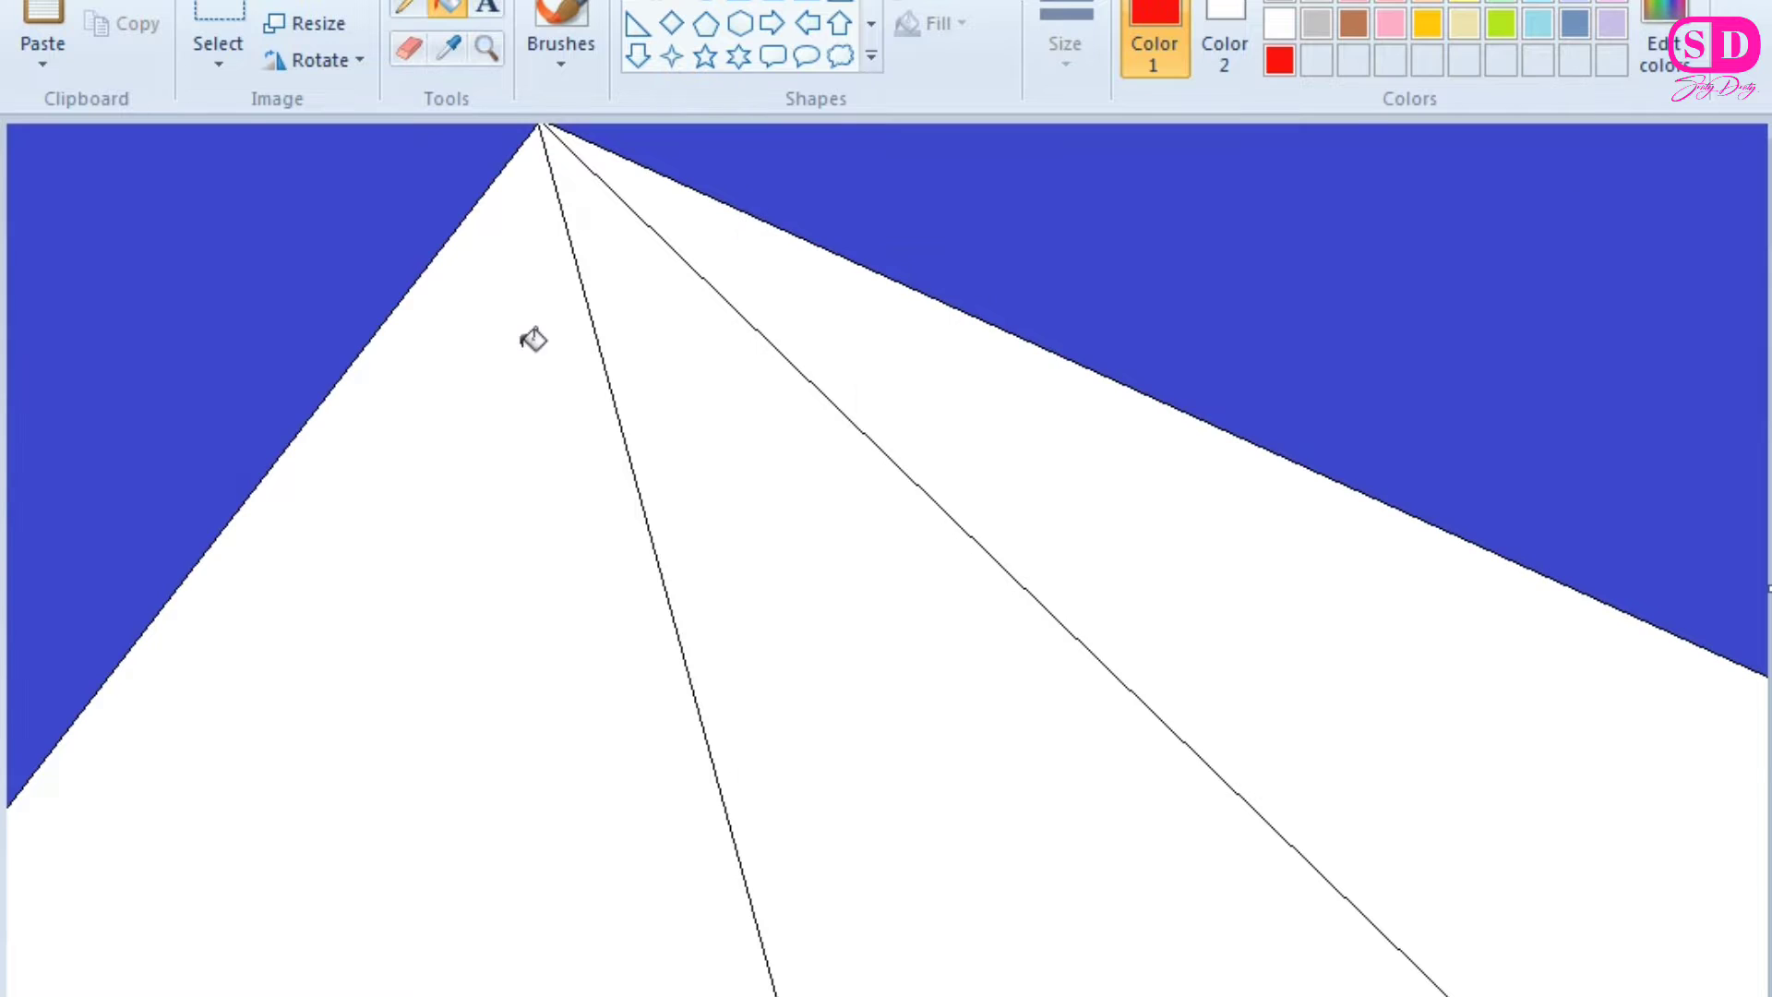
Fill the leftmost white wedge with red and the middle wedge with a custom light yellow.
left_click(526, 340)
left_click(1661, 46)
left_click(1184, 314)
left_click(1199, 317)
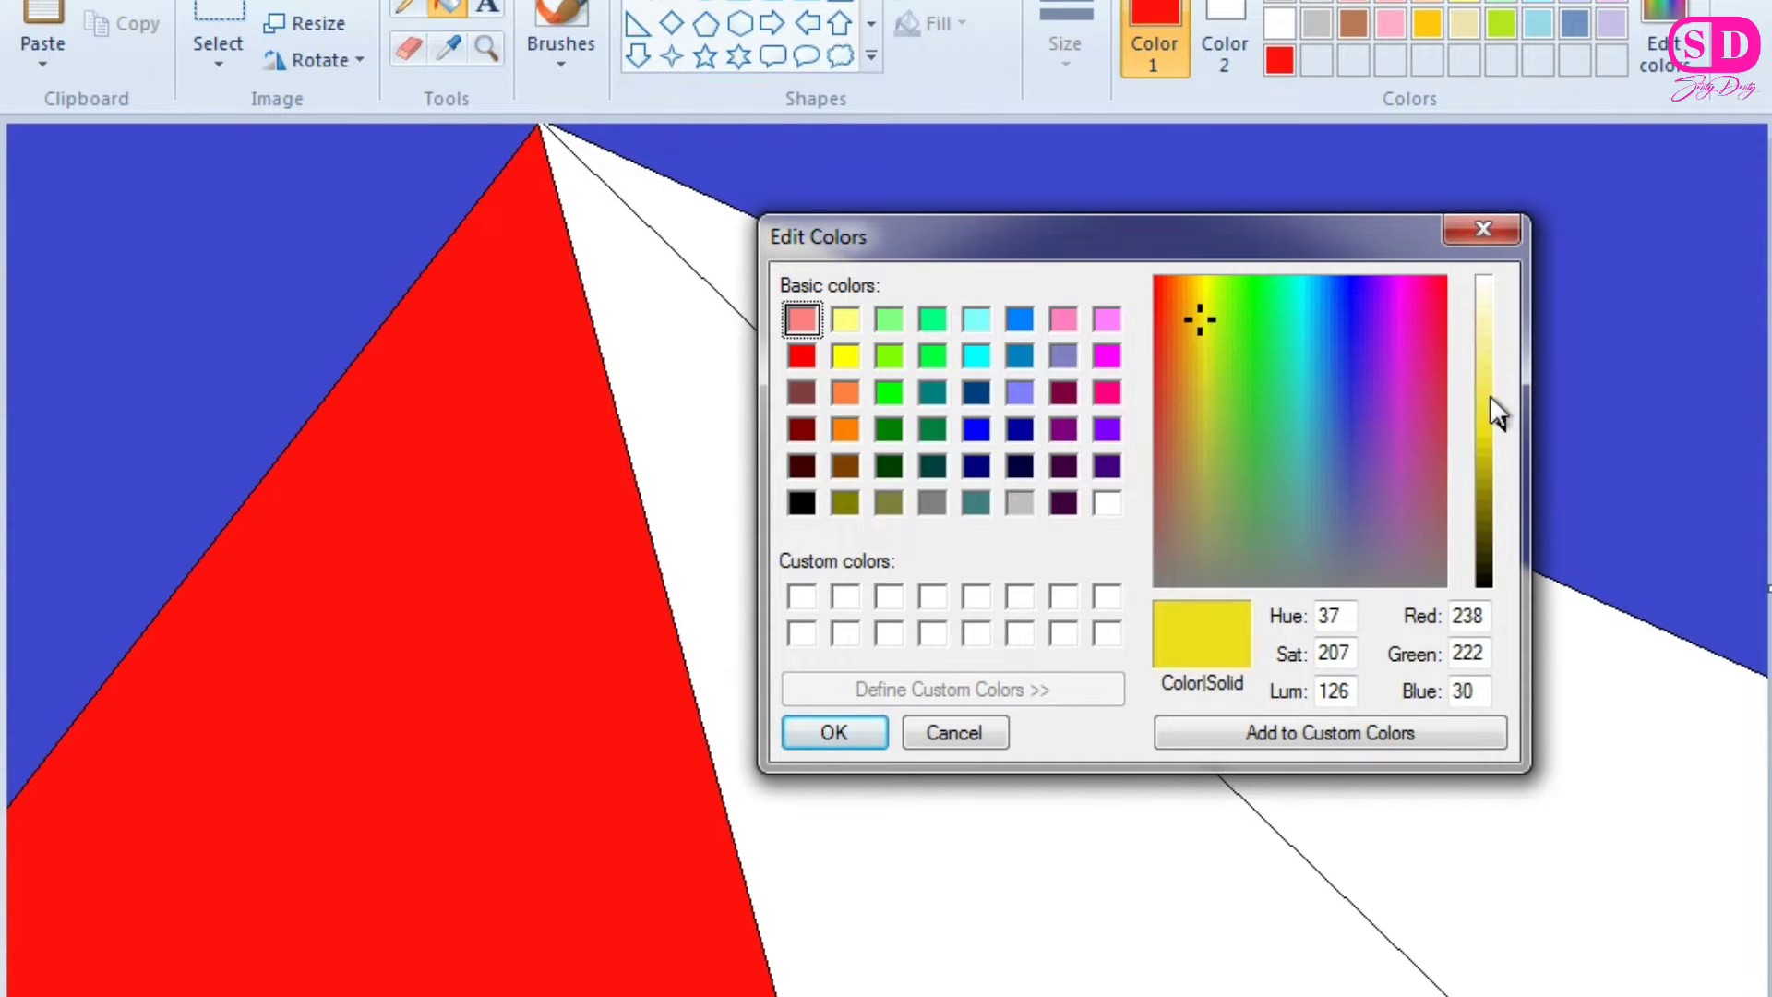
left_click(1490, 350)
left_click(834, 732)
left_click(831, 554)
Fill the remaining white wedge with a custom cyan.
left_click(1680, 42)
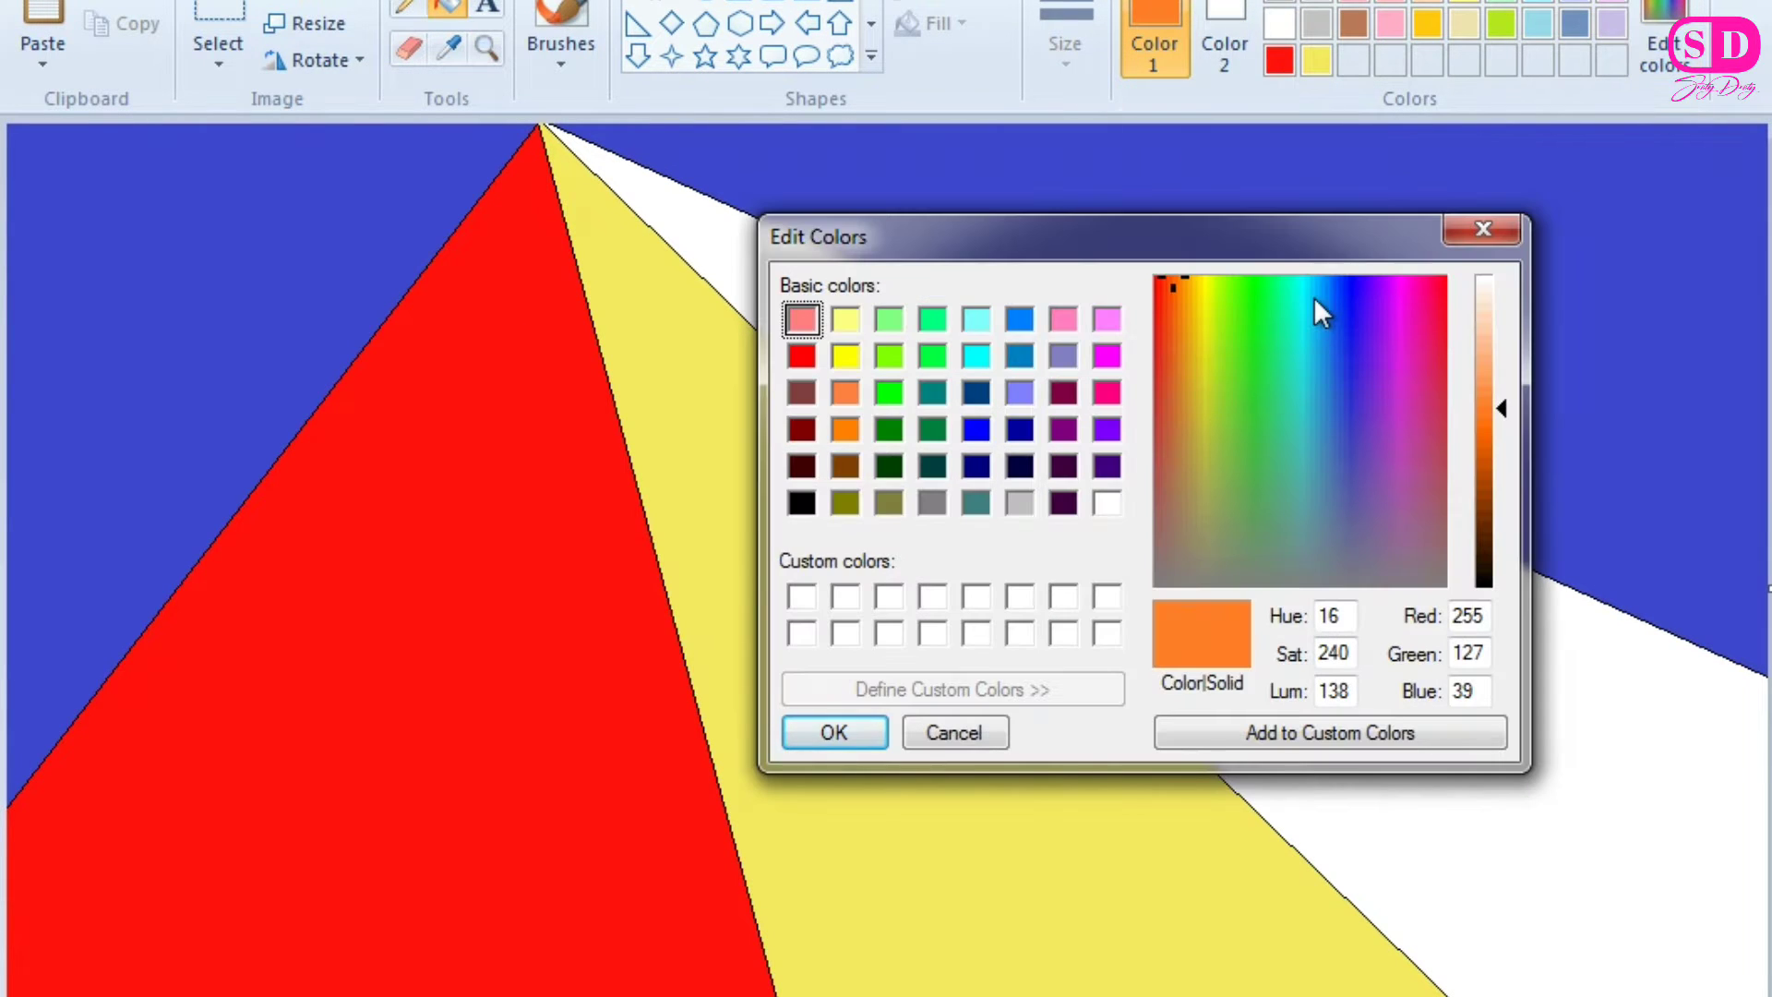
left_click(1305, 306)
left_click(834, 732)
left_click(1305, 450)
Squeeze the image's width to a thin strip and stretch it back to 1050 × 555 pixels without maintaining the aspect ratio.
left_click(301, 27)
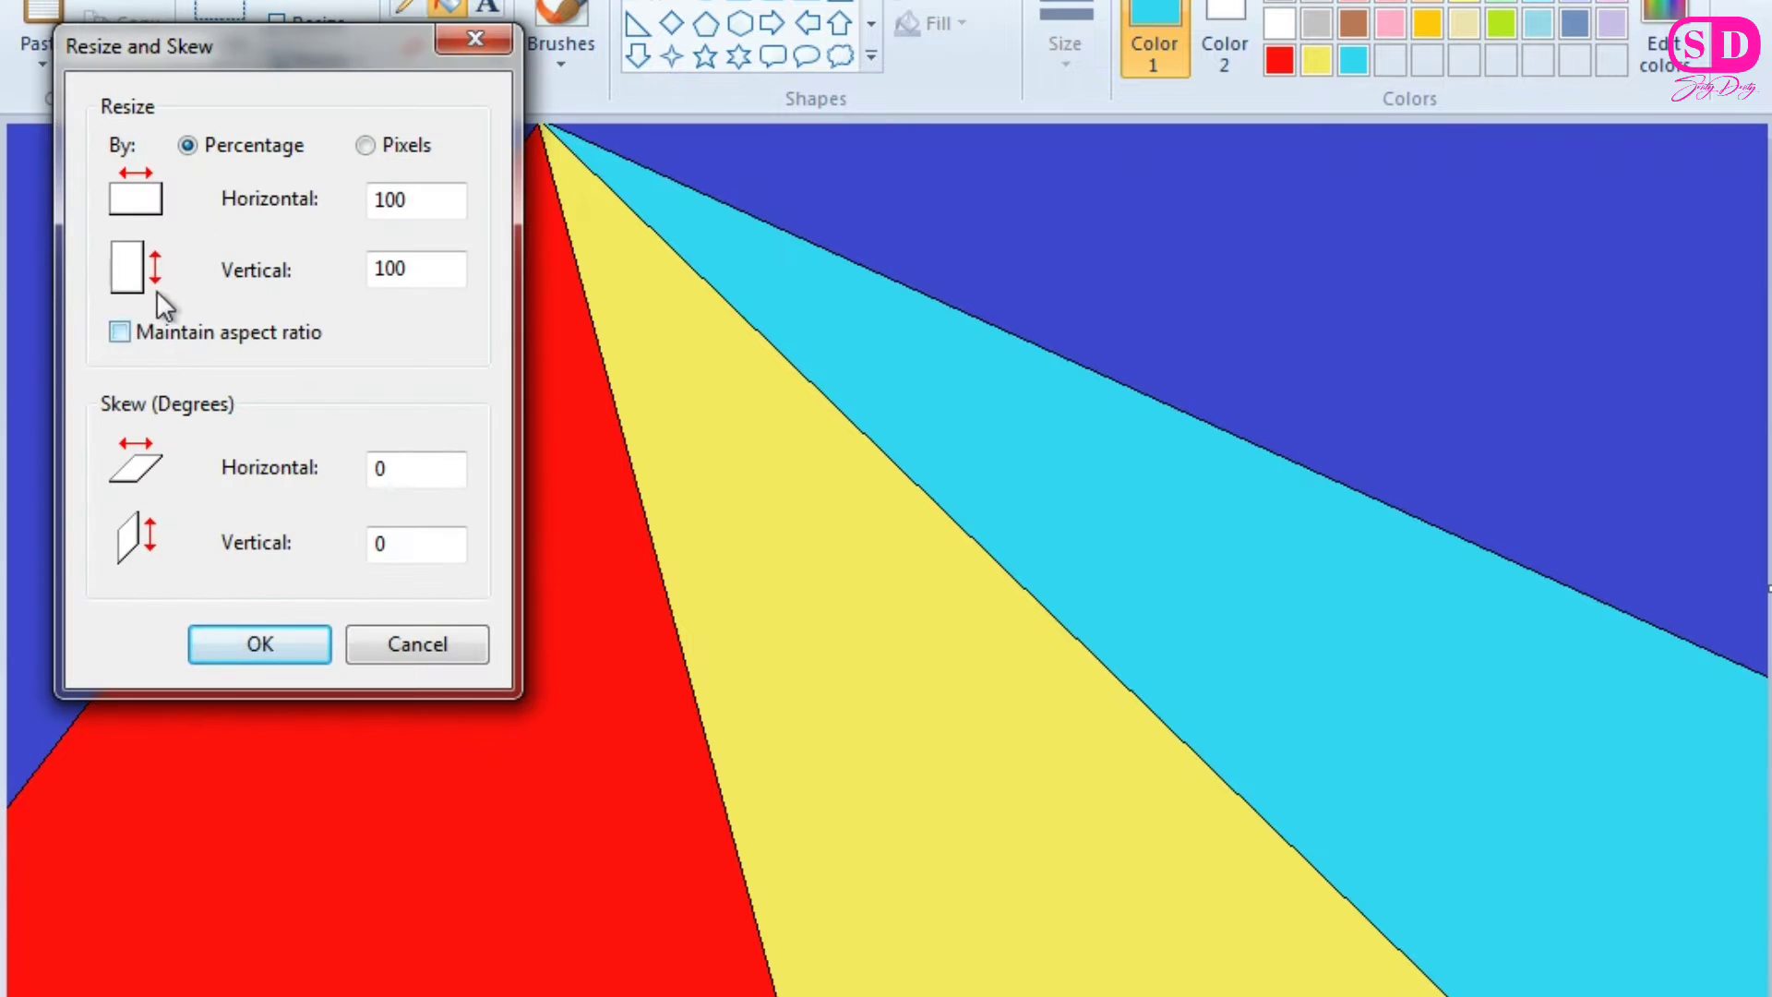
left_click(261, 644)
left_click(313, 26)
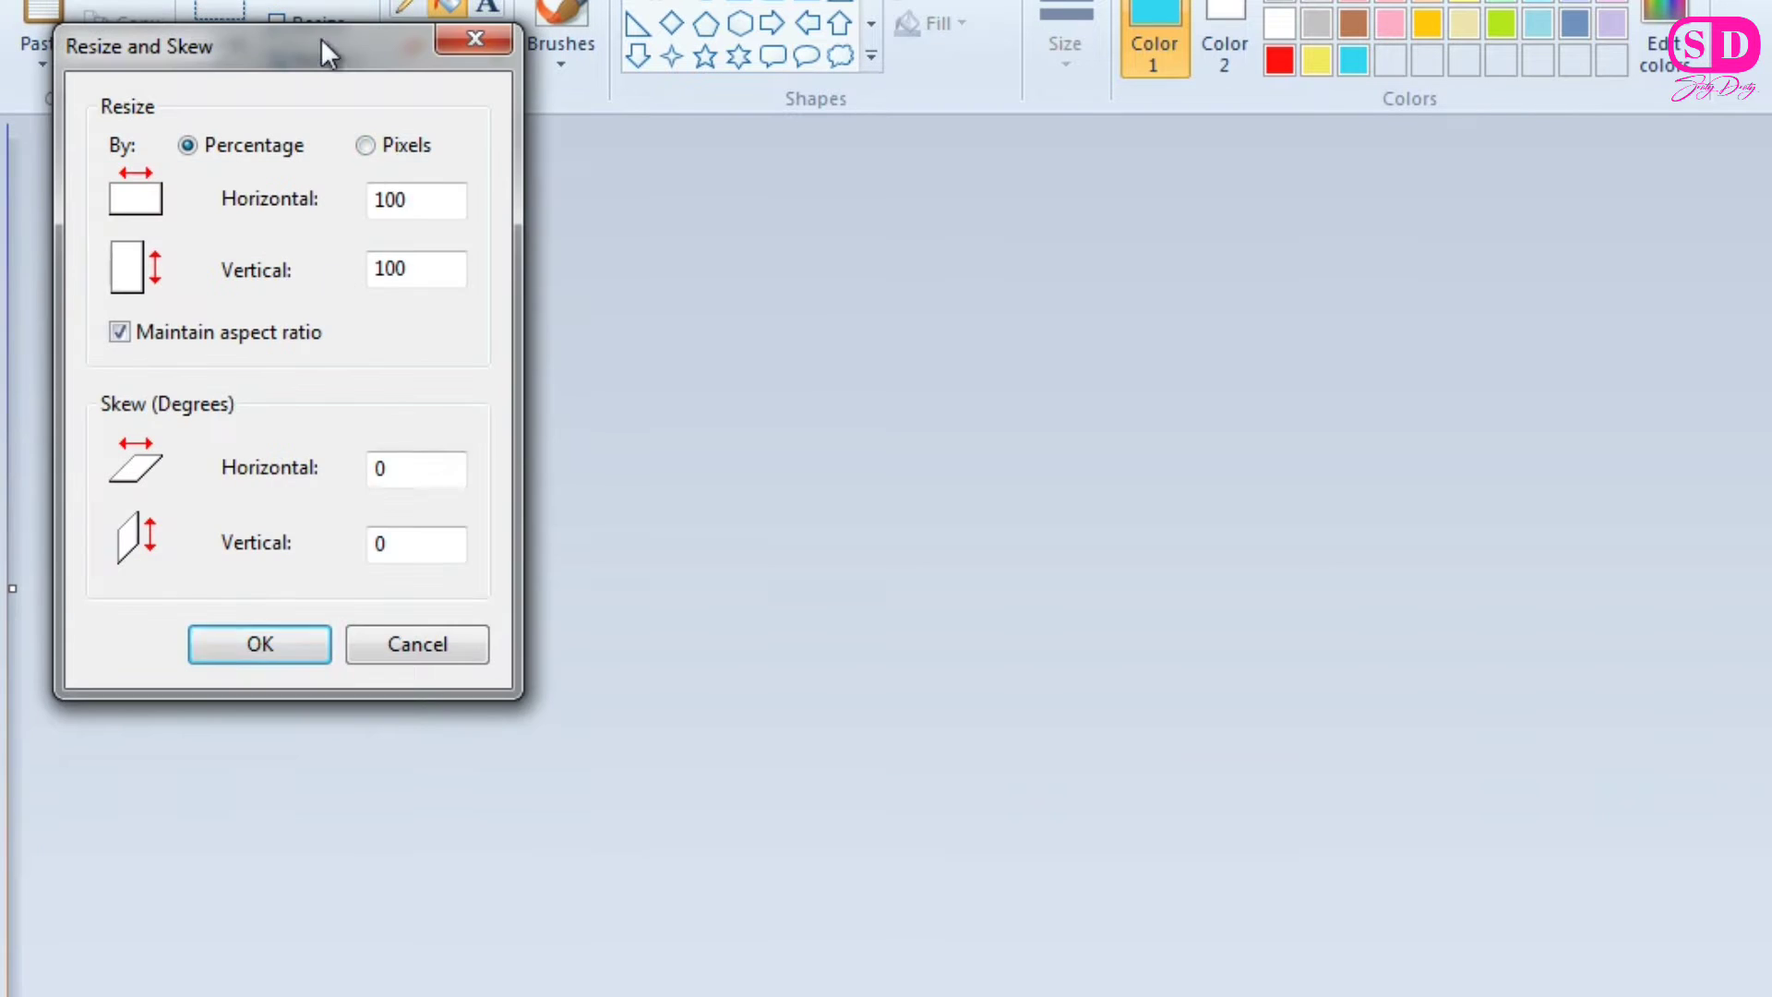
left_click(120, 332)
left_click(366, 145)
left_click(312, 639)
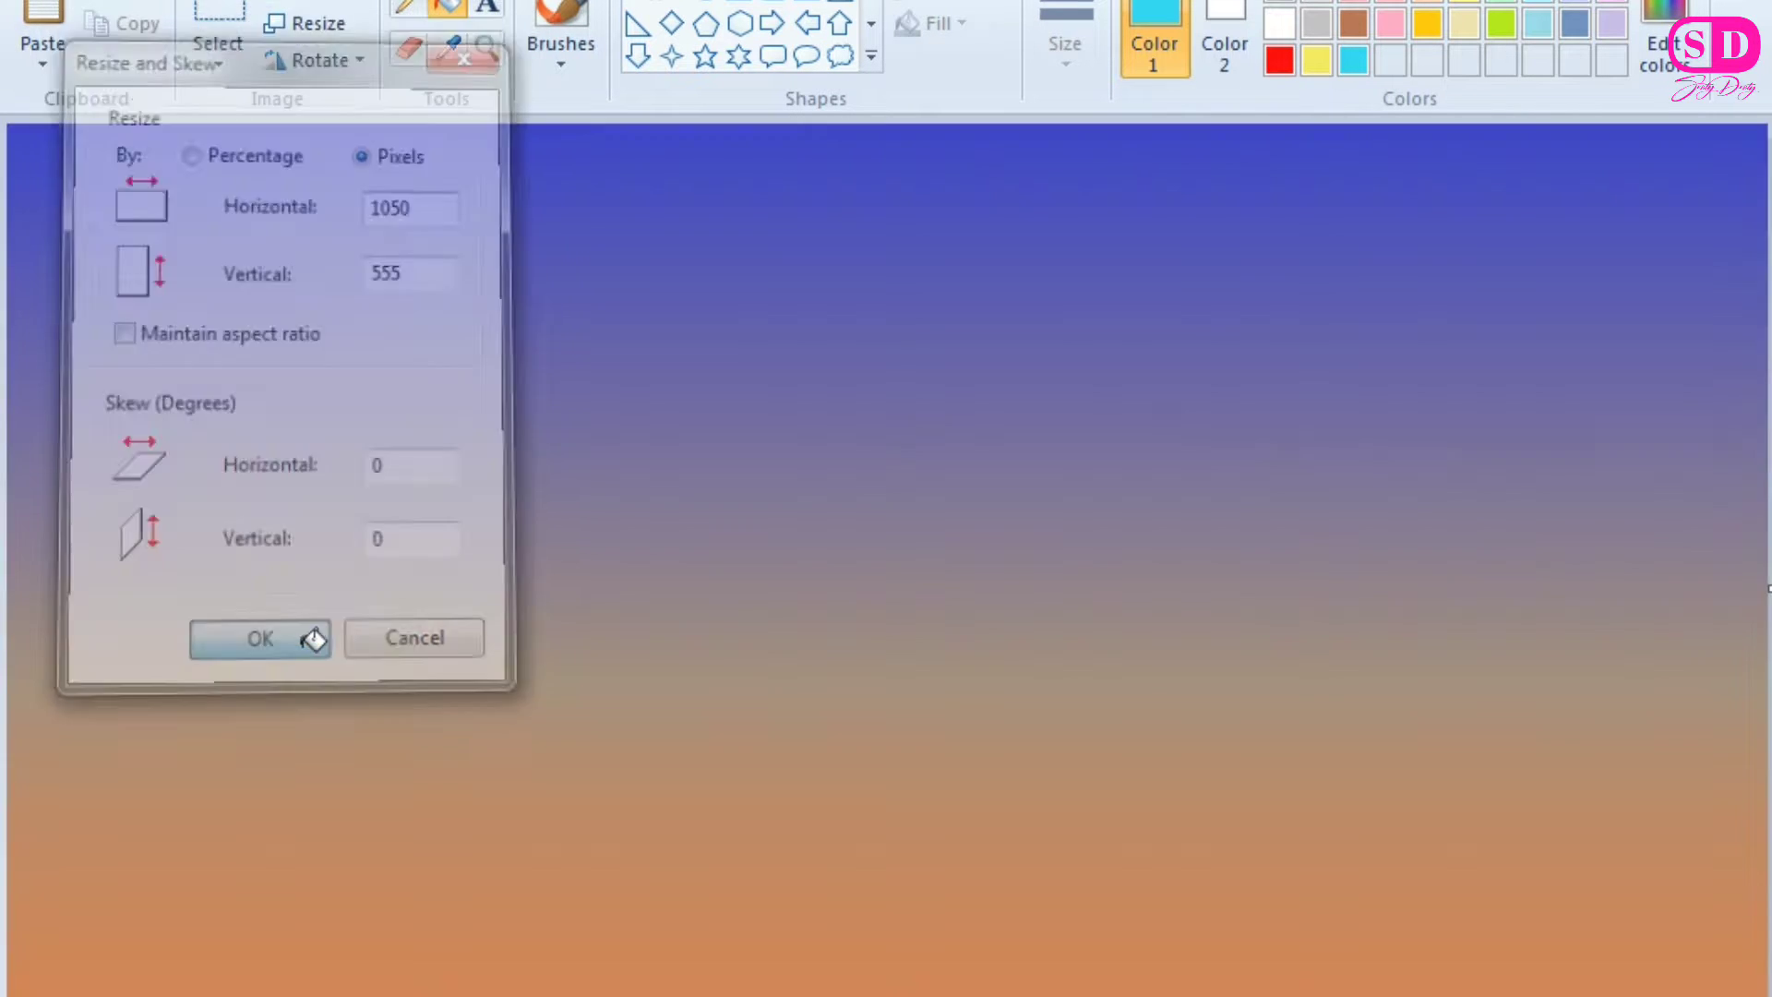
Select the whole image and squash the gradient vertically into about the upper half of the canvas.
key("ctrl+a")
right_click(733, 229)
left_click(847, 399)
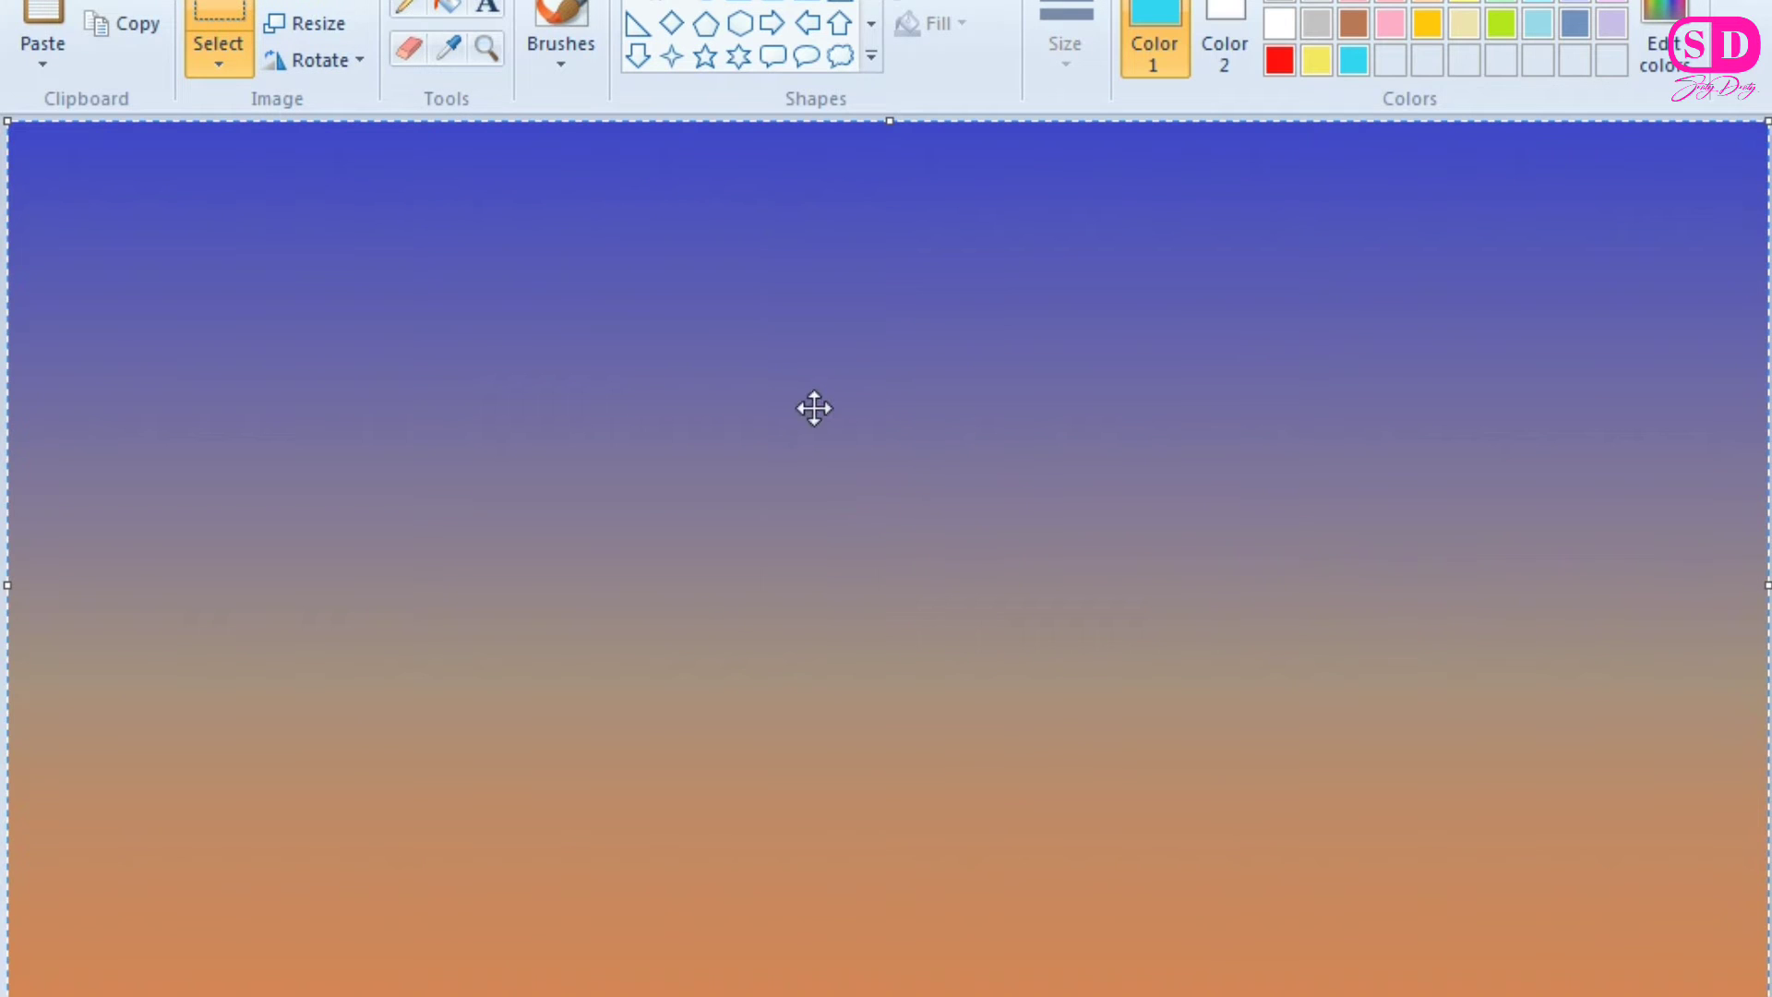
left_click_drag(848, 996, 886, 601)
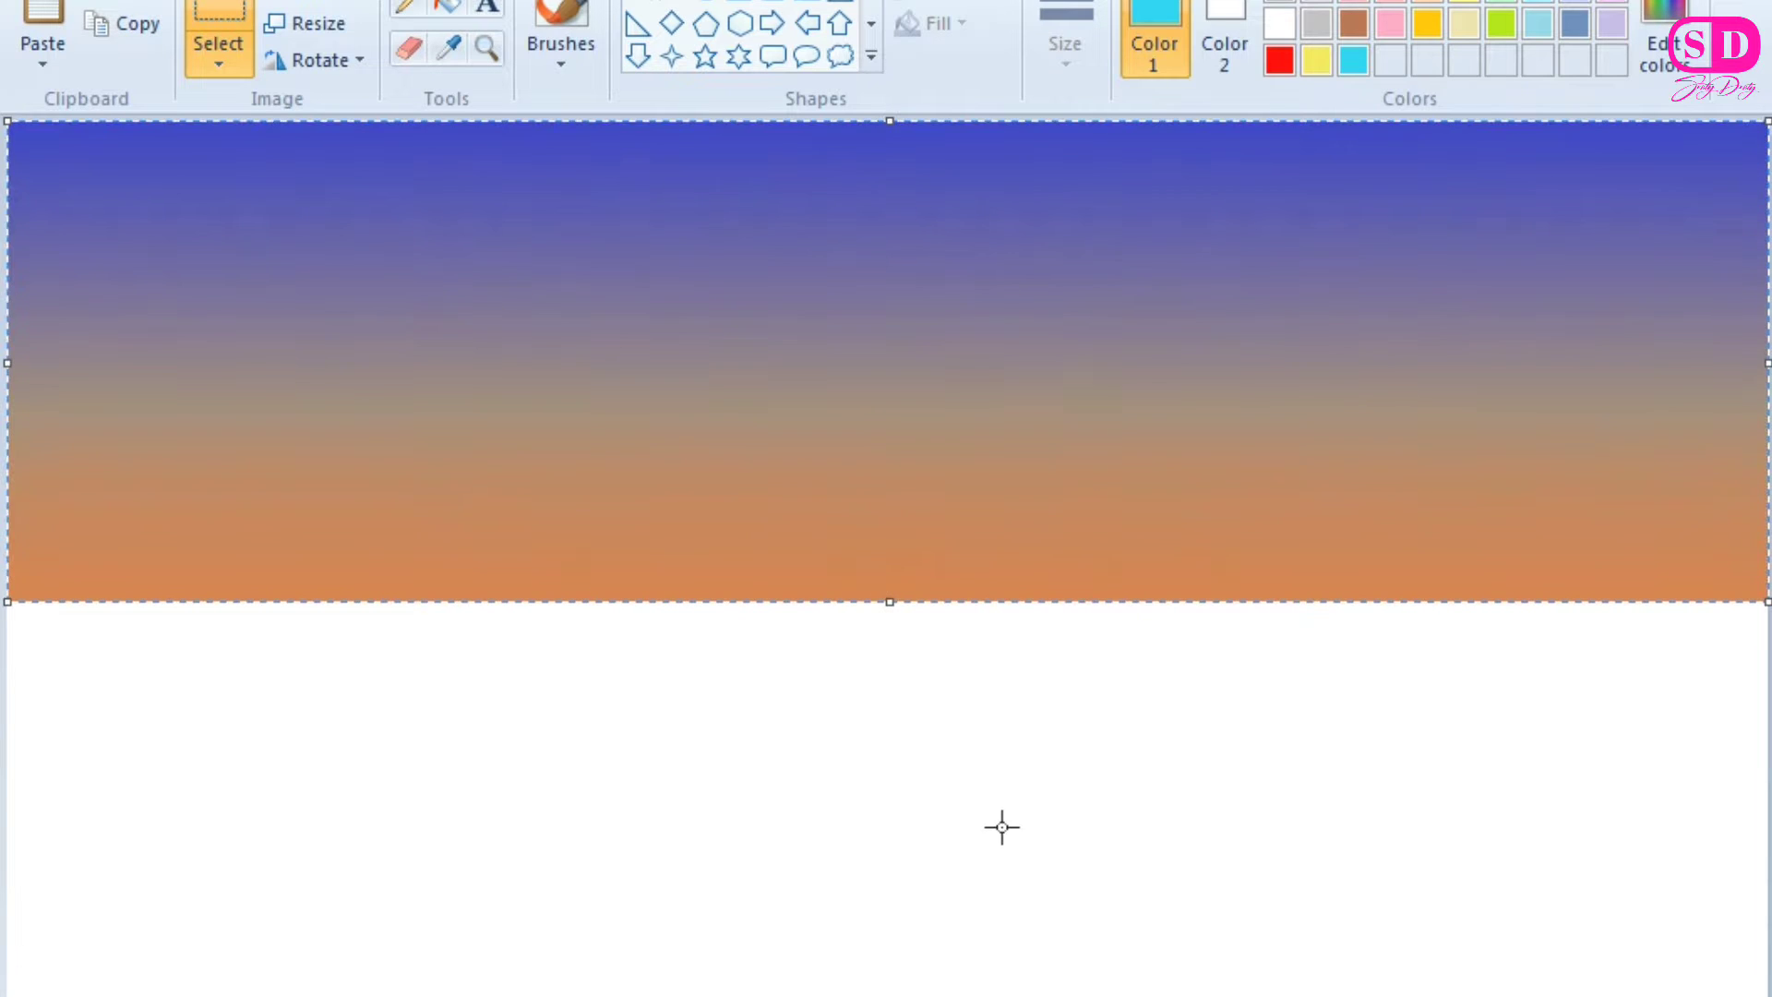
Paint a solid black mountain range across the lower part of the sky with the thickest brush.
left_click(561, 37)
left_click(1065, 44)
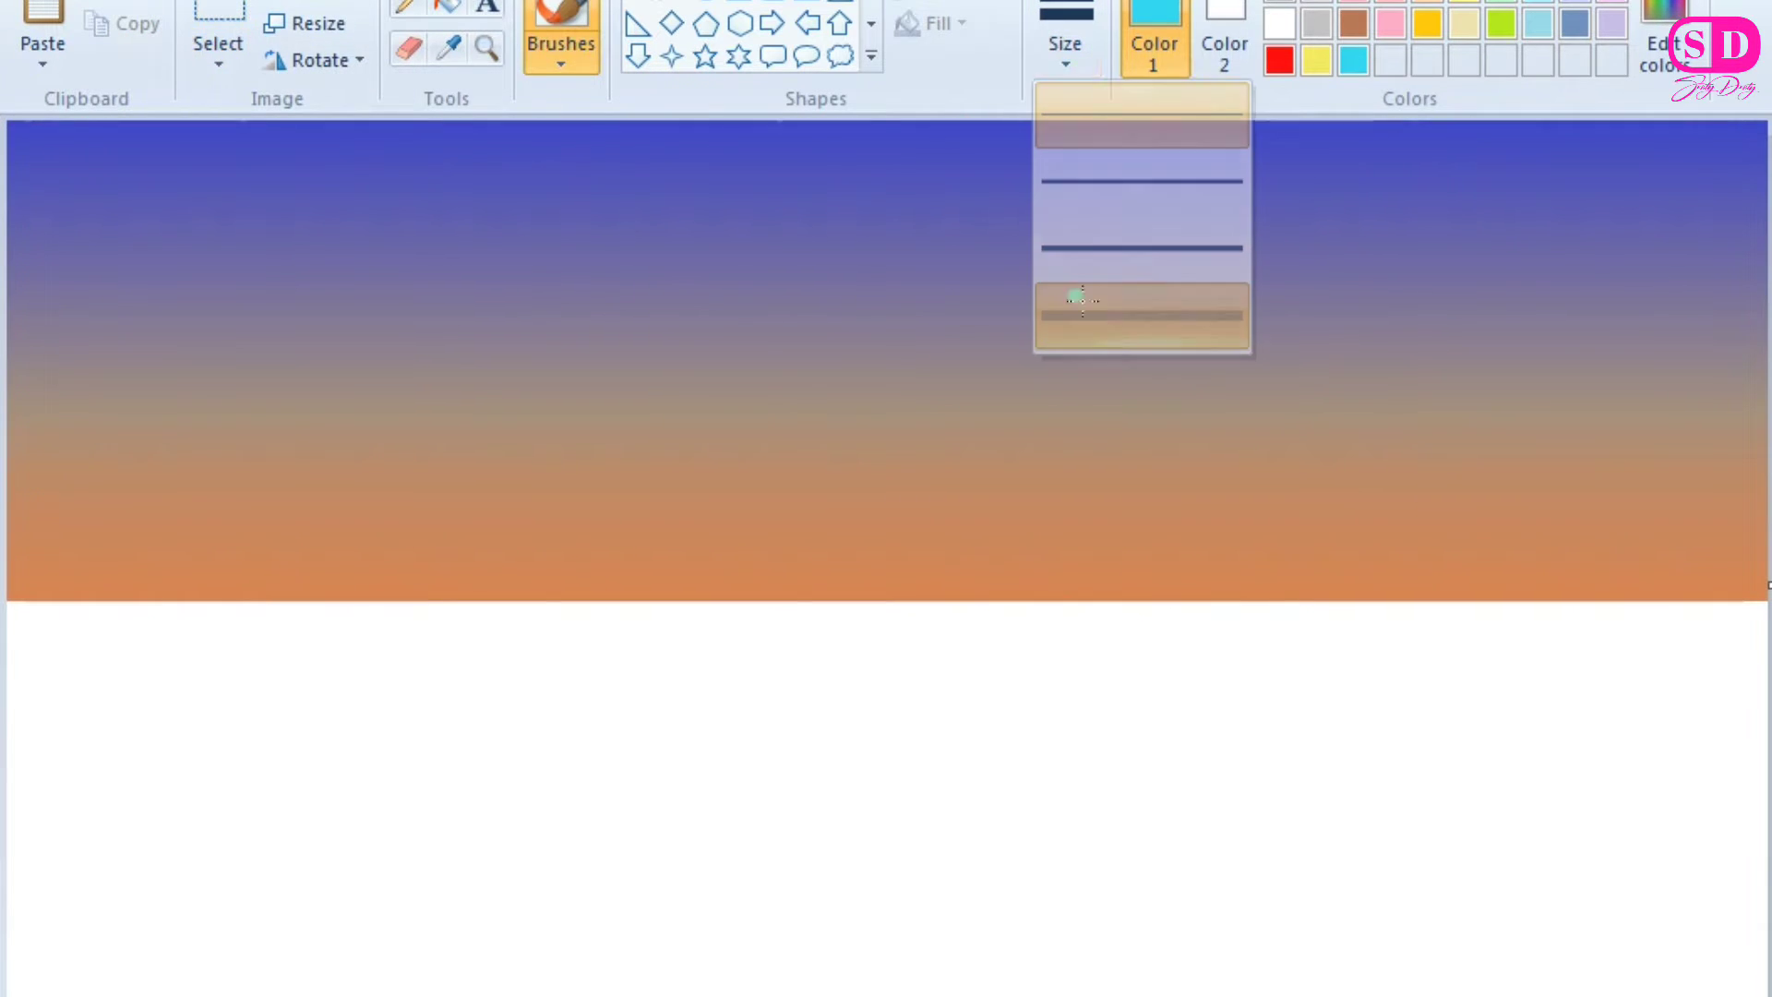
left_click(1139, 309)
left_click(1279, 5)
mouse_move(7, 579)
left_mouse_down()
mouse_move(137, 541)
mouse_move(322, 441)
mouse_move(404, 341)
mouse_move(449, 485)
mouse_move(585, 582)
left_mouse_up()
mouse_move(400, 413)
left_mouse_down()
mouse_move(600, 517)
mouse_move(757, 552)
left_mouse_up()
mouse_move(581, 504)
left_mouse_down()
mouse_move(706, 466)
mouse_move(940, 579)
mouse_move(1391, 581)
mouse_move(1653, 487)
mouse_move(1767, 554)
left_mouse_up()
mouse_move(393, 360)
left_mouse_down()
mouse_move(269, 480)
mouse_move(291, 448)
mouse_move(391, 395)
mouse_move(308, 482)
mouse_move(8, 591)
mouse_move(244, 537)
mouse_move(61, 579)
mouse_move(380, 414)
mouse_move(298, 560)
mouse_move(497, 533)
mouse_move(450, 409)
mouse_move(609, 537)
mouse_move(479, 494)
mouse_move(540, 520)
mouse_move(292, 586)
mouse_move(568, 601)
mouse_move(609, 523)
mouse_move(686, 487)
mouse_move(698, 529)
mouse_move(917, 587)
mouse_move(827, 567)
mouse_move(842, 584)
mouse_move(989, 520)
mouse_move(904, 587)
mouse_move(1130, 582)
mouse_move(1238, 515)
mouse_move(1447, 598)
mouse_move(1667, 505)
mouse_move(1753, 581)
mouse_move(1688, 534)
mouse_move(1636, 578)
mouse_move(1700, 591)
mouse_move(1135, 590)
left_mouse_up()
Cover the uneven base of the mountains with a full-width white rectangle using a solid color fill.
left_click(1065, 44)
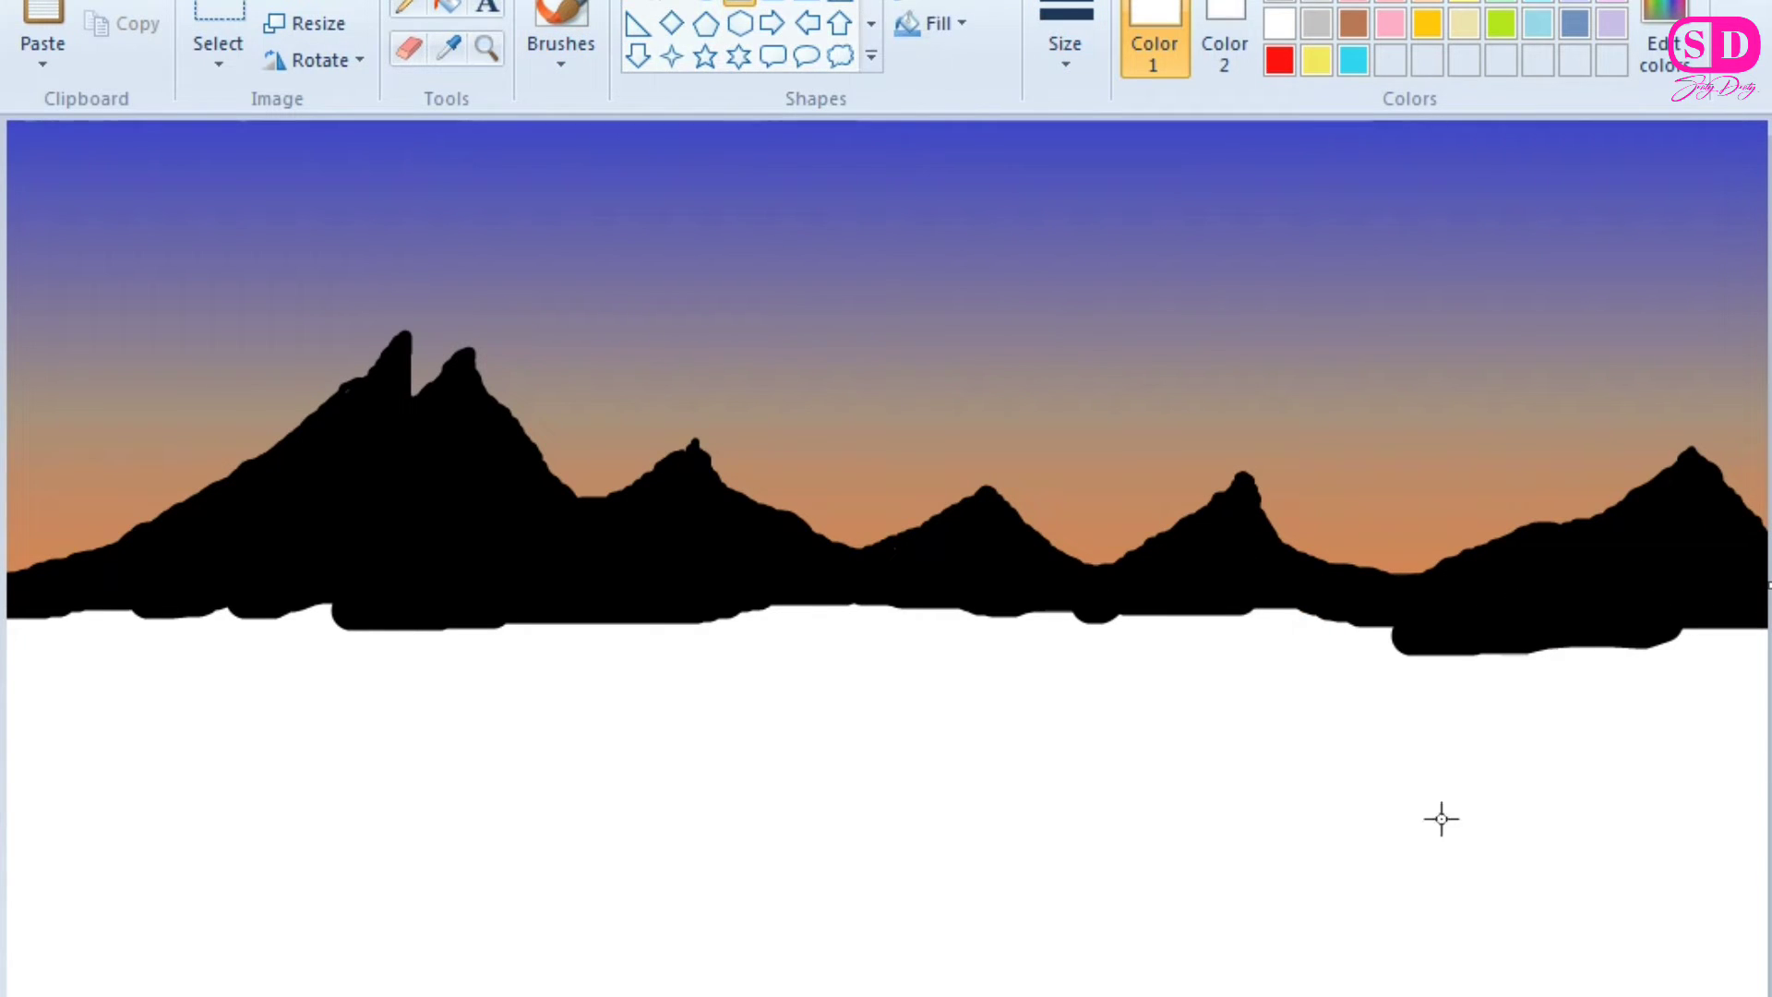
left_click_drag(1752, 628, 7, 863)
left_click(938, 23)
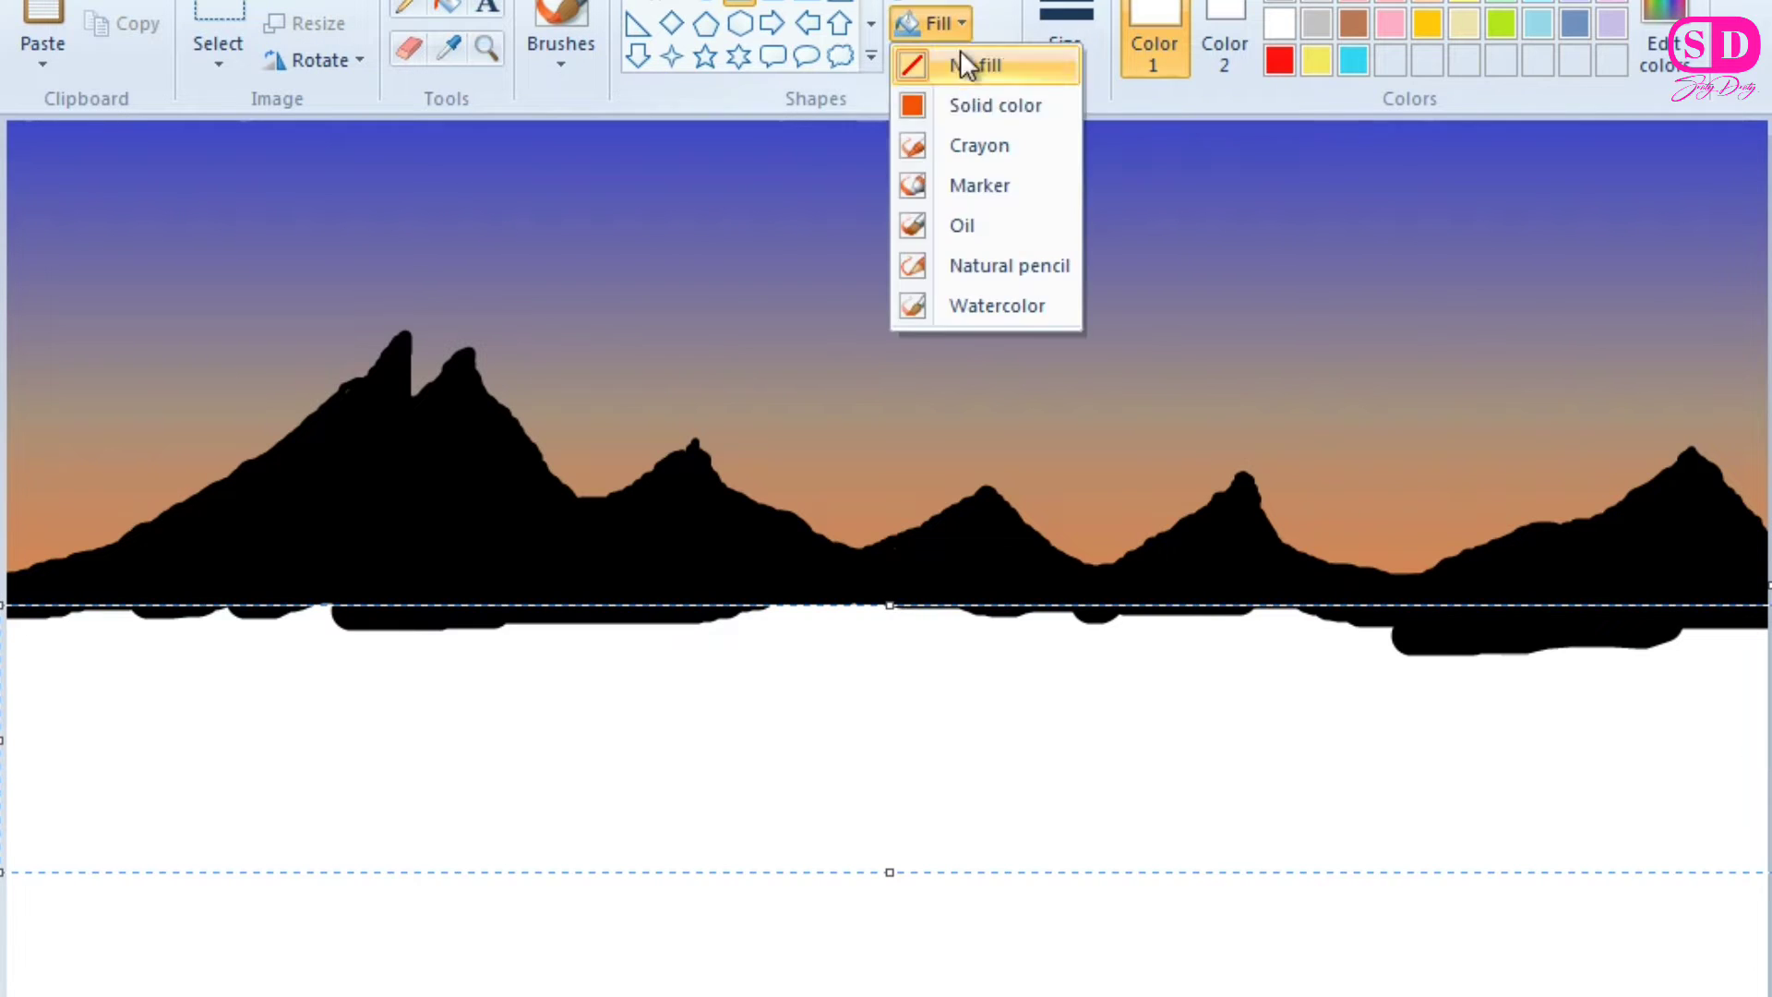
left_click(969, 102)
left_click(729, 953)
Outline a winding road in thin black brush lines from the canvas's lower edge to the foot of the mountains.
left_click(561, 41)
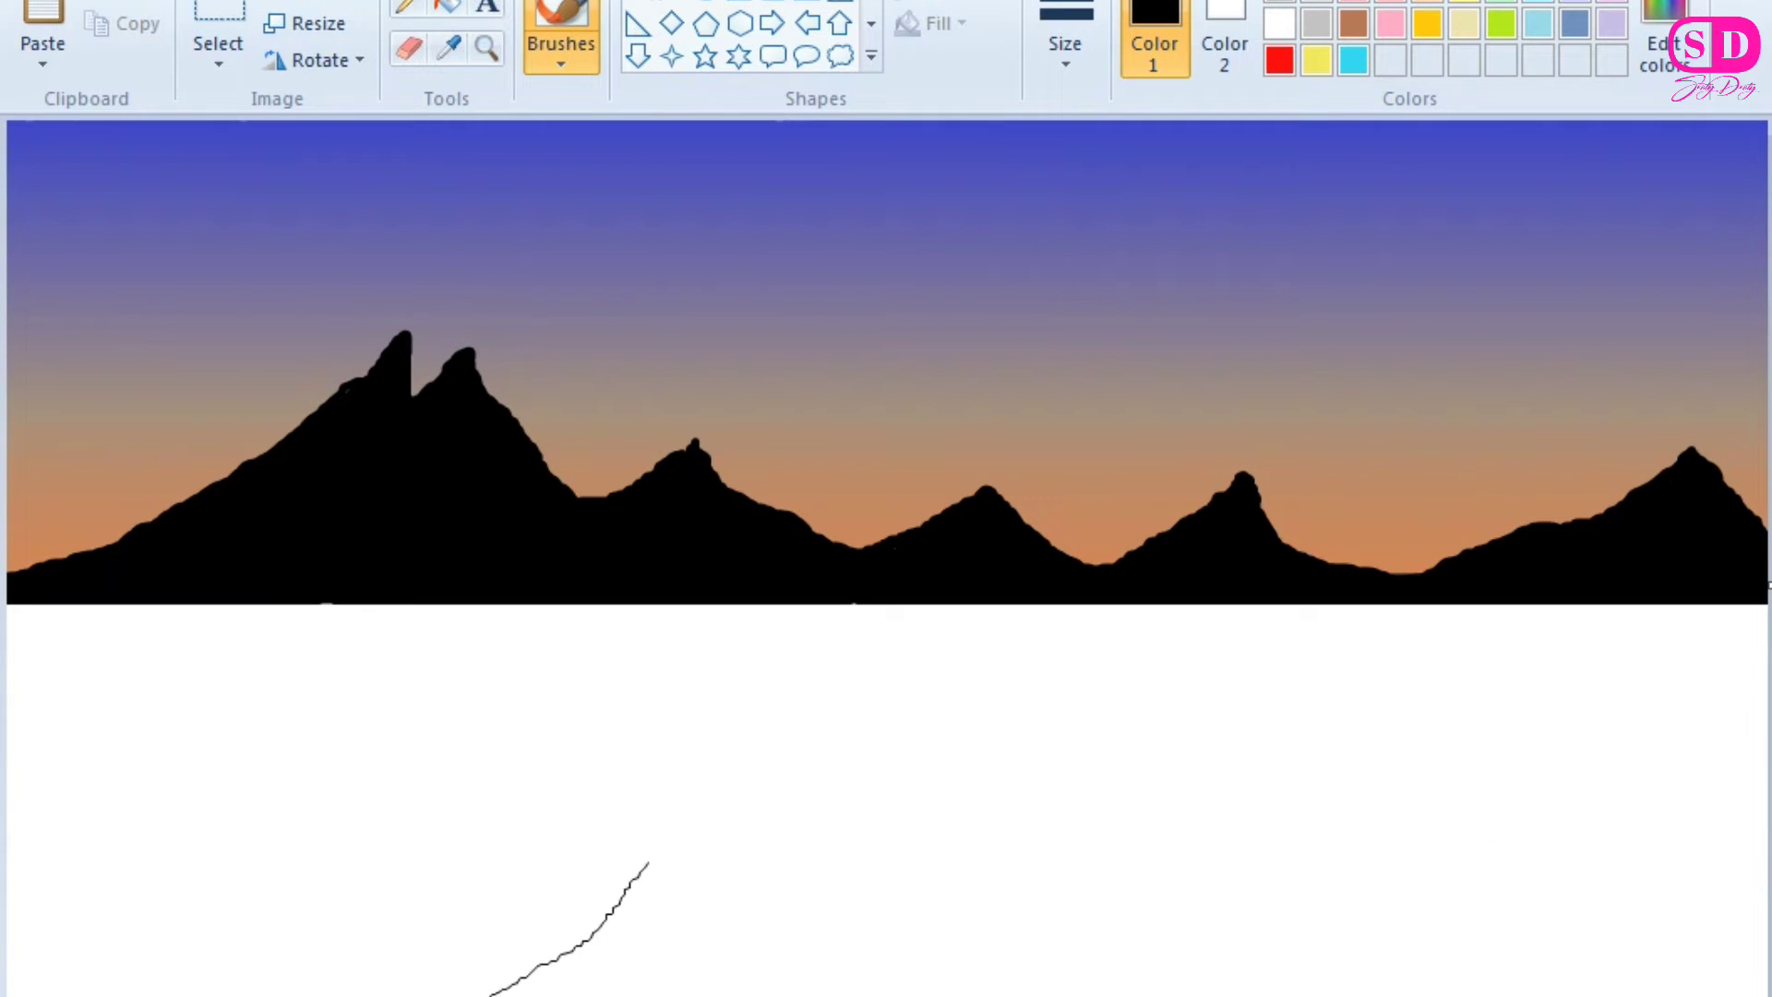
left_click_drag(1482, 995, 1237, 765)
mouse_move(666, 855)
left_mouse_down()
mouse_move(887, 751)
mouse_move(893, 635)
mouse_move(637, 604)
left_mouse_up()
mouse_move(1245, 768)
left_mouse_down()
mouse_move(1138, 645)
mouse_move(1066, 606)
left_mouse_up()
key("ctrl+z")
mouse_move(1233, 763)
left_mouse_down()
mouse_move(1098, 632)
mouse_move(641, 606)
left_mouse_up()
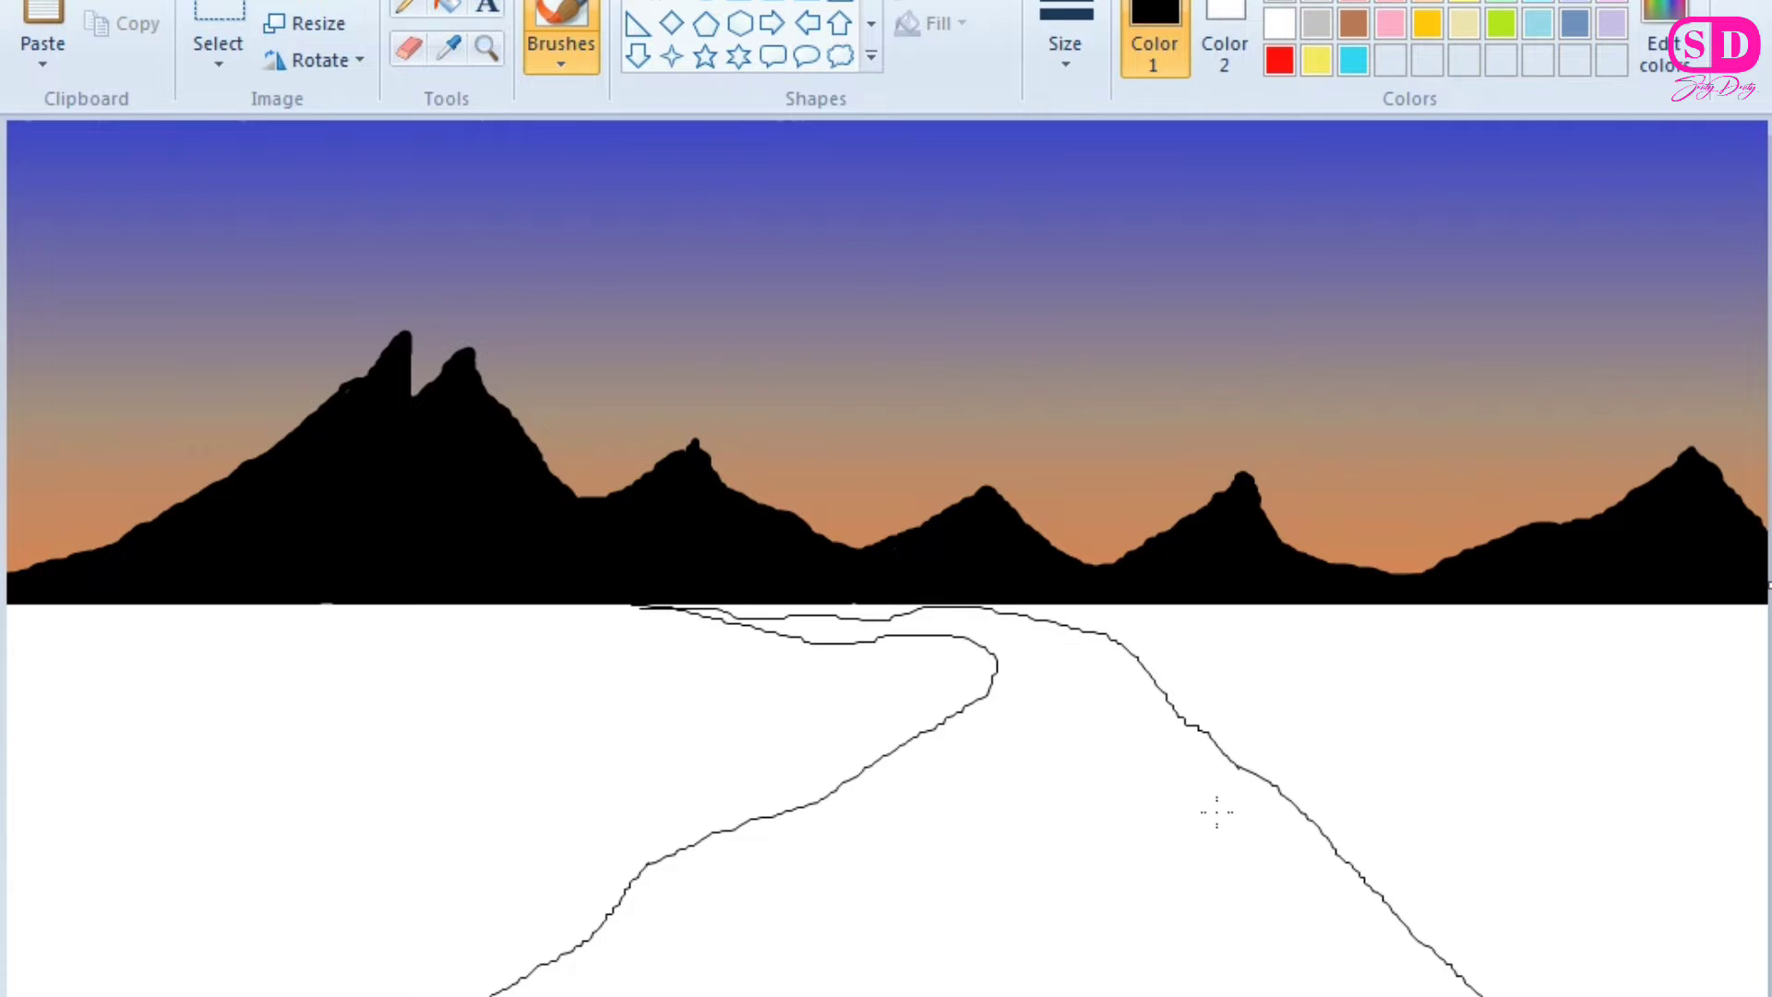
Fill the land left of the road with green, the land right of it with lime and the road with light gray.
left_click(448, 7)
left_click(1501, 3)
left_click(404, 835)
left_click(1501, 22)
left_click(1440, 702)
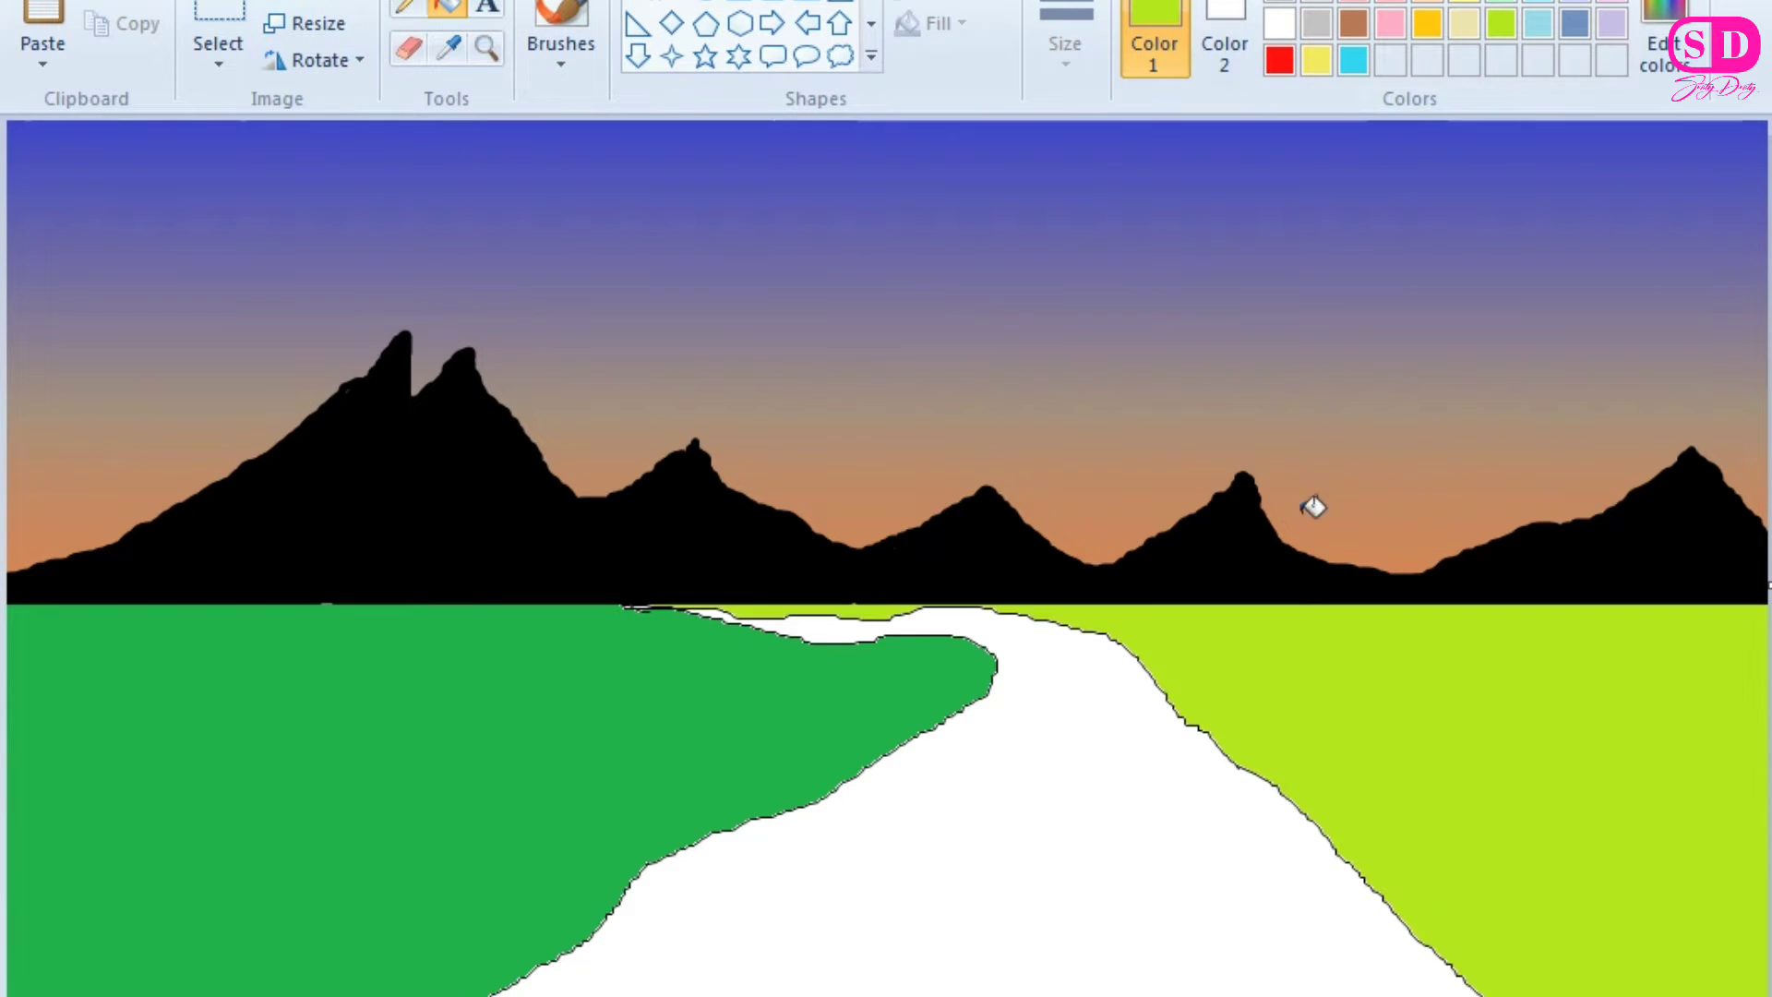
left_click(1316, 22)
left_click(1033, 839)
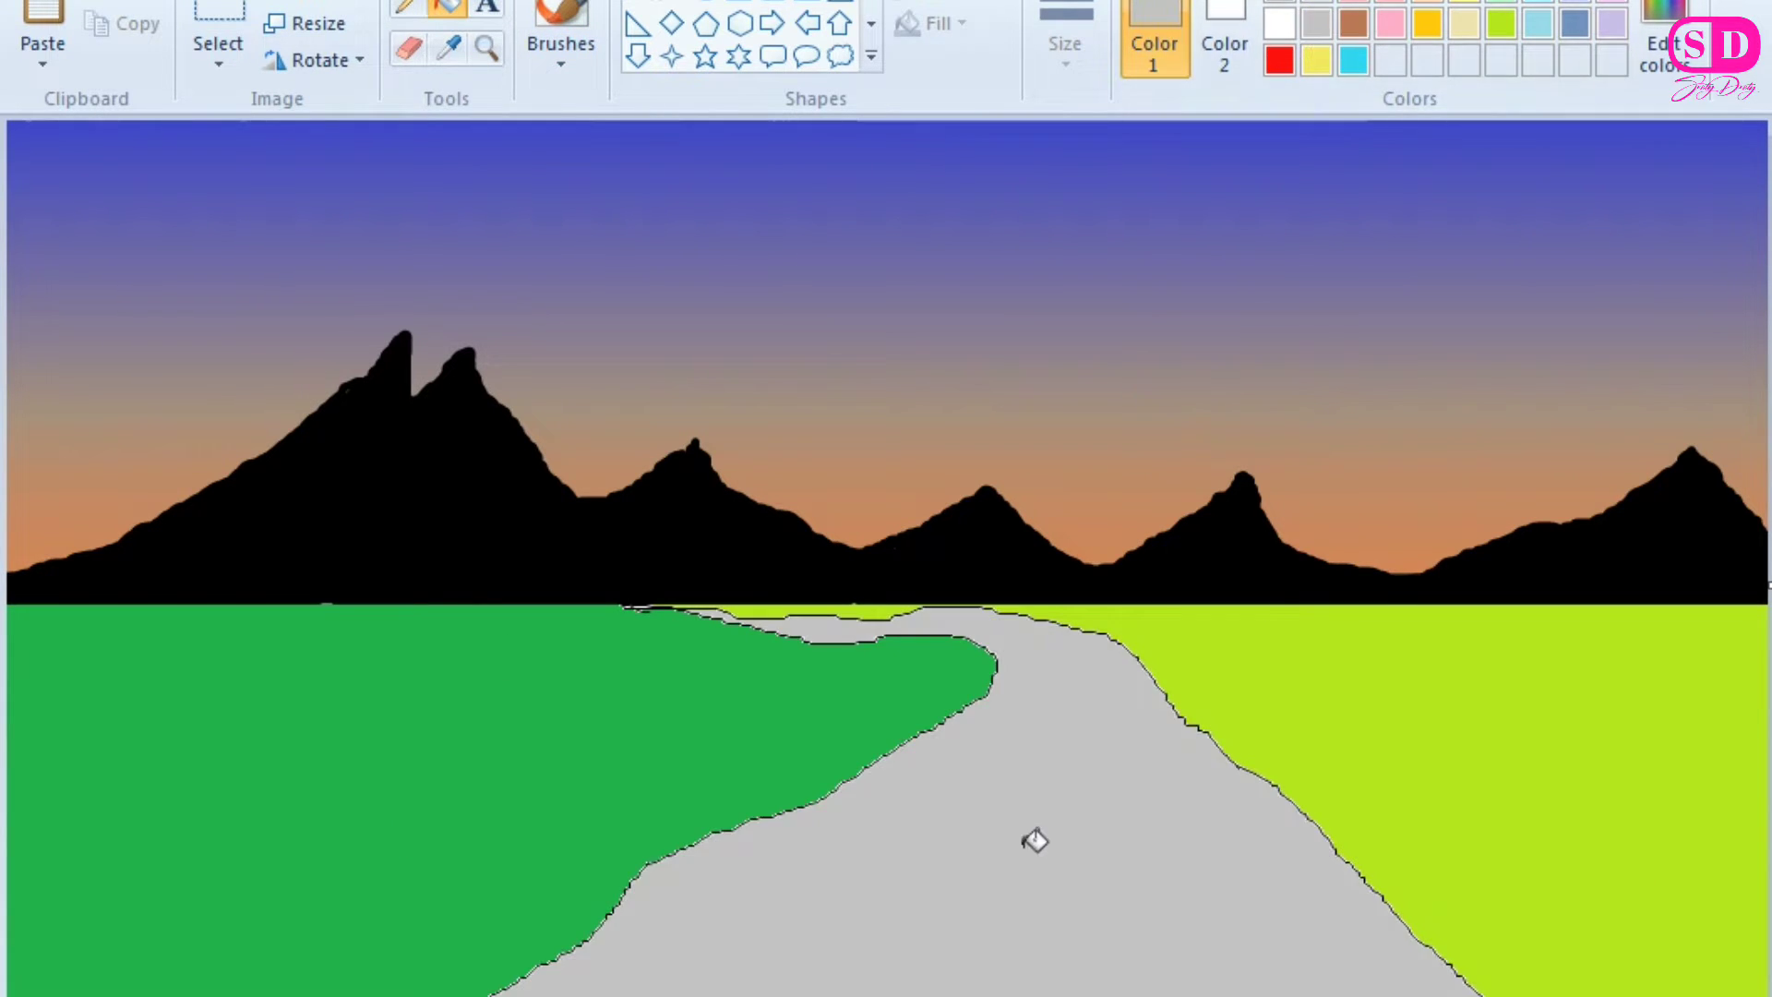
left_click(1225, 47)
left_click(1279, 3)
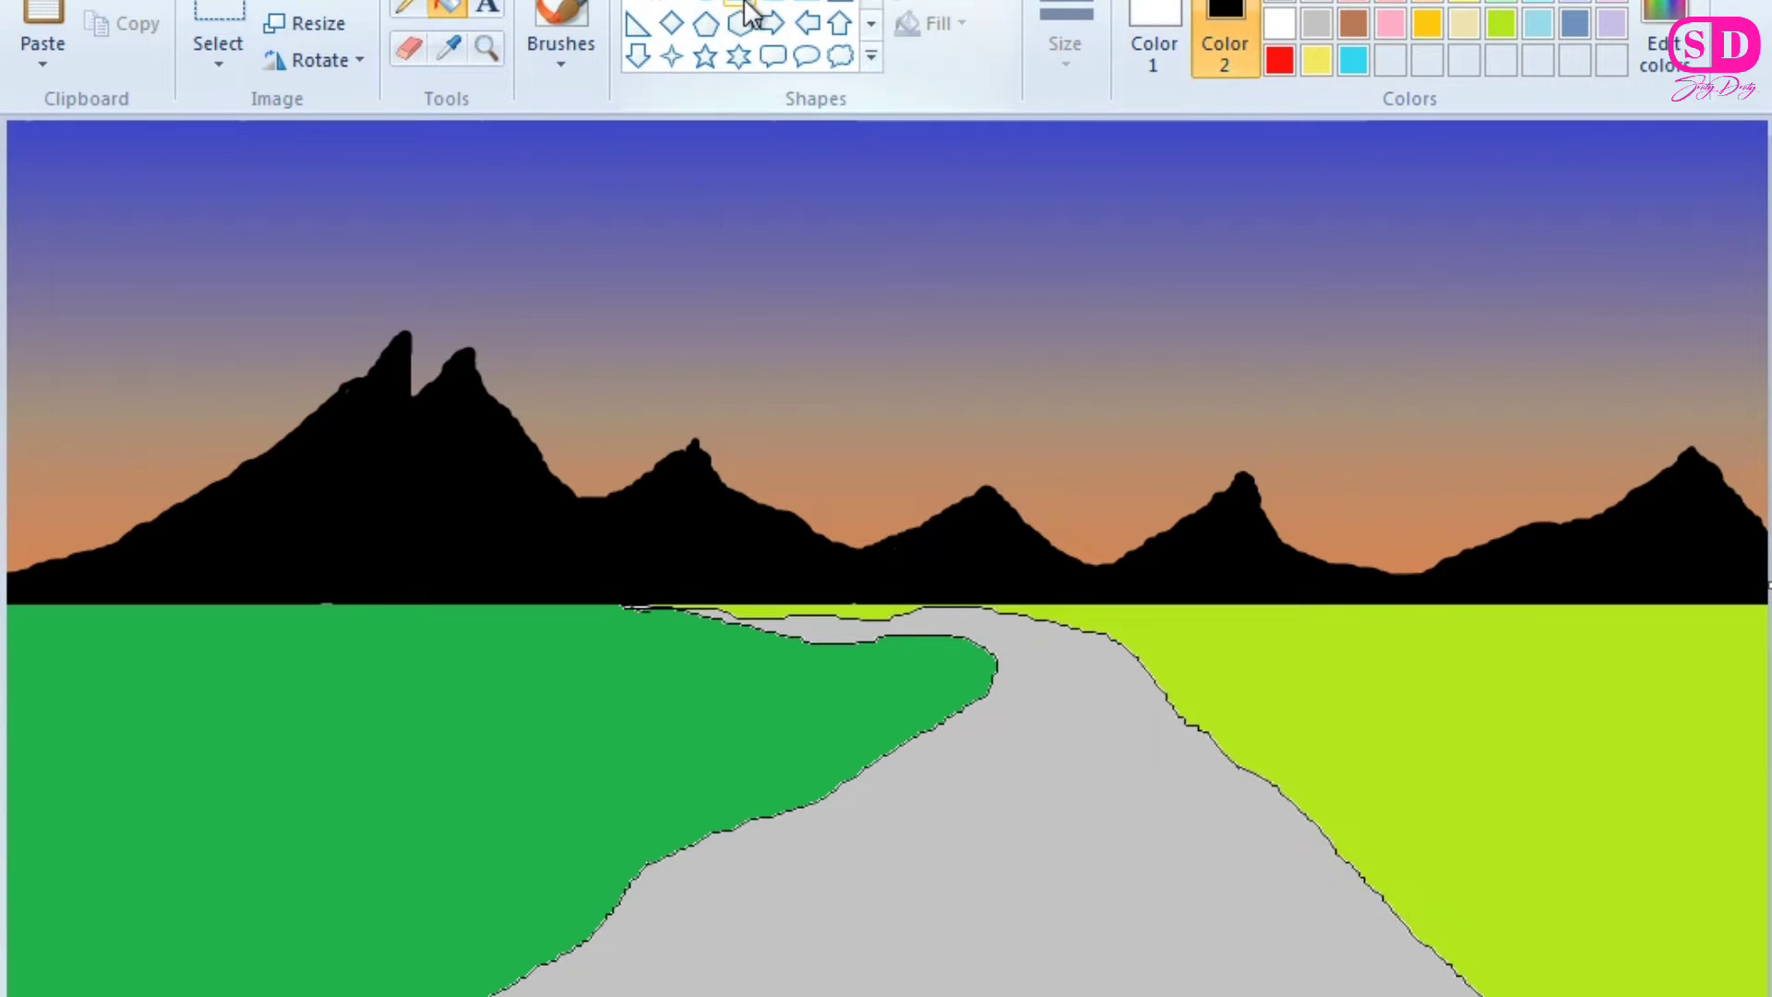
left_click(738, 3)
left_click_drag(1036, 980, 1014, 996)
left_click(1279, 22)
left_click(1154, 41)
left_click(1280, 3)
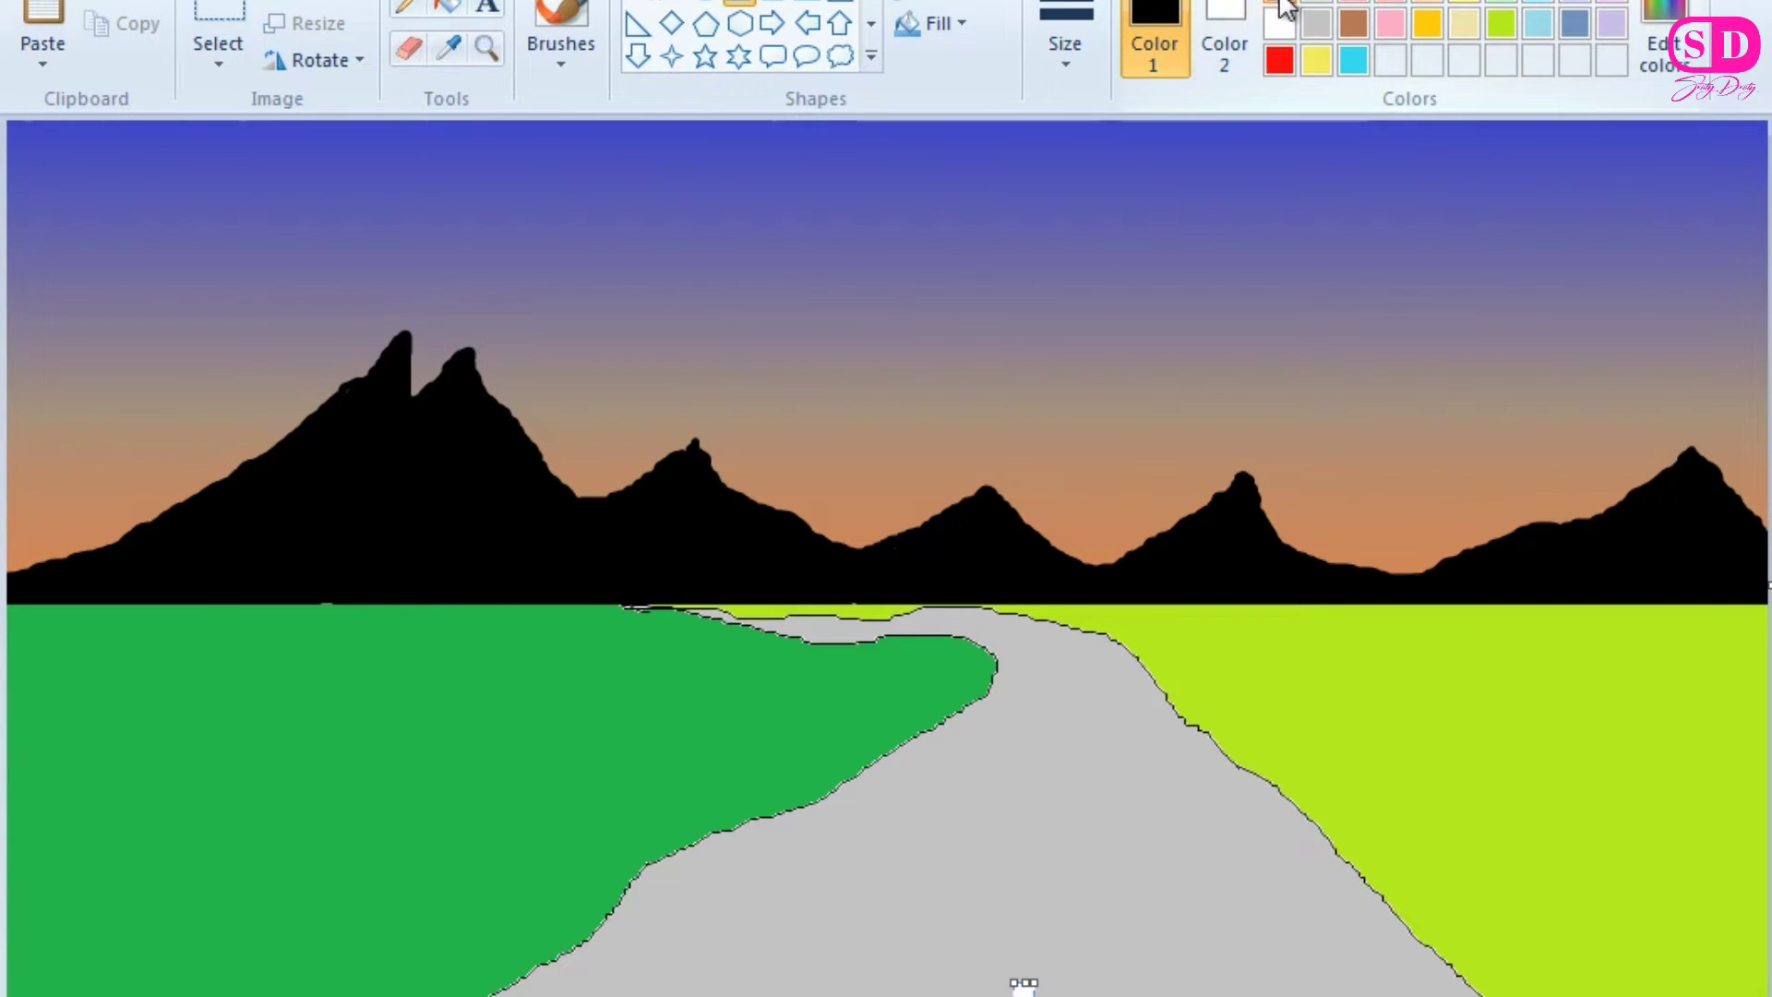
left_click(932, 23)
left_click(958, 109)
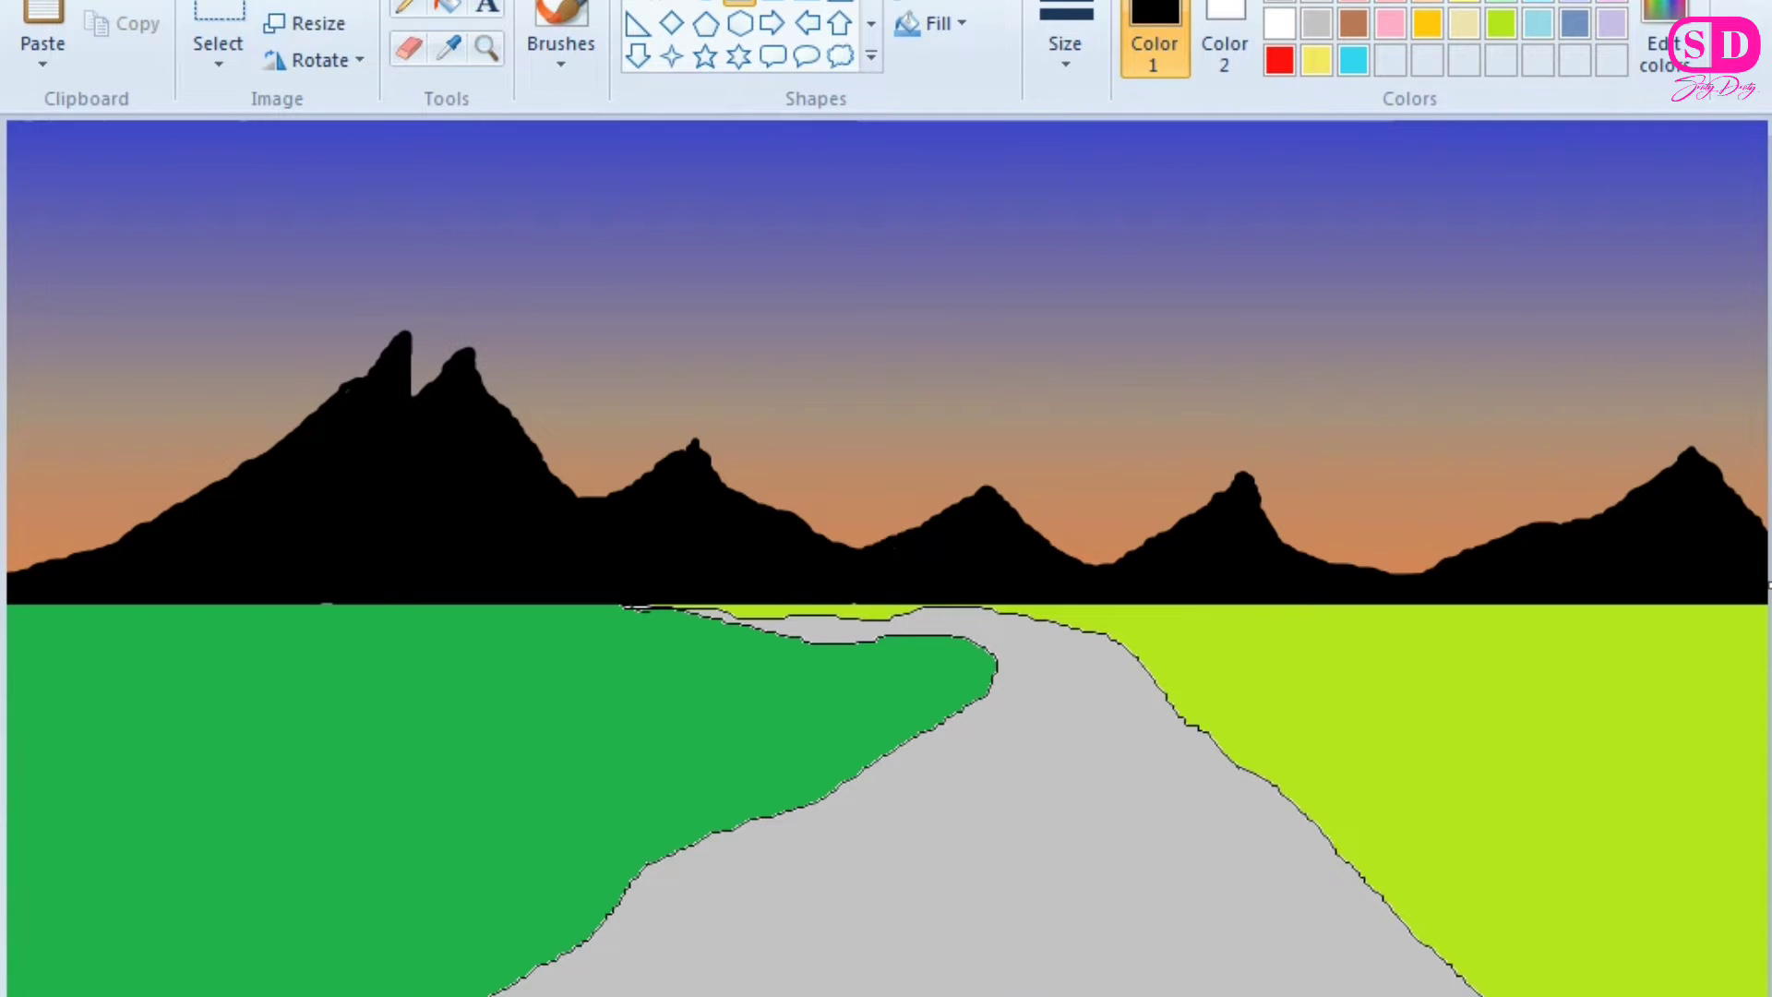
Draw small white filled rectangles as center-line dashes where the road comes out of the bend.
left_click(1280, 23)
scroll(969, 534, "up", 1)
left_click_drag(1026, 651, 1066, 706)
left_click(1107, 774)
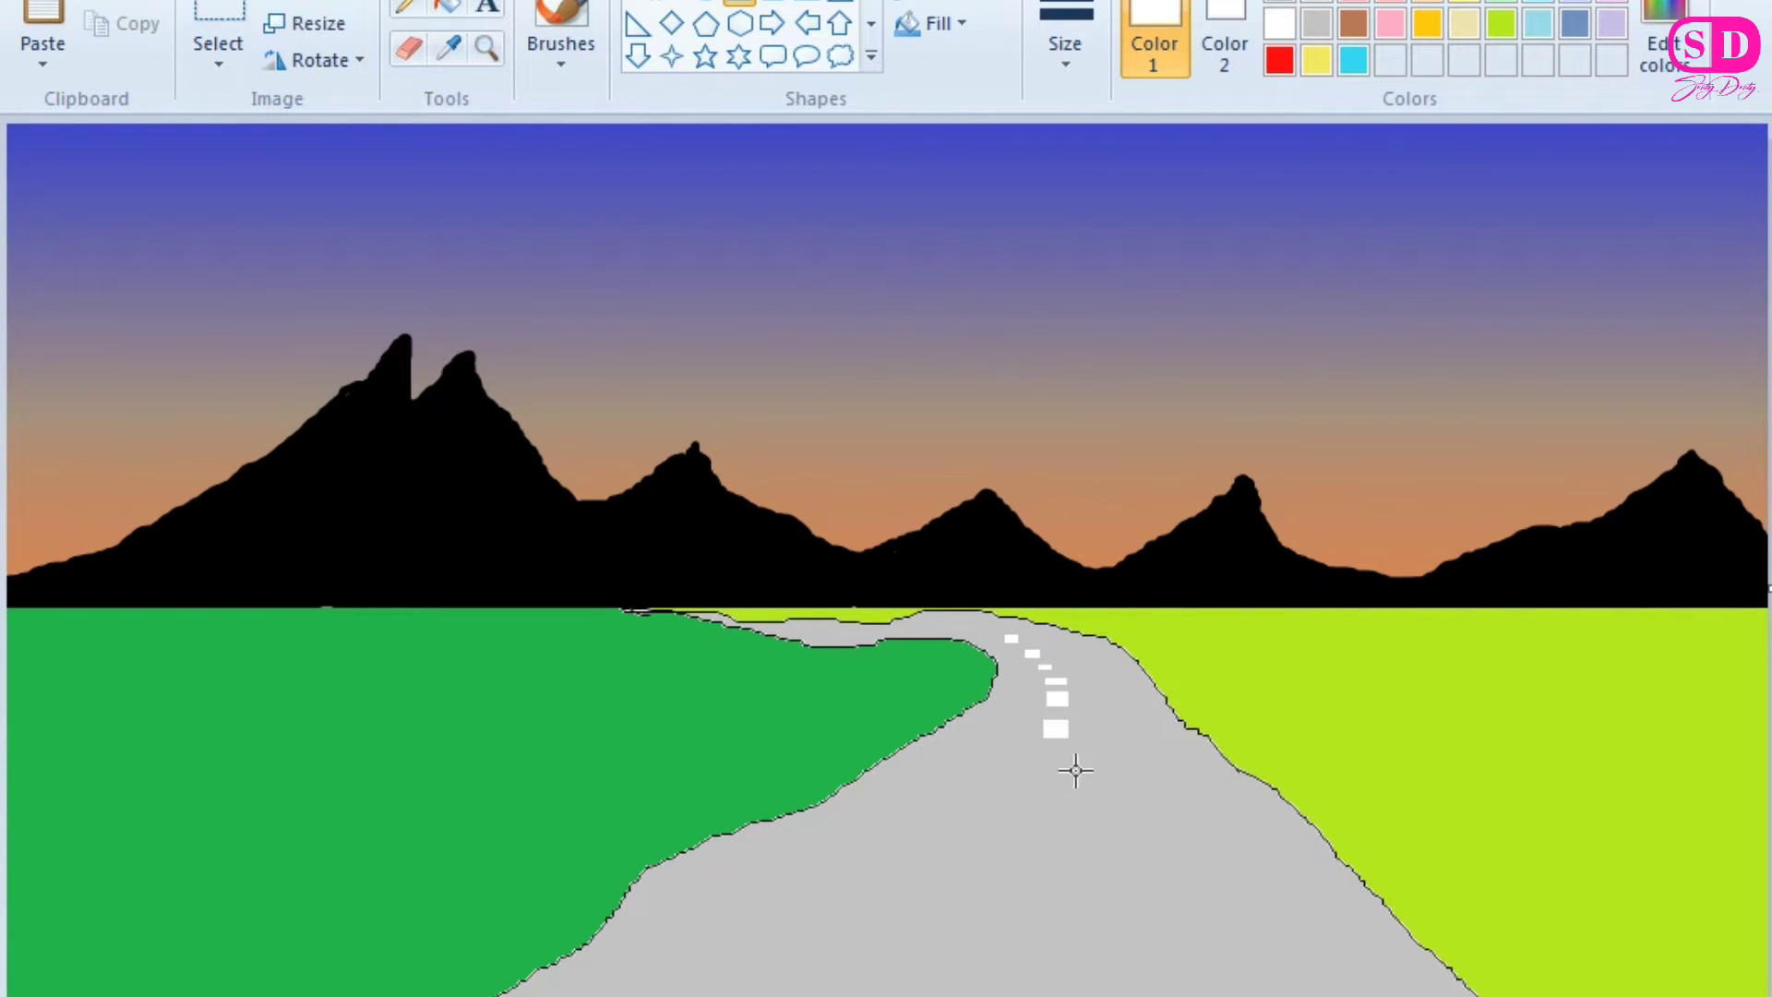
Continue the white center dashes, growing larger, down to the canvas's lower edge and add small ones around the far bend.
mouse_move(1046, 772)
left_mouse_down()
mouse_move(1068, 799)
mouse_move(1063, 996)
left_mouse_up()
left_click(1116, 835)
left_click(1044, 877)
left_click(1031, 889)
left_click(1040, 981)
left_click_drag(1050, 993, 1054, 993)
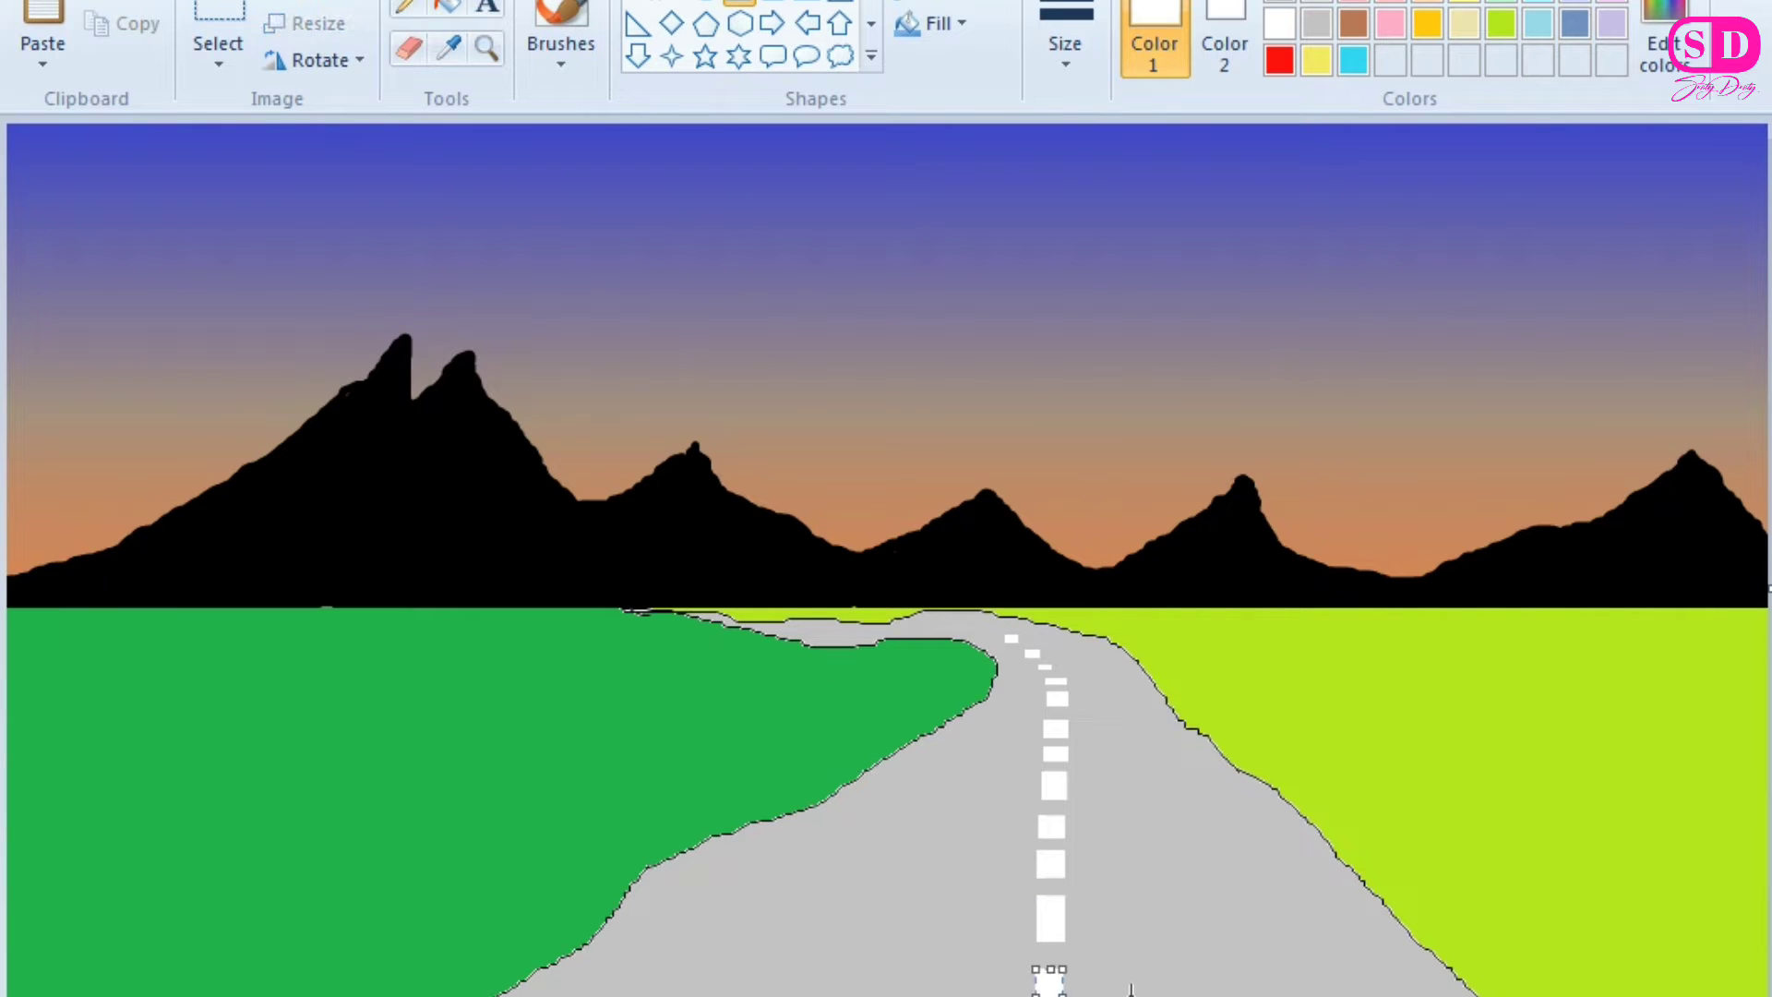
left_click(1178, 892)
left_click(1315, 990)
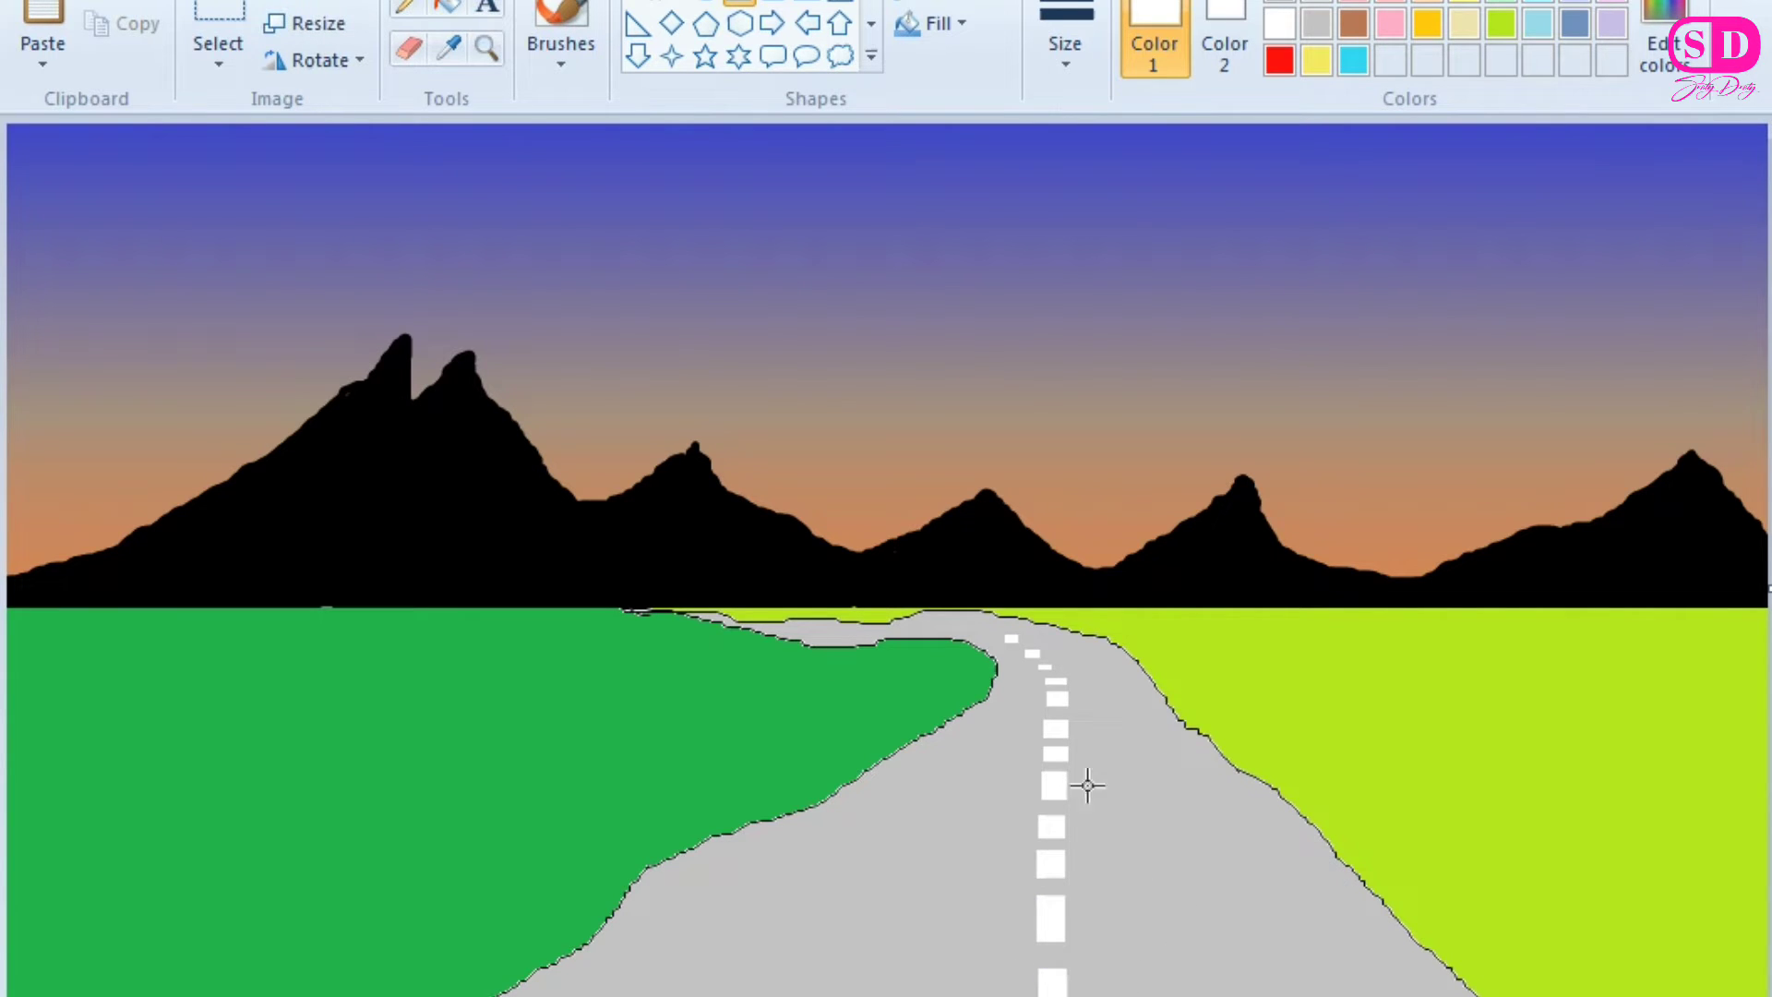
left_click_drag(970, 623, 982, 629)
left_click(989, 630)
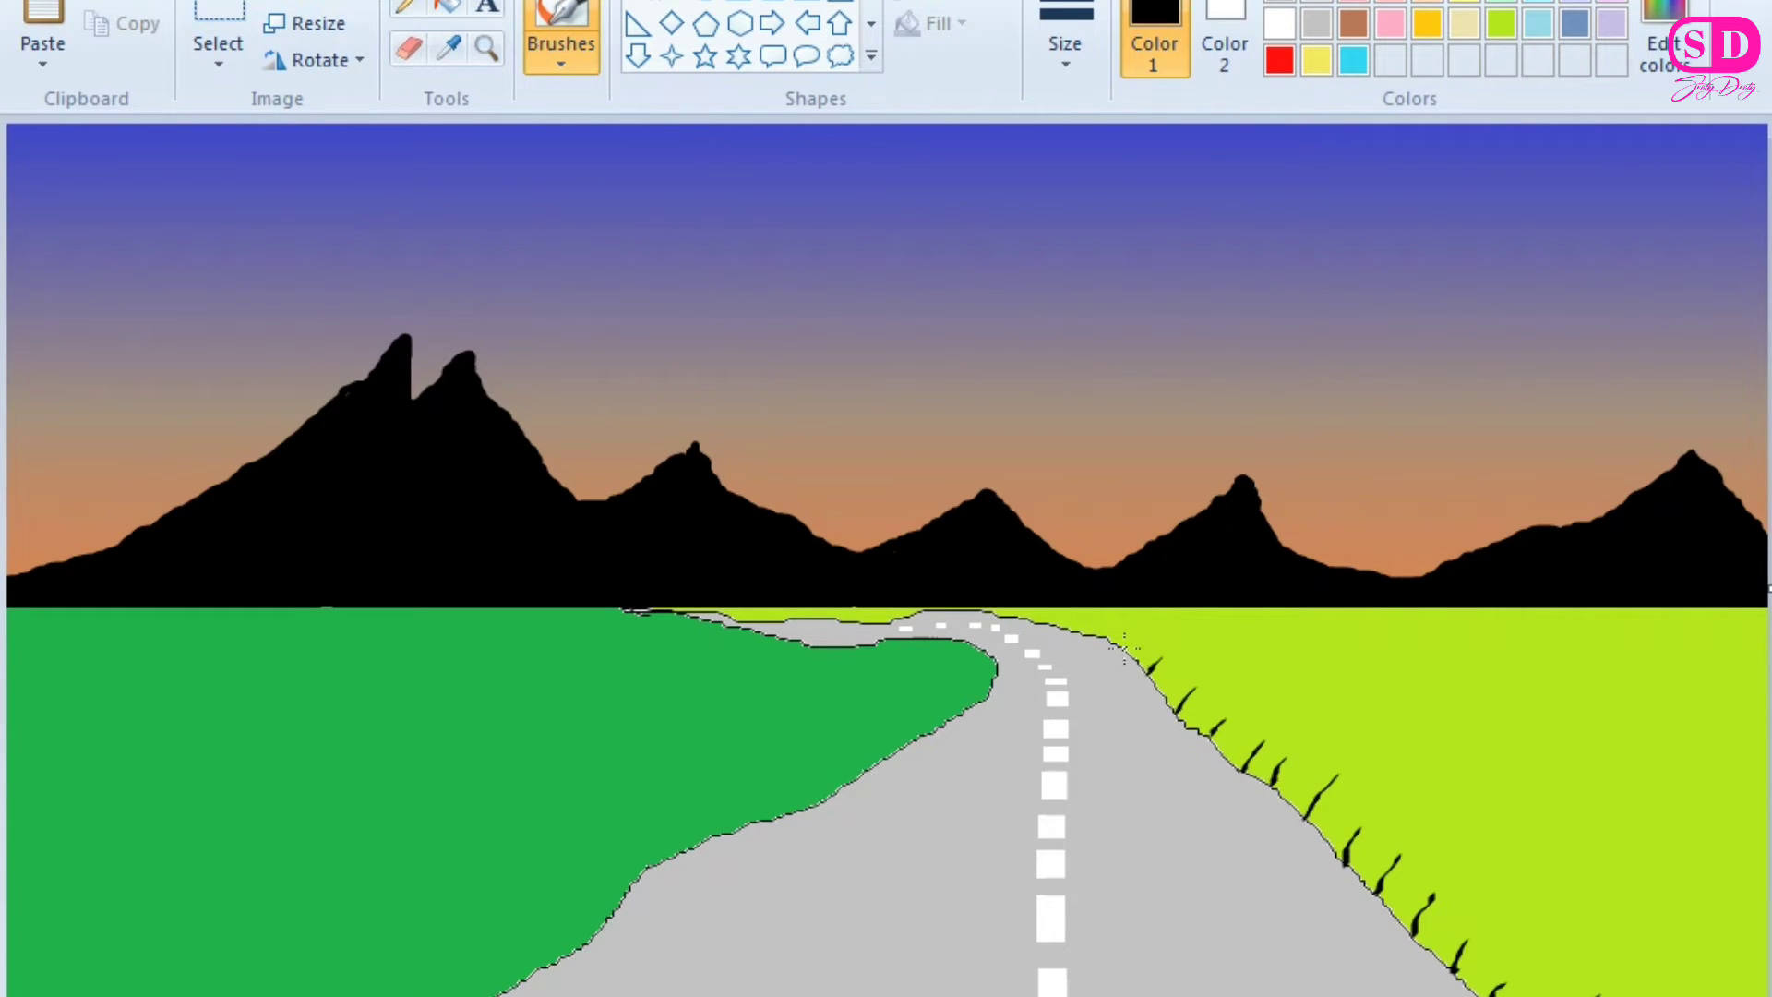
Spray black foliage onto the tree trunks along the road's right edge with the airbrush.
left_click(574, 59)
left_click(783, 116)
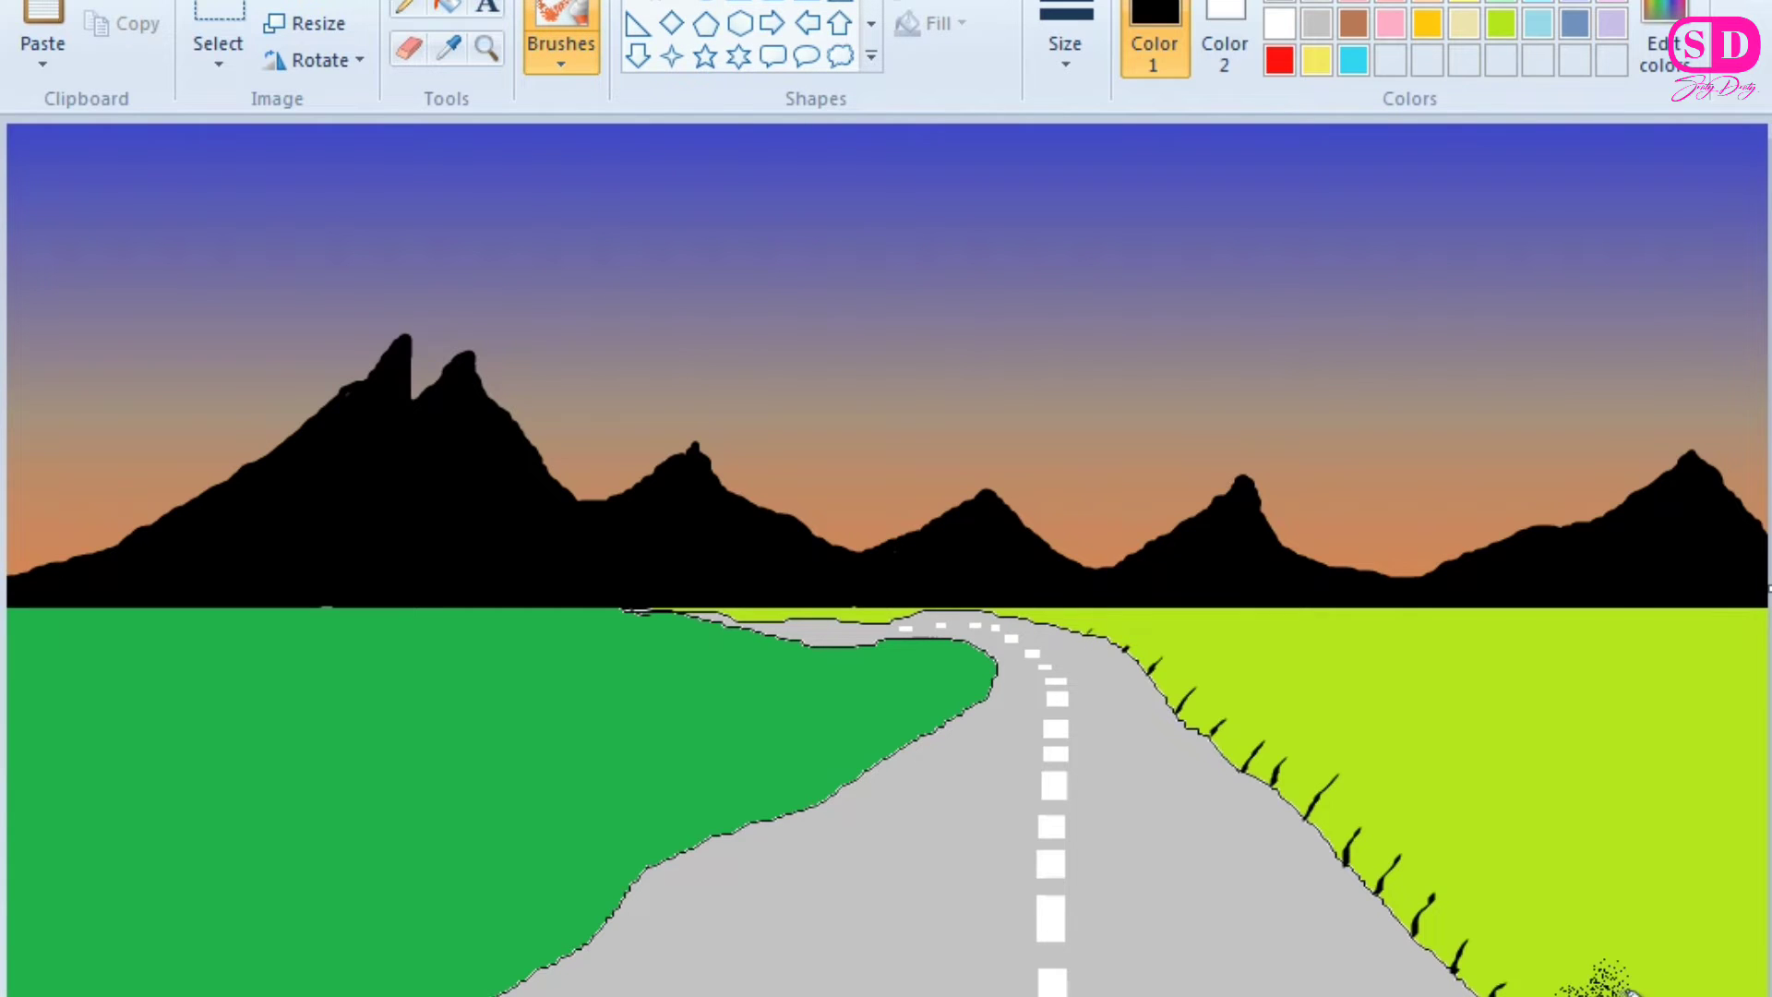
mouse_move(1629, 992)
left_mouse_down()
mouse_move(1552, 984)
mouse_move(1313, 744)
mouse_move(1113, 604)
mouse_move(1239, 658)
mouse_move(1265, 731)
mouse_move(1310, 741)
mouse_move(1525, 965)
mouse_move(1585, 968)
mouse_move(1590, 994)
mouse_move(1562, 965)
left_mouse_up()
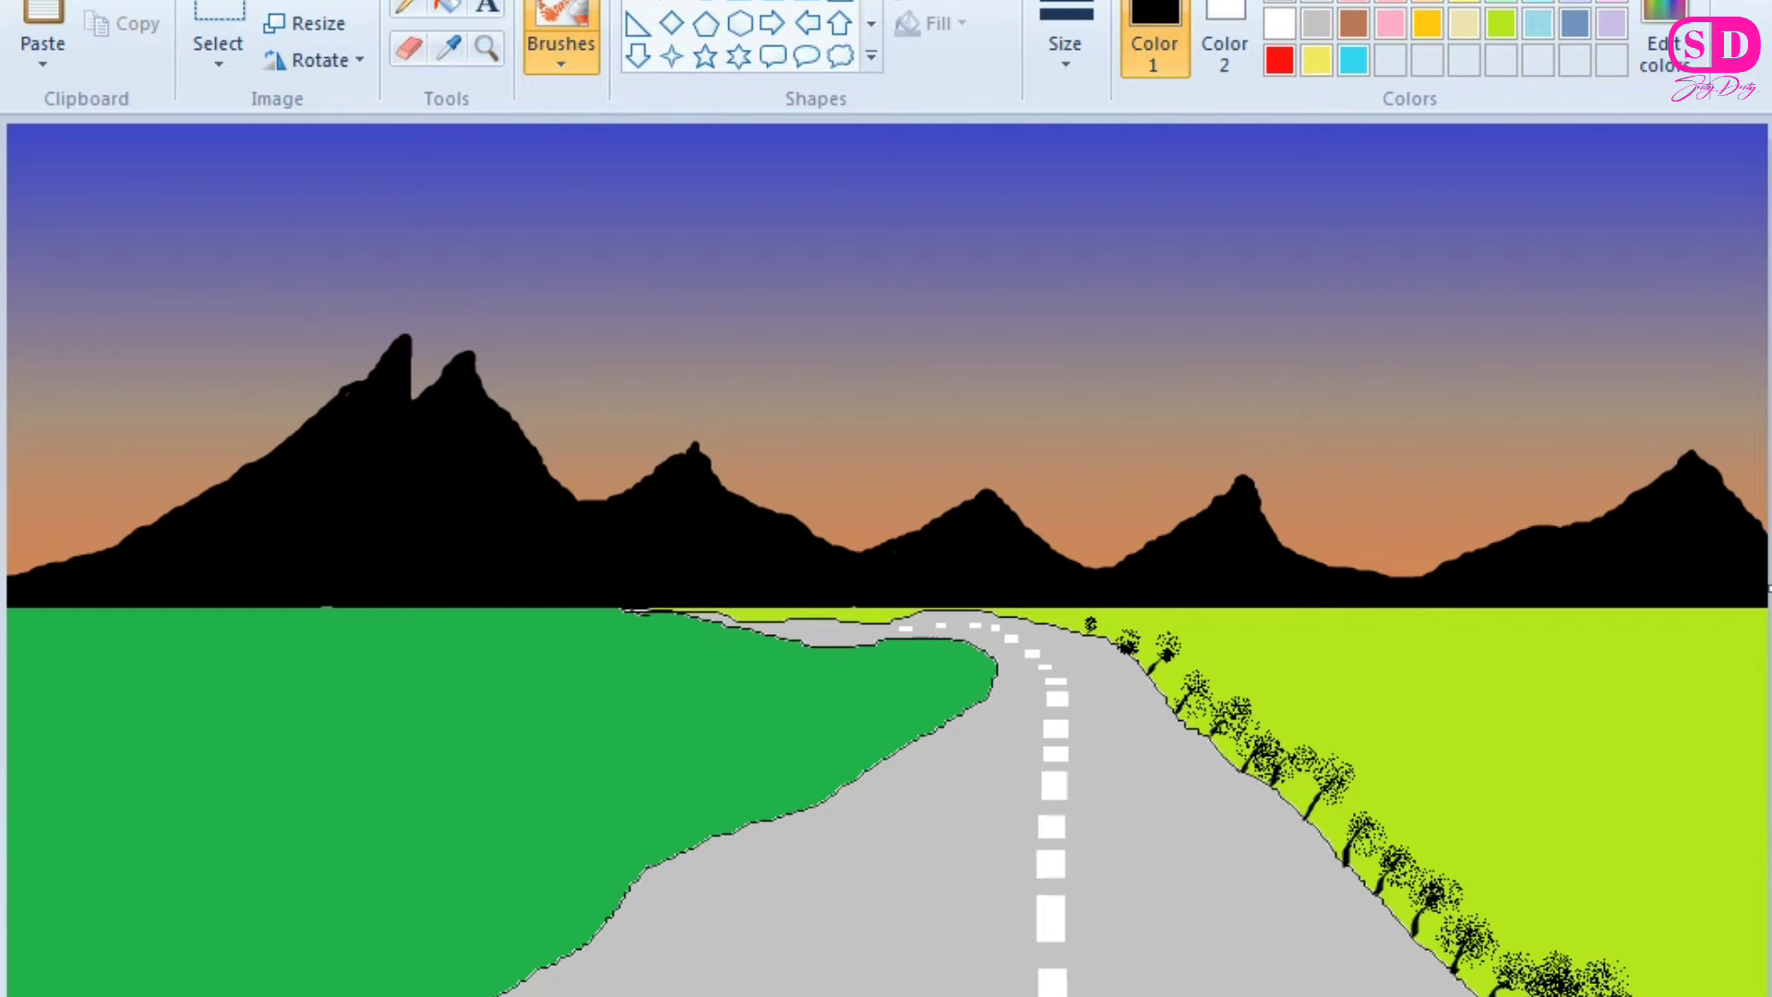
Draw black calligraphy-brush tree trunks along the road's left edge and spray foliage on them with the largest airbrush size.
left_click(561, 47)
left_click(633, 113)
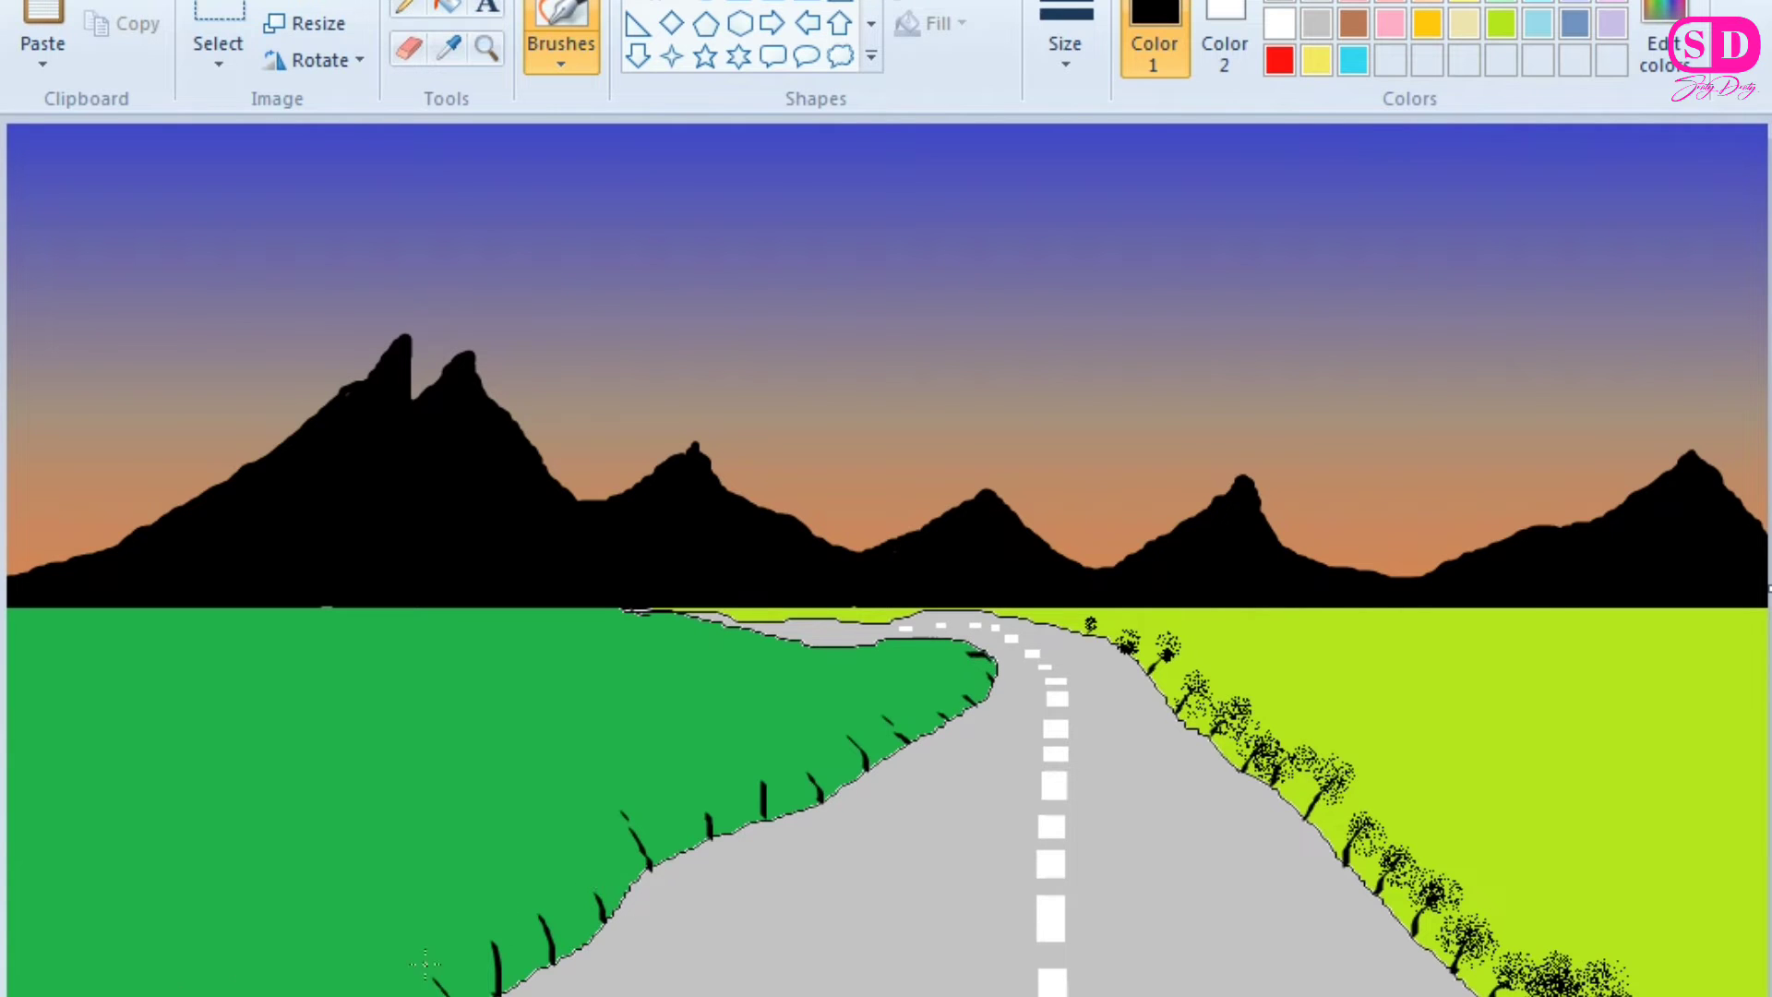
left_click(562, 53)
left_click(760, 130)
left_click(1065, 47)
left_click(1111, 316)
mouse_move(381, 990)
left_mouse_down()
mouse_move(366, 977)
mouse_move(432, 962)
mouse_move(621, 839)
mouse_move(526, 889)
mouse_move(946, 710)
mouse_move(878, 701)
mouse_move(987, 666)
mouse_move(965, 687)
left_mouse_up()
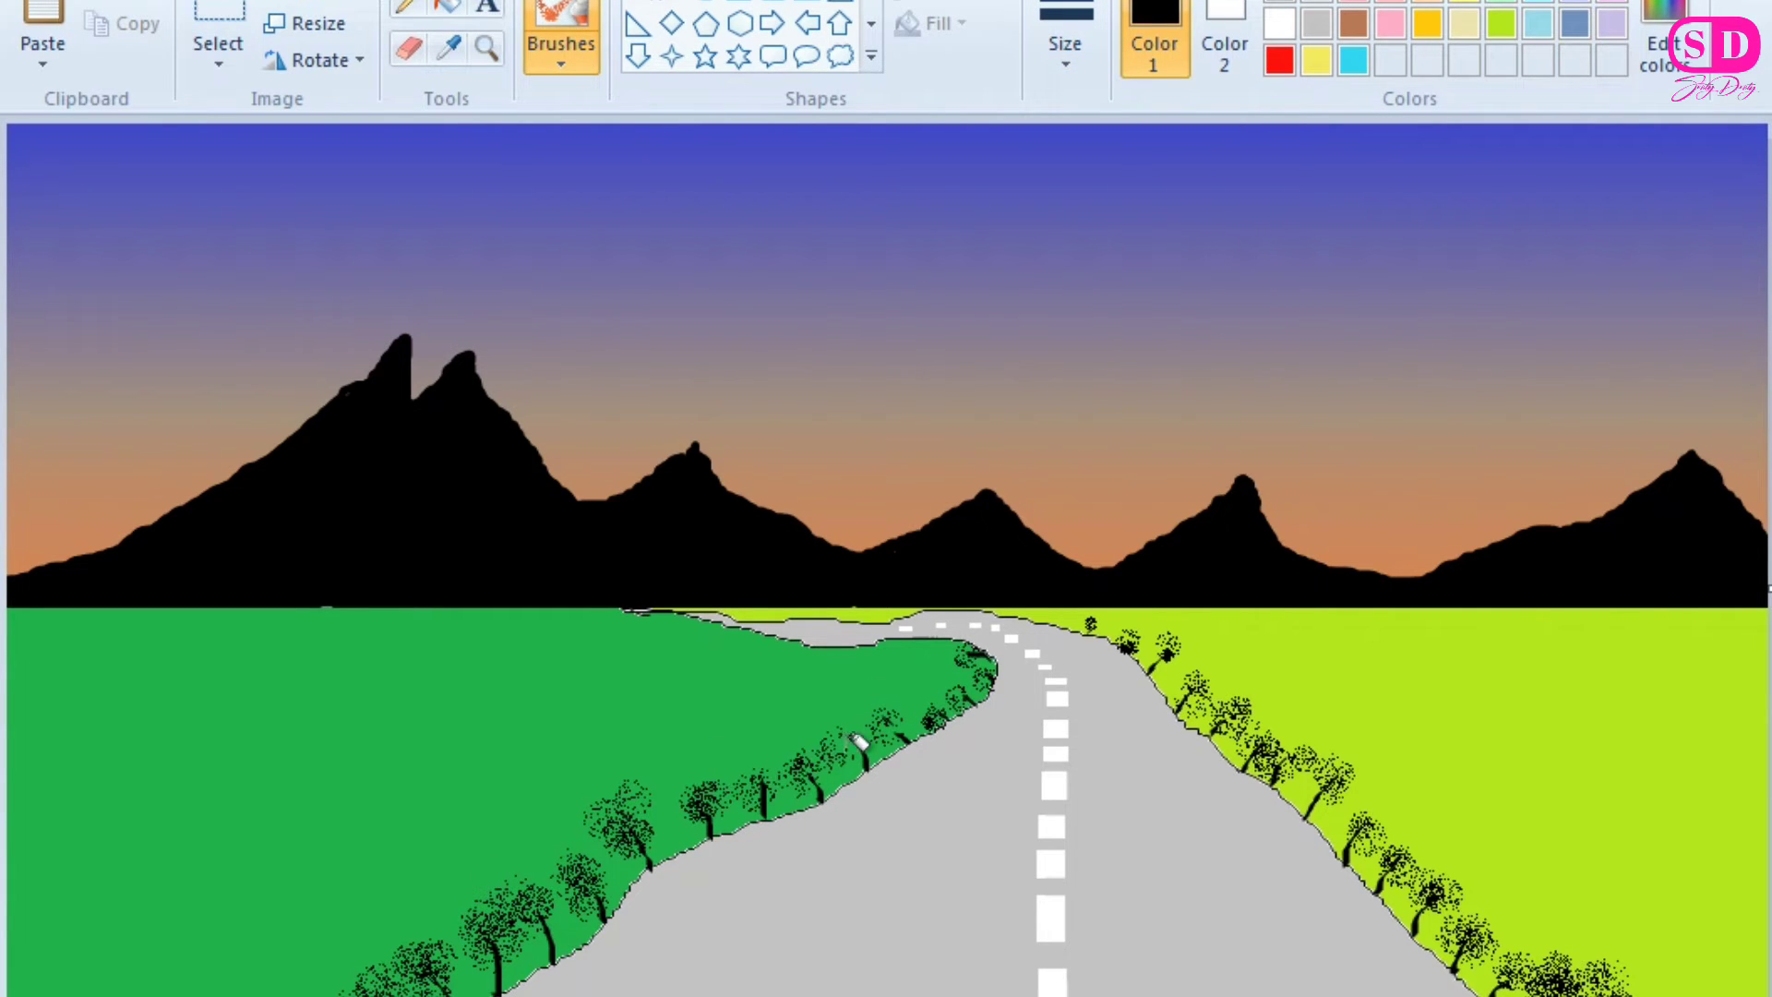
Thicken the black foliage along both roadsides and spray tiny bushes around the far bend with the smallest airbrush size.
mouse_move(856, 740)
left_mouse_down()
mouse_move(621, 822)
mouse_move(384, 969)
mouse_move(411, 946)
left_mouse_up()
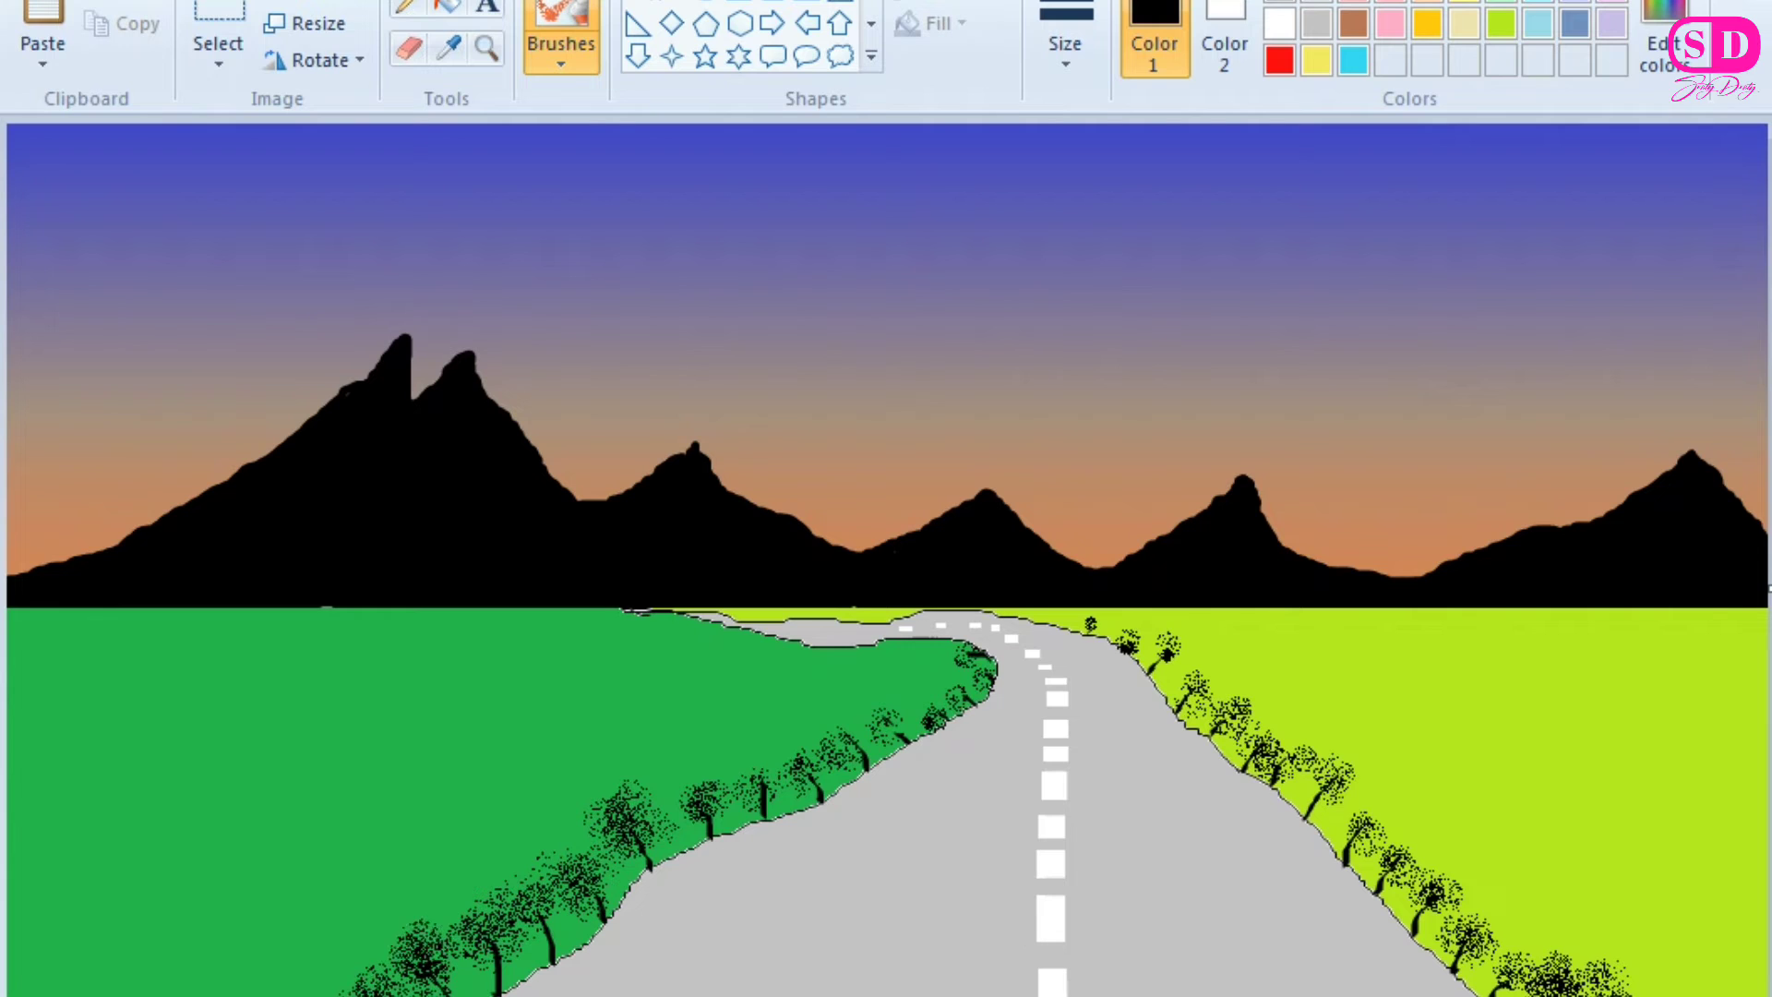
mouse_move(594, 849)
left_mouse_down()
mouse_move(455, 914)
mouse_move(622, 801)
mouse_move(649, 806)
mouse_move(495, 940)
mouse_move(374, 987)
left_mouse_up()
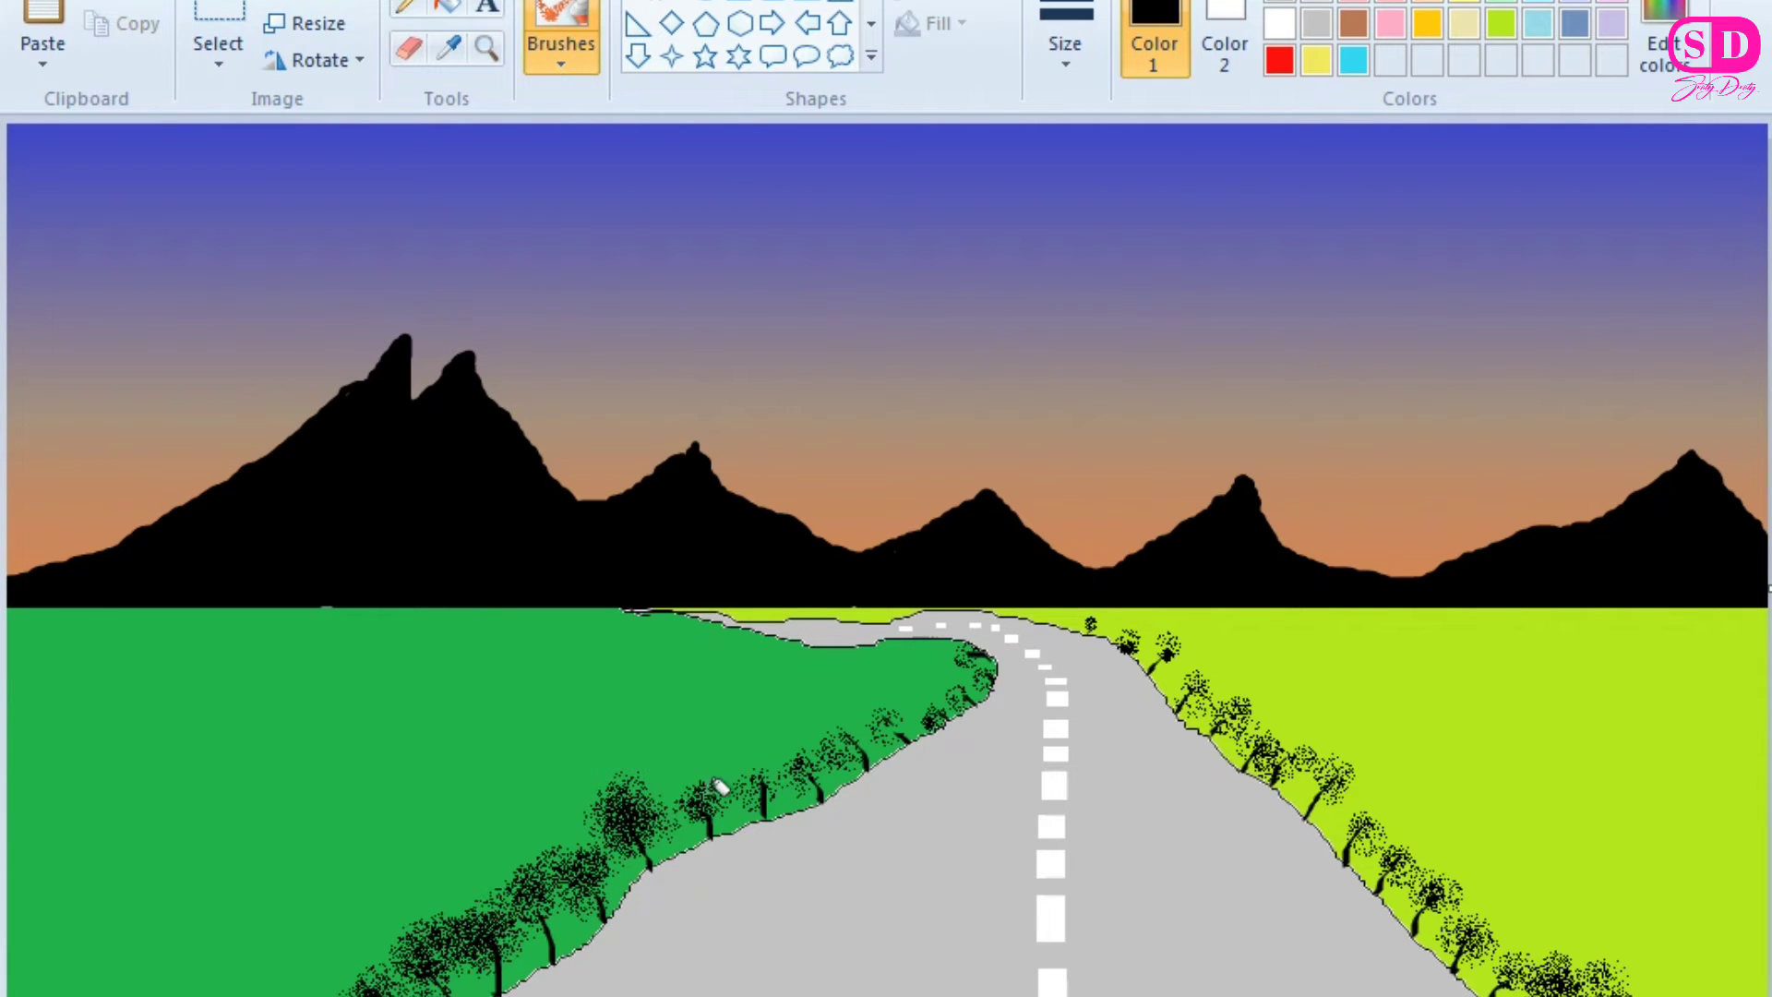
mouse_move(720, 786)
left_mouse_down()
mouse_move(878, 712)
mouse_move(932, 725)
left_mouse_up()
mouse_move(1523, 960)
left_mouse_down()
mouse_move(1360, 803)
mouse_move(1521, 911)
left_mouse_up()
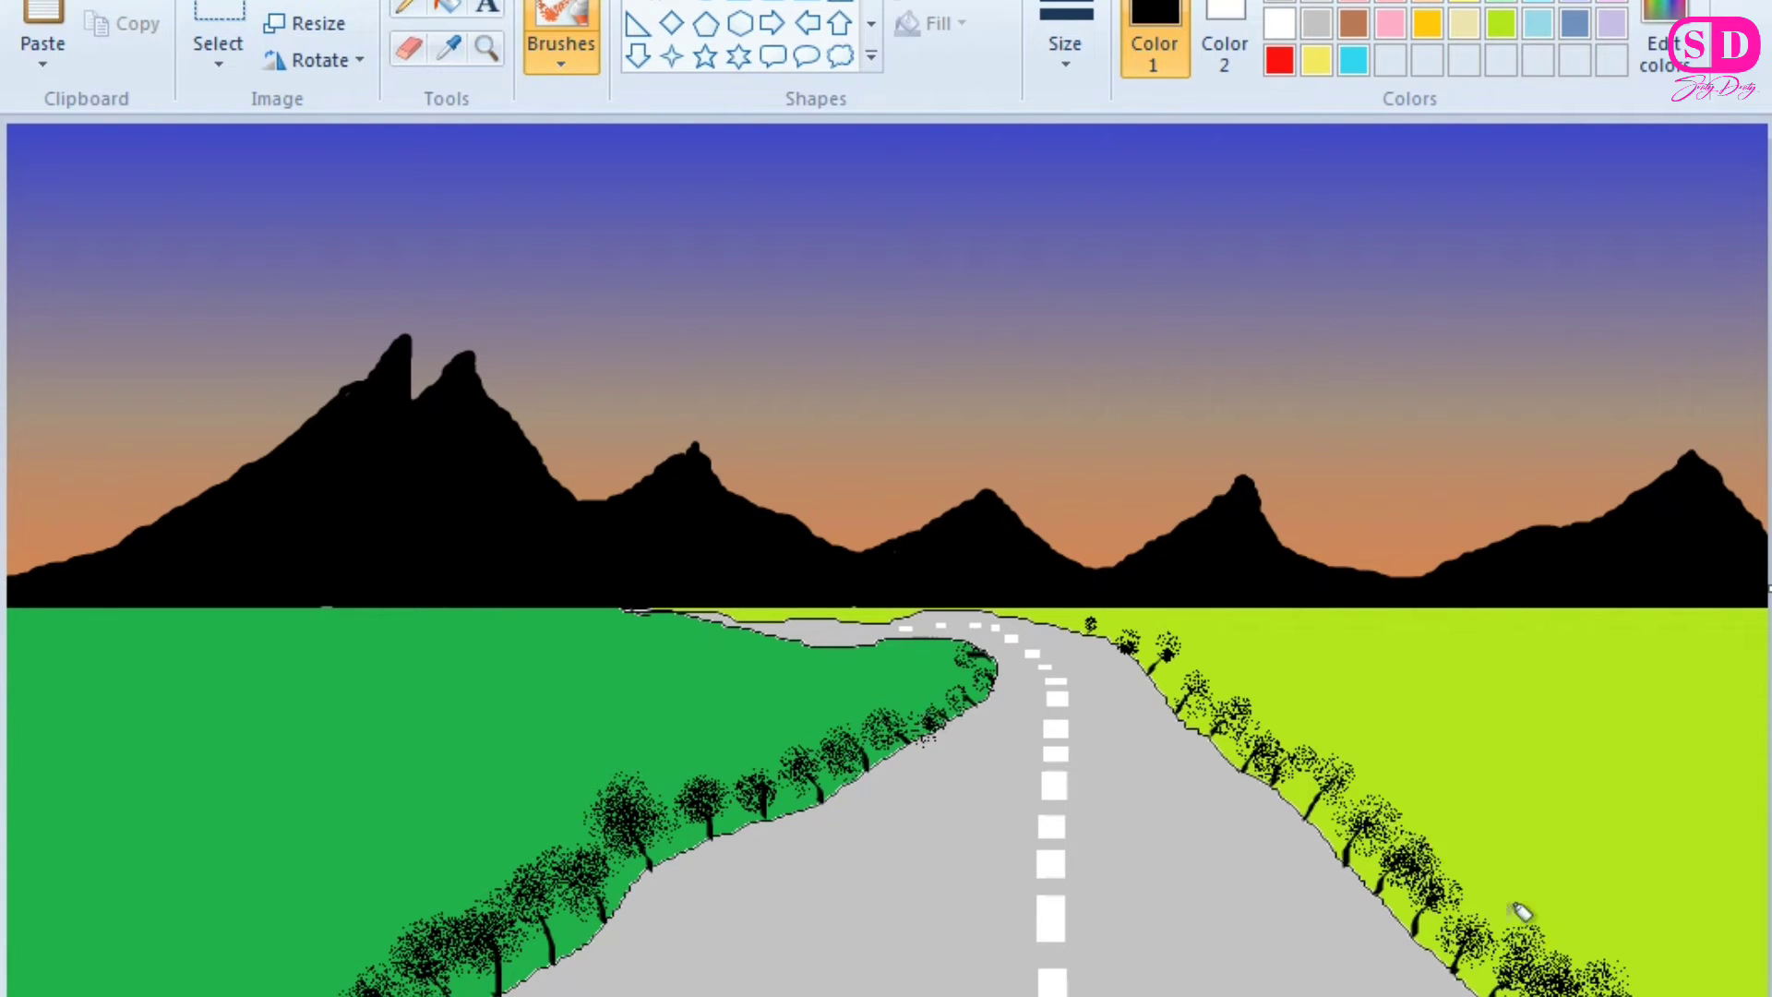
left_click(1065, 46)
left_click(1092, 130)
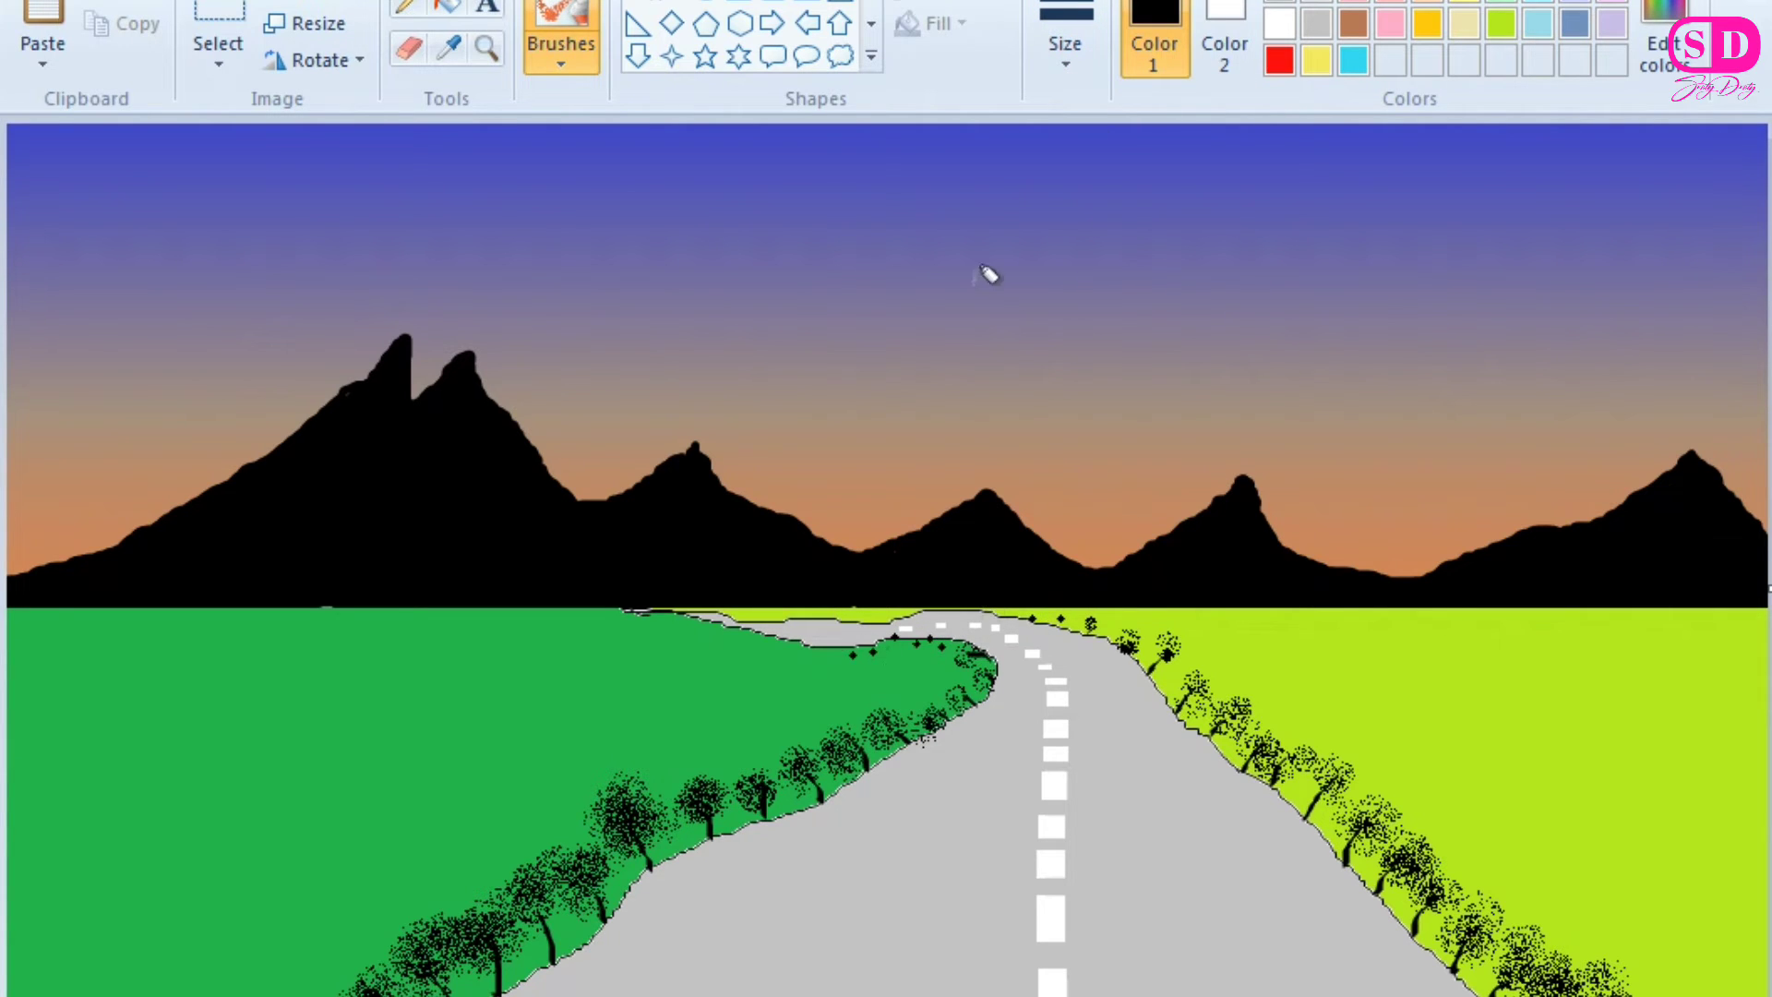
Draw a diagonal black fence rail with two vertical posts across the dark green field, using the second line width.
left_click(639, 3)
left_click_drag(375, 592, 8, 984)
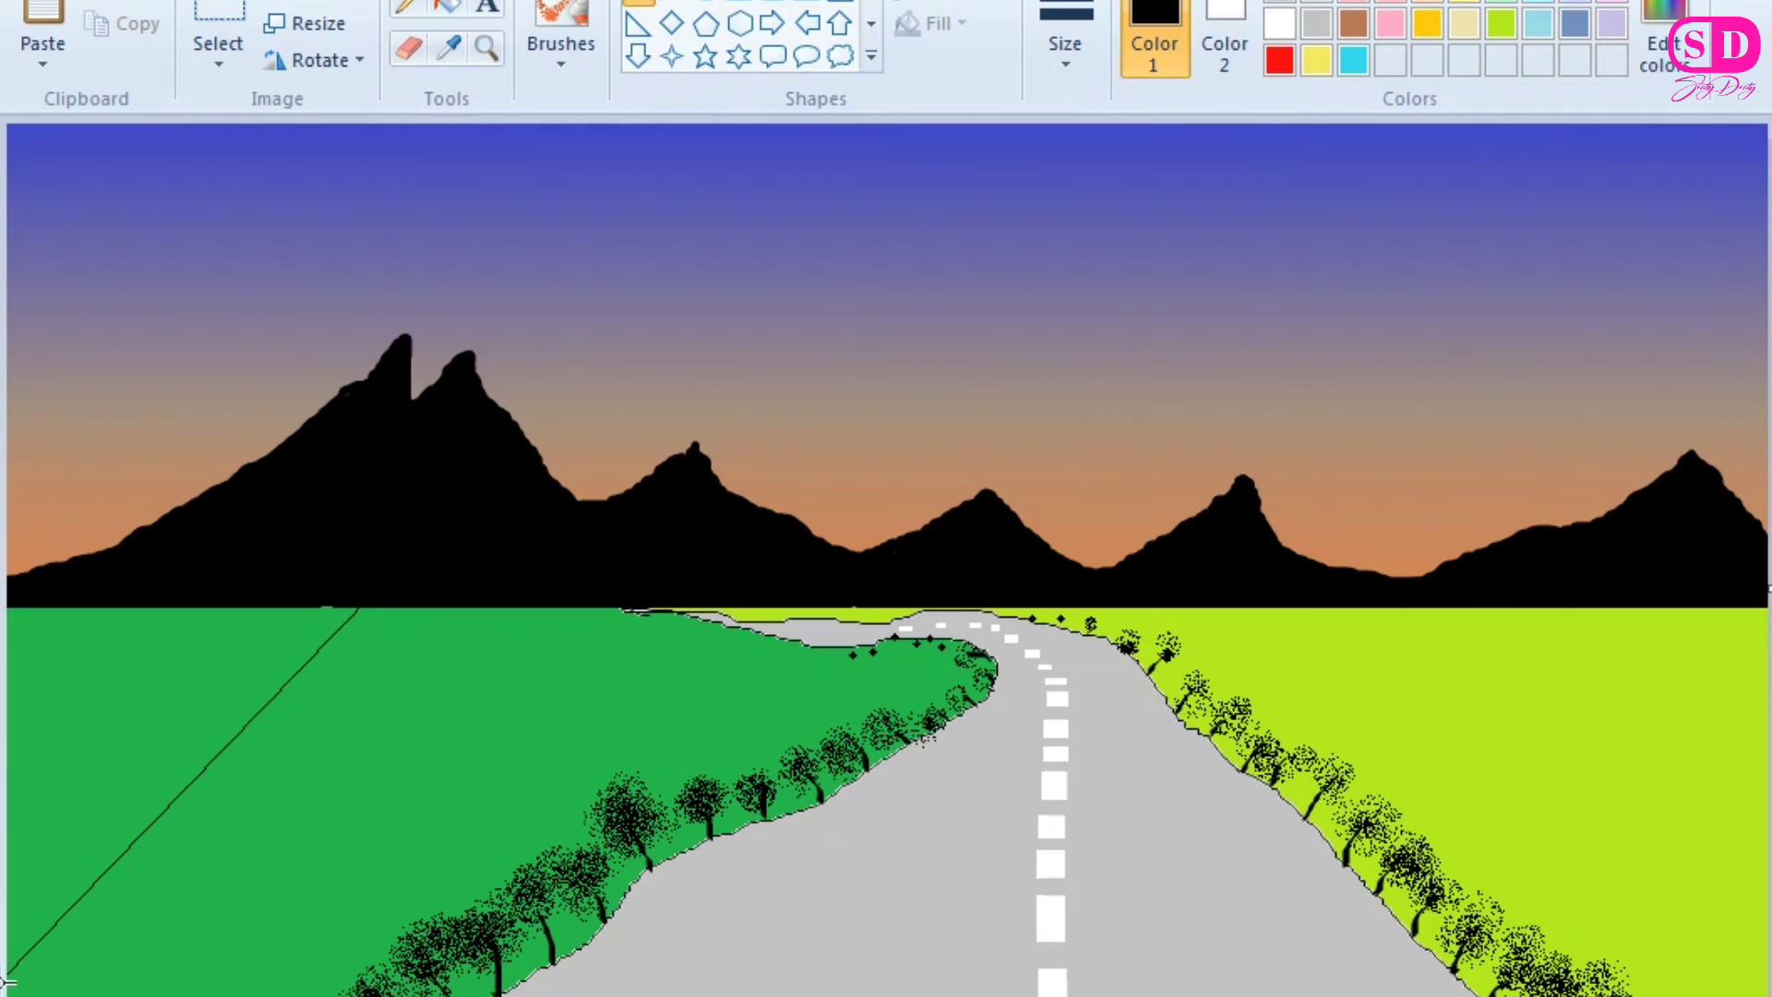
left_click(1066, 46)
left_click(1098, 180)
mouse_move(375, 592)
left_mouse_down()
mouse_move(490, 566)
mouse_move(507, 730)
left_mouse_up()
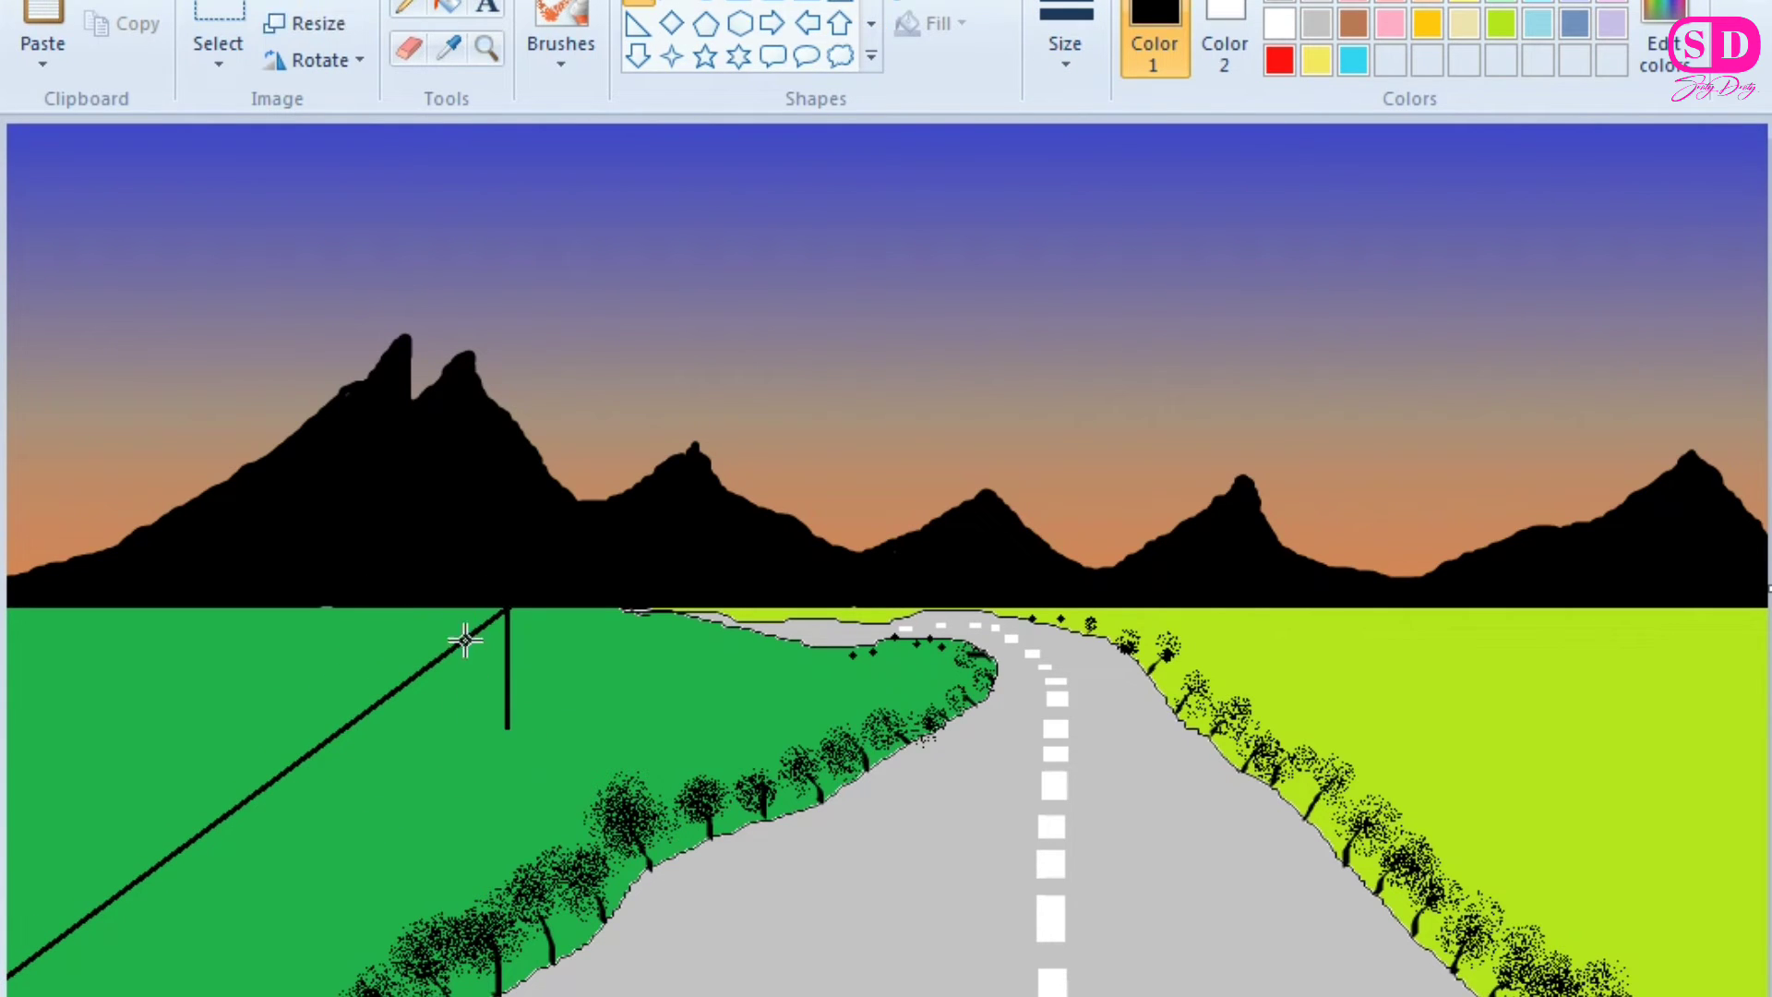
left_click_drag(469, 635, 470, 752)
Draw two more diagonal black rails below the first one and add vertical posts crossing all three rails along the fence's far half.
left_click_drag(538, 636, 61, 995)
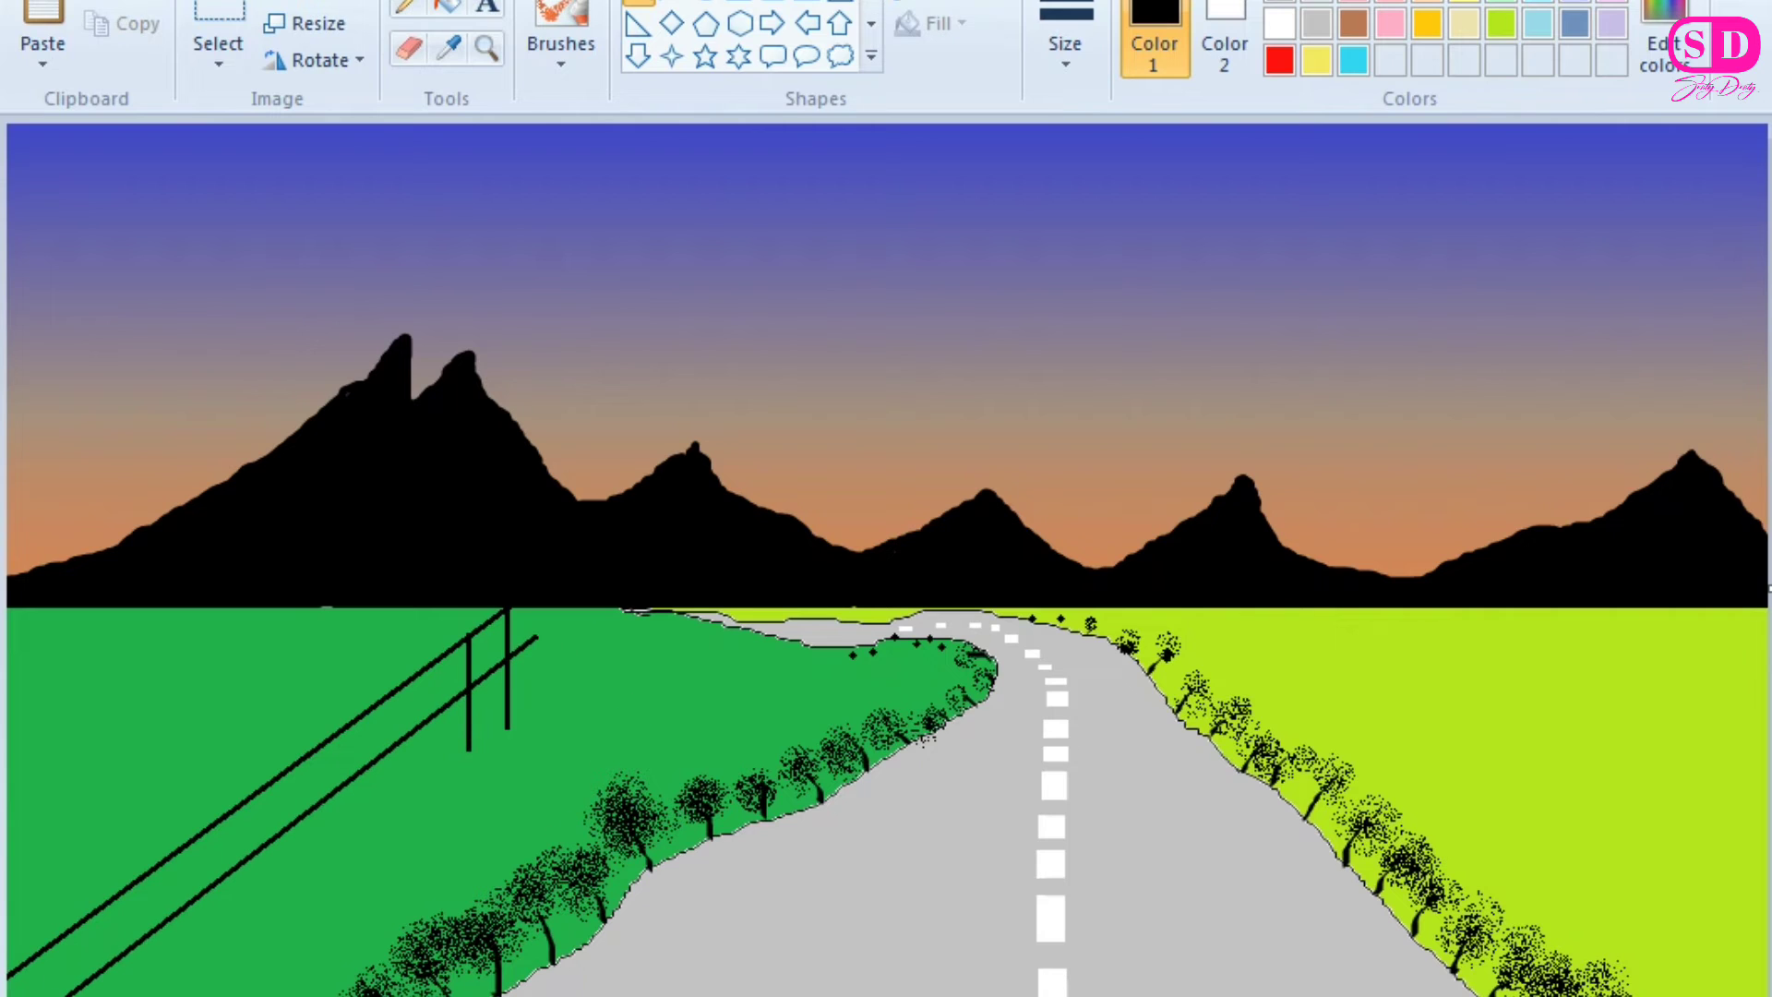
left_click_drag(542, 679, 129, 995)
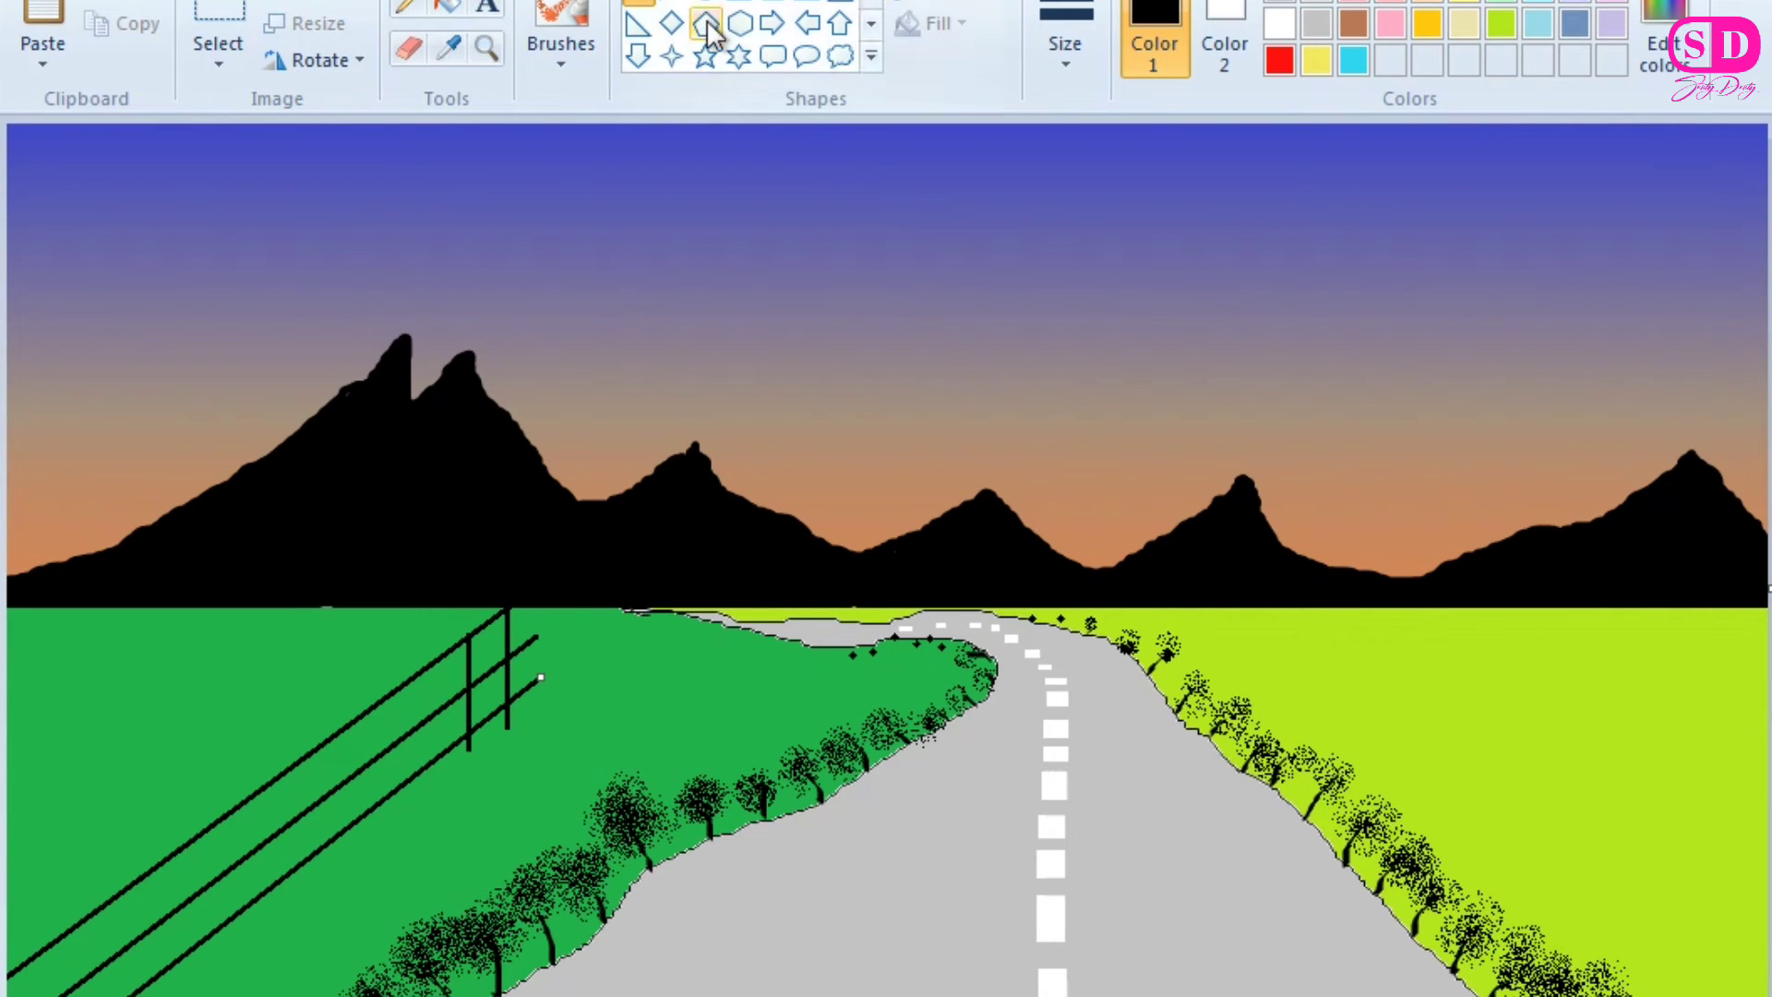
left_click_drag(429, 637, 429, 796)
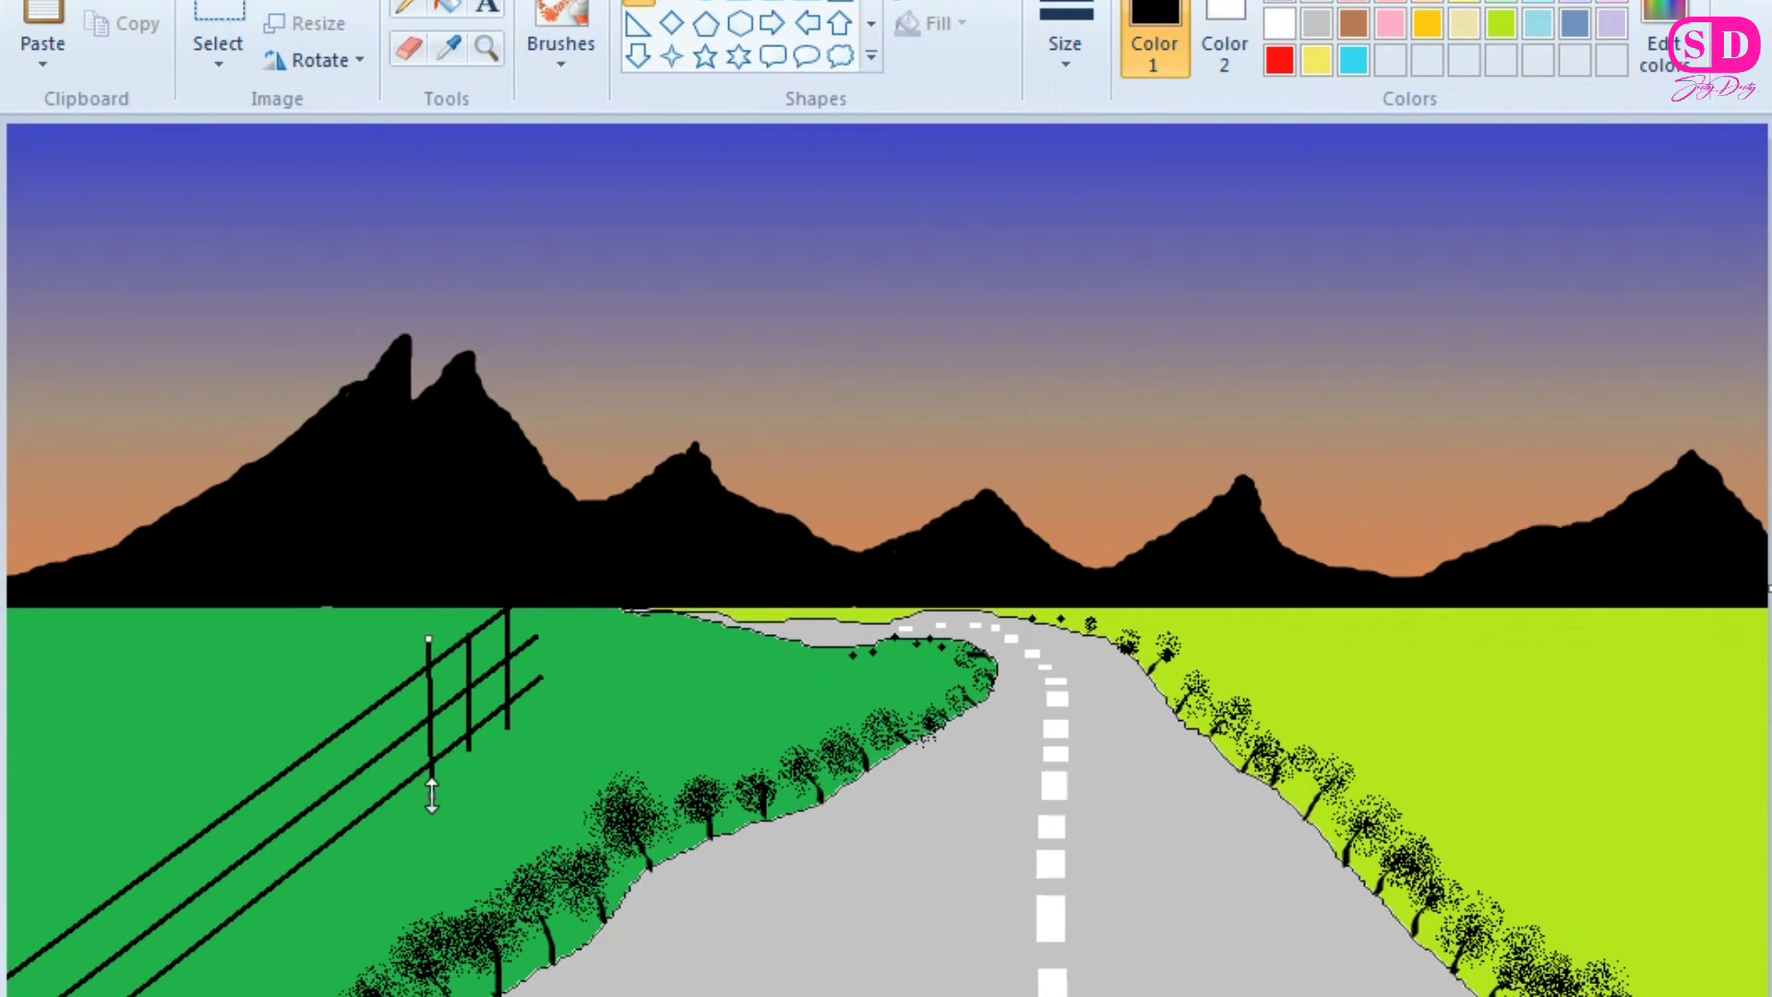
mouse_move(389, 660)
left_mouse_down()
mouse_move(390, 847)
mouse_move(388, 822)
left_mouse_up()
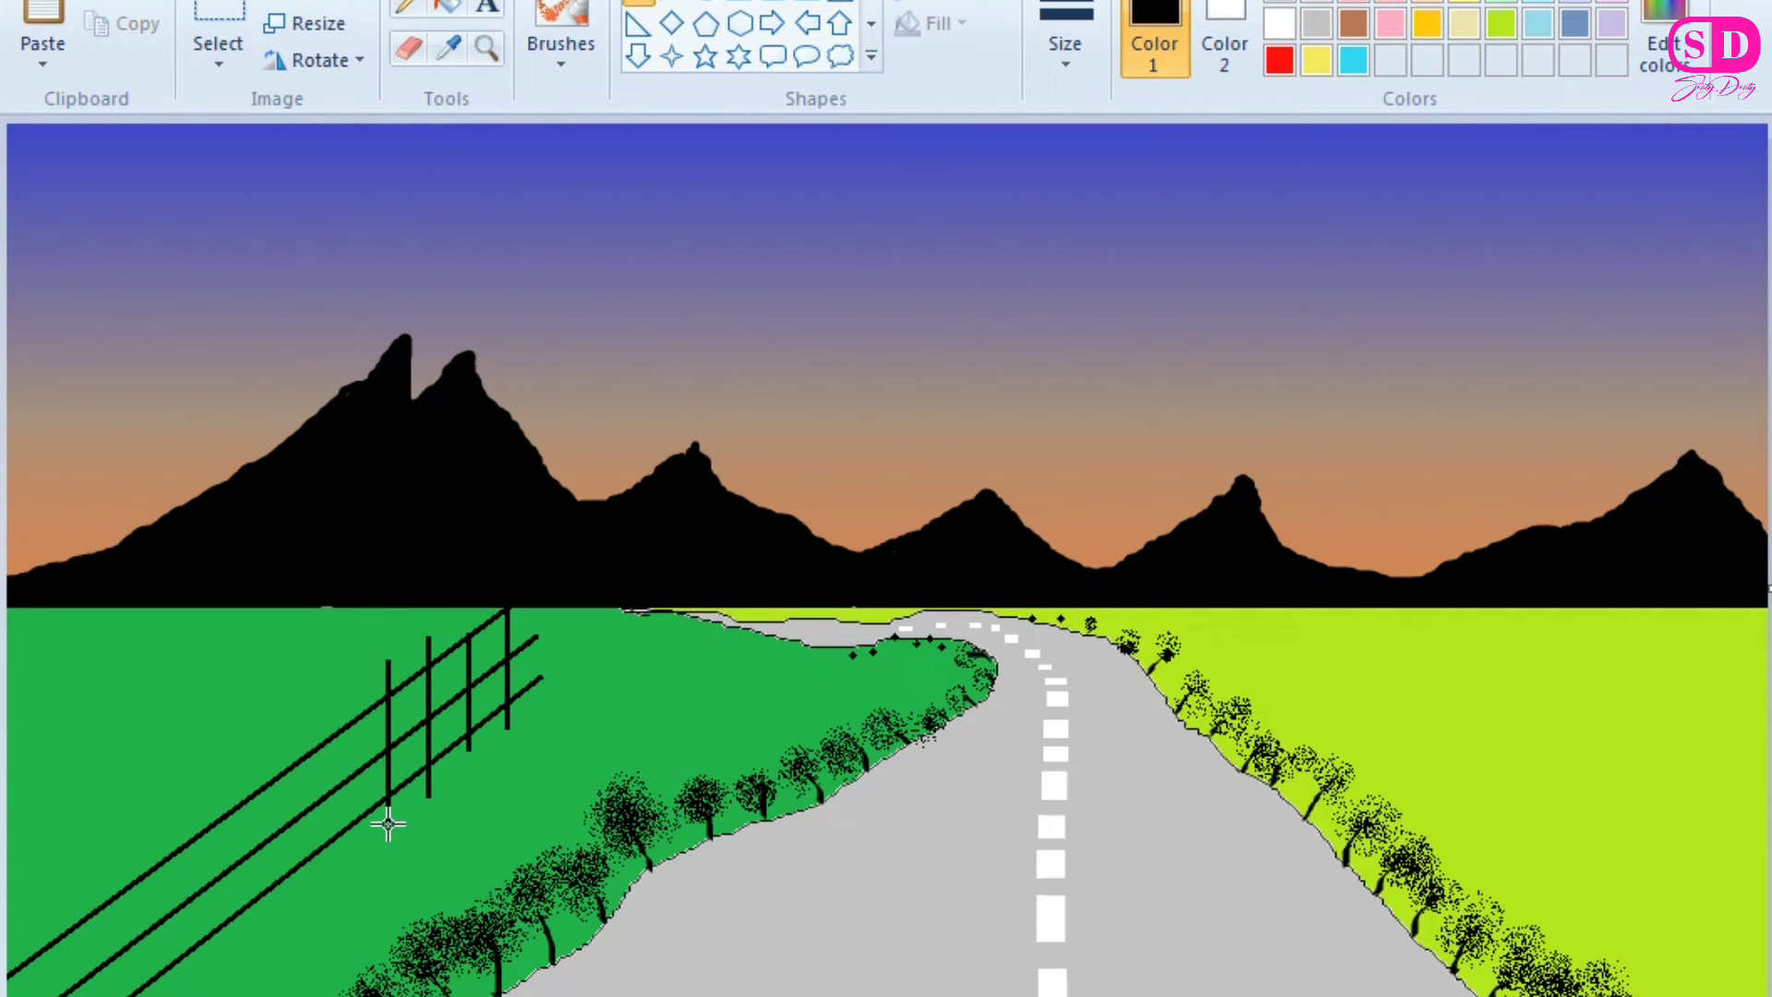
left_click_drag(345, 683, 346, 861)
left_click_drag(303, 718, 305, 888)
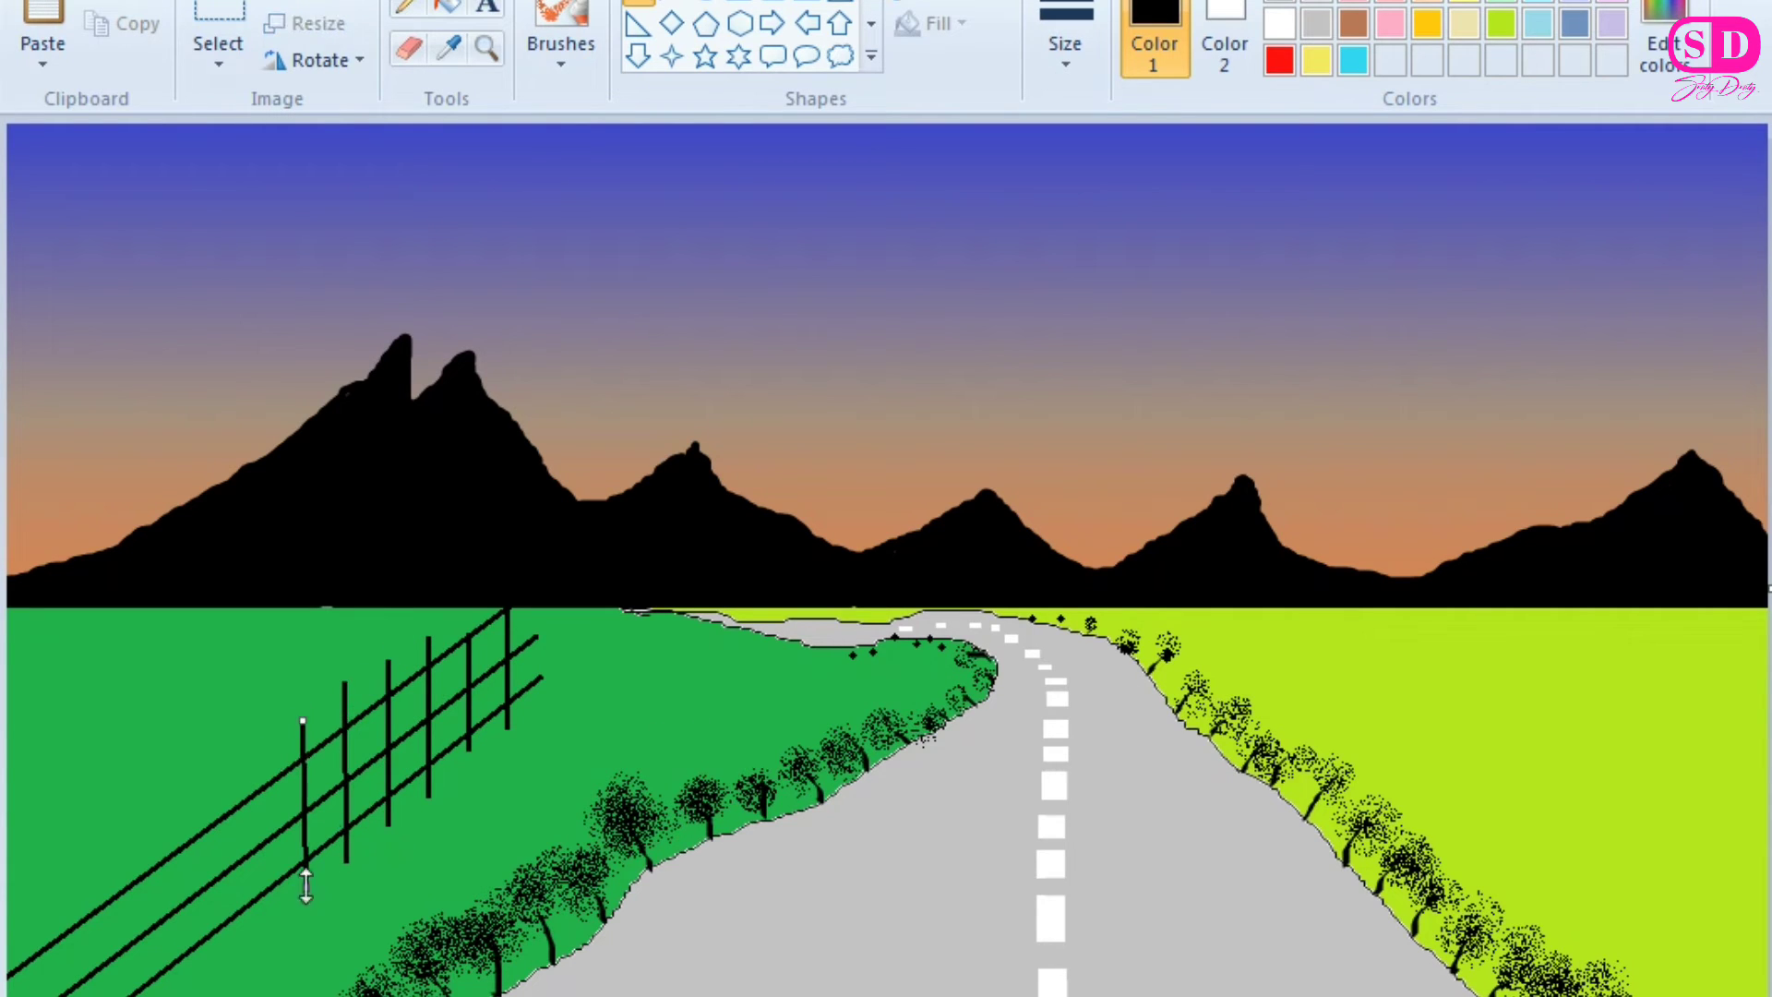
Continue the black fence posts down to the canvas's left edge and round off the fence's far end with short curved-looking lines.
left_click_drag(260, 754, 263, 928)
left_click_drag(212, 787, 226, 954)
left_click_drag(159, 818, 175, 986)
left_click_drag(113, 847, 127, 992)
left_click_drag(61, 888, 70, 995)
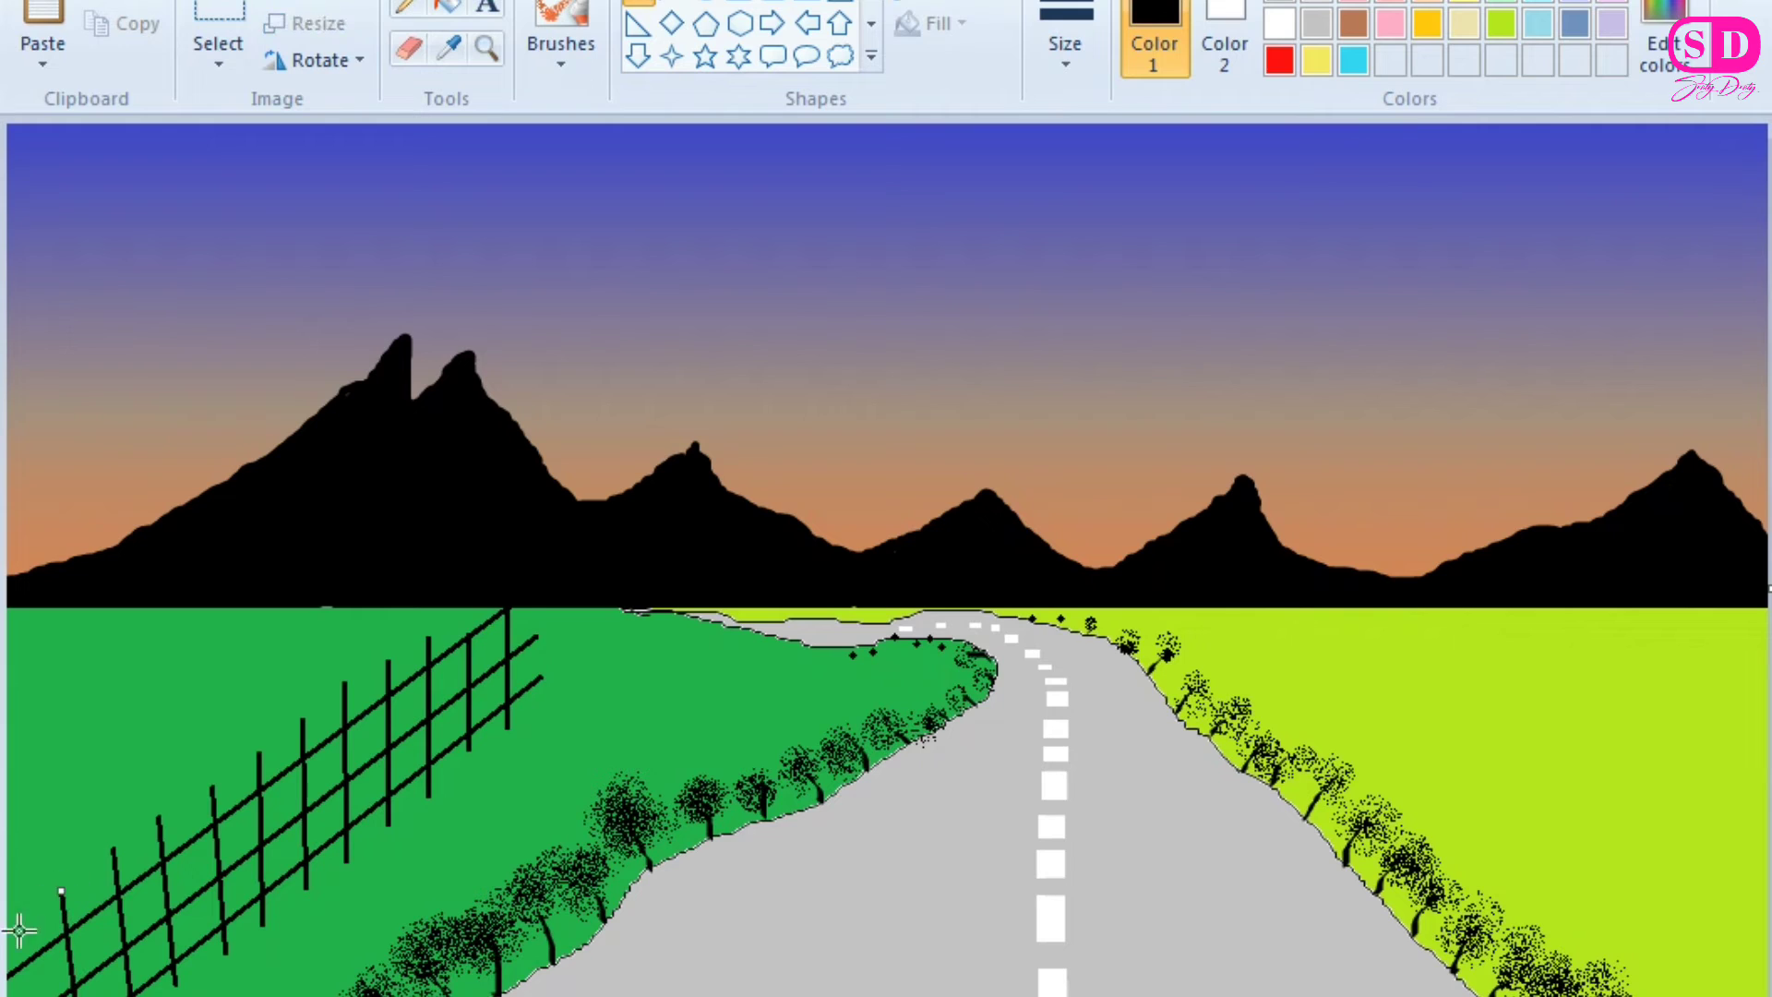
left_click_drag(16, 923, 21, 995)
left_click_drag(532, 609, 535, 702)
mouse_move(467, 616)
left_mouse_down()
mouse_move(469, 639)
mouse_move(558, 586)
mouse_move(542, 578)
mouse_move(521, 646)
mouse_move(546, 625)
mouse_move(536, 682)
left_mouse_up()
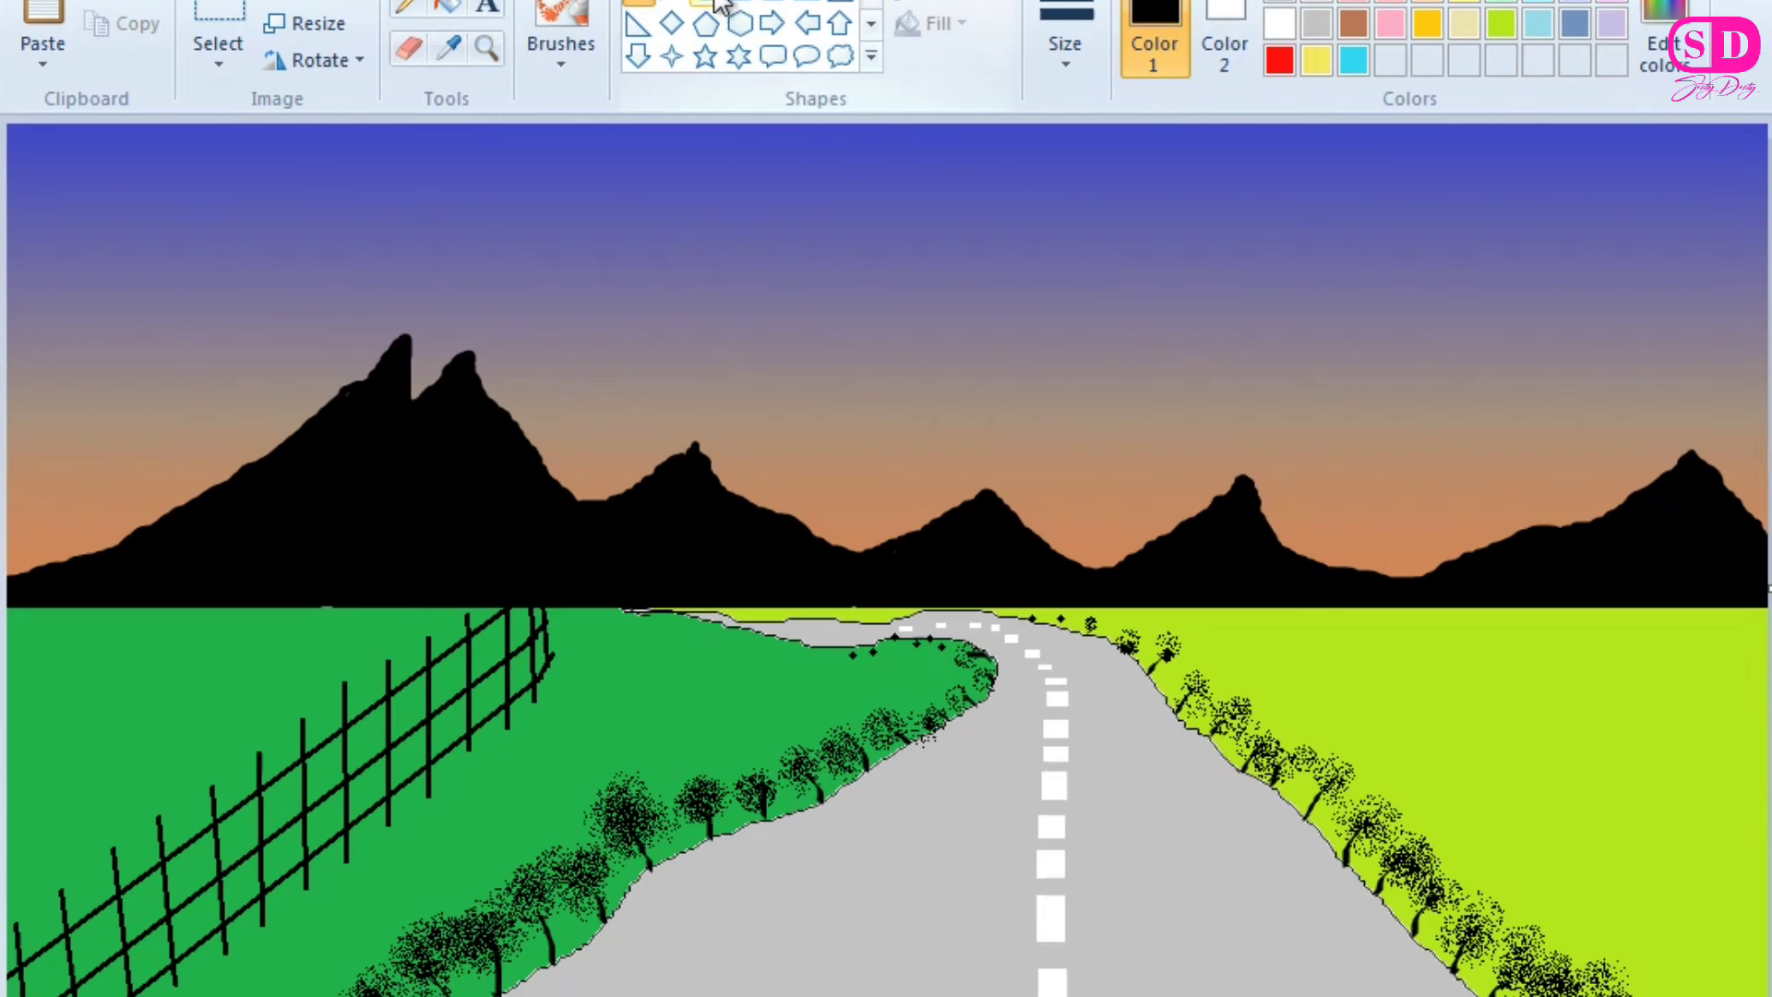
Spray small red flower dots across the dark green field behind the fence with the smallest airbrush size.
left_click(560, 13)
left_click(1279, 60)
left_click(1065, 46)
left_click(1143, 121)
left_click(237, 662)
left_click(184, 650)
left_click(130, 686)
left_click(77, 638)
left_click(73, 801)
left_click(135, 791)
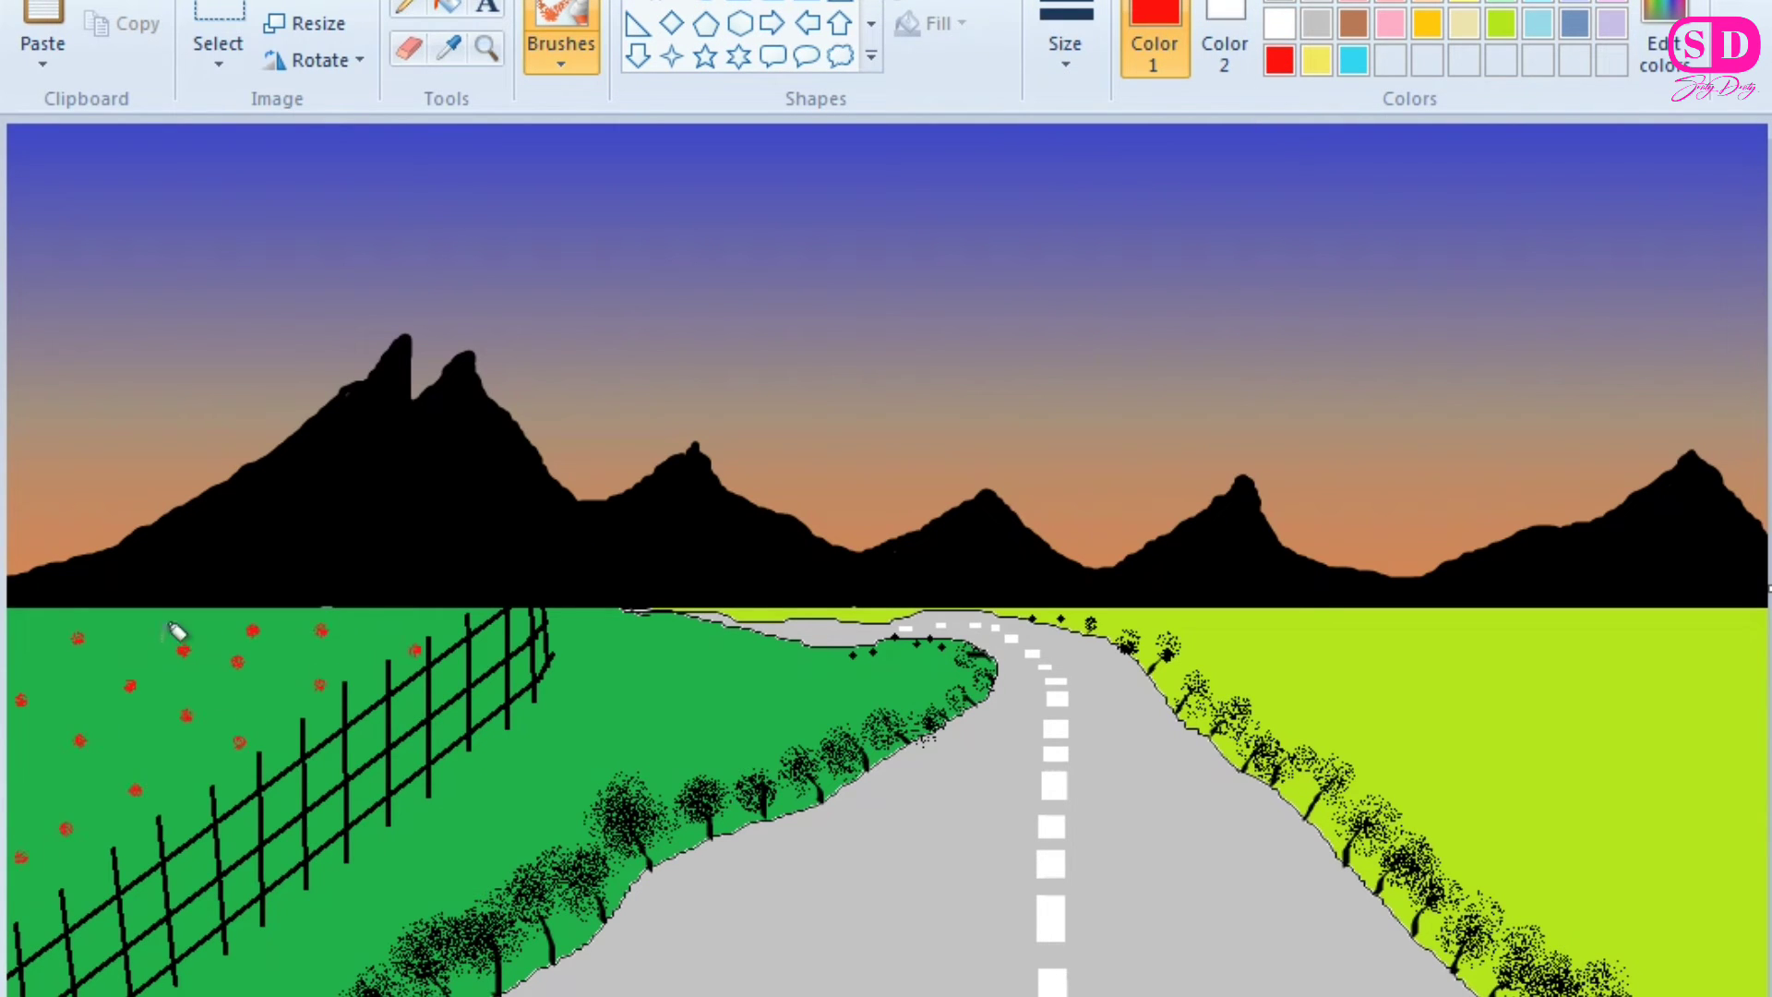
left_click(80, 690)
left_click(206, 775)
left_click(213, 643)
Spray yellow flower dots among the red ones in the field behind the fence.
left_click(1464, 2)
left_click(283, 655)
left_click(86, 665)
left_click(26, 824)
left_click(76, 880)
left_click(178, 806)
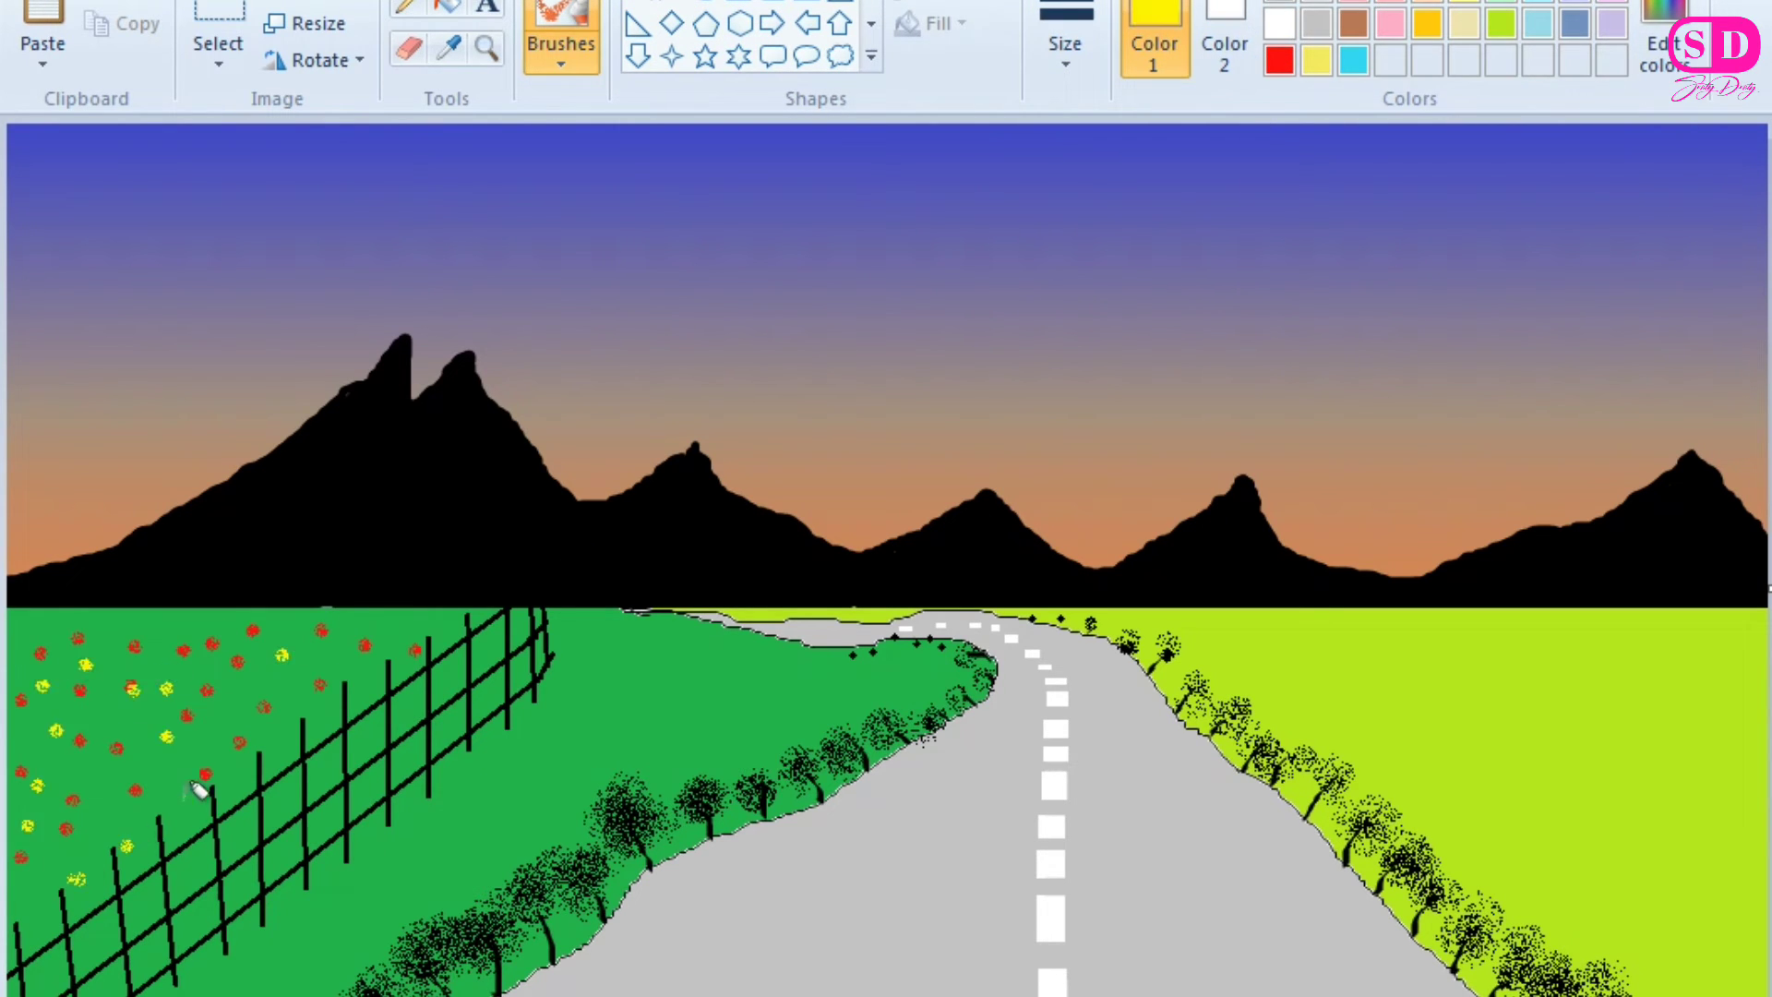
left_click(155, 632)
left_click(378, 633)
left_click(91, 783)
left_click(430, 636)
left_click(281, 700)
Create a custom magenta colour and spray magenta flower dots throughout the field behind the fence.
left_click(1661, 41)
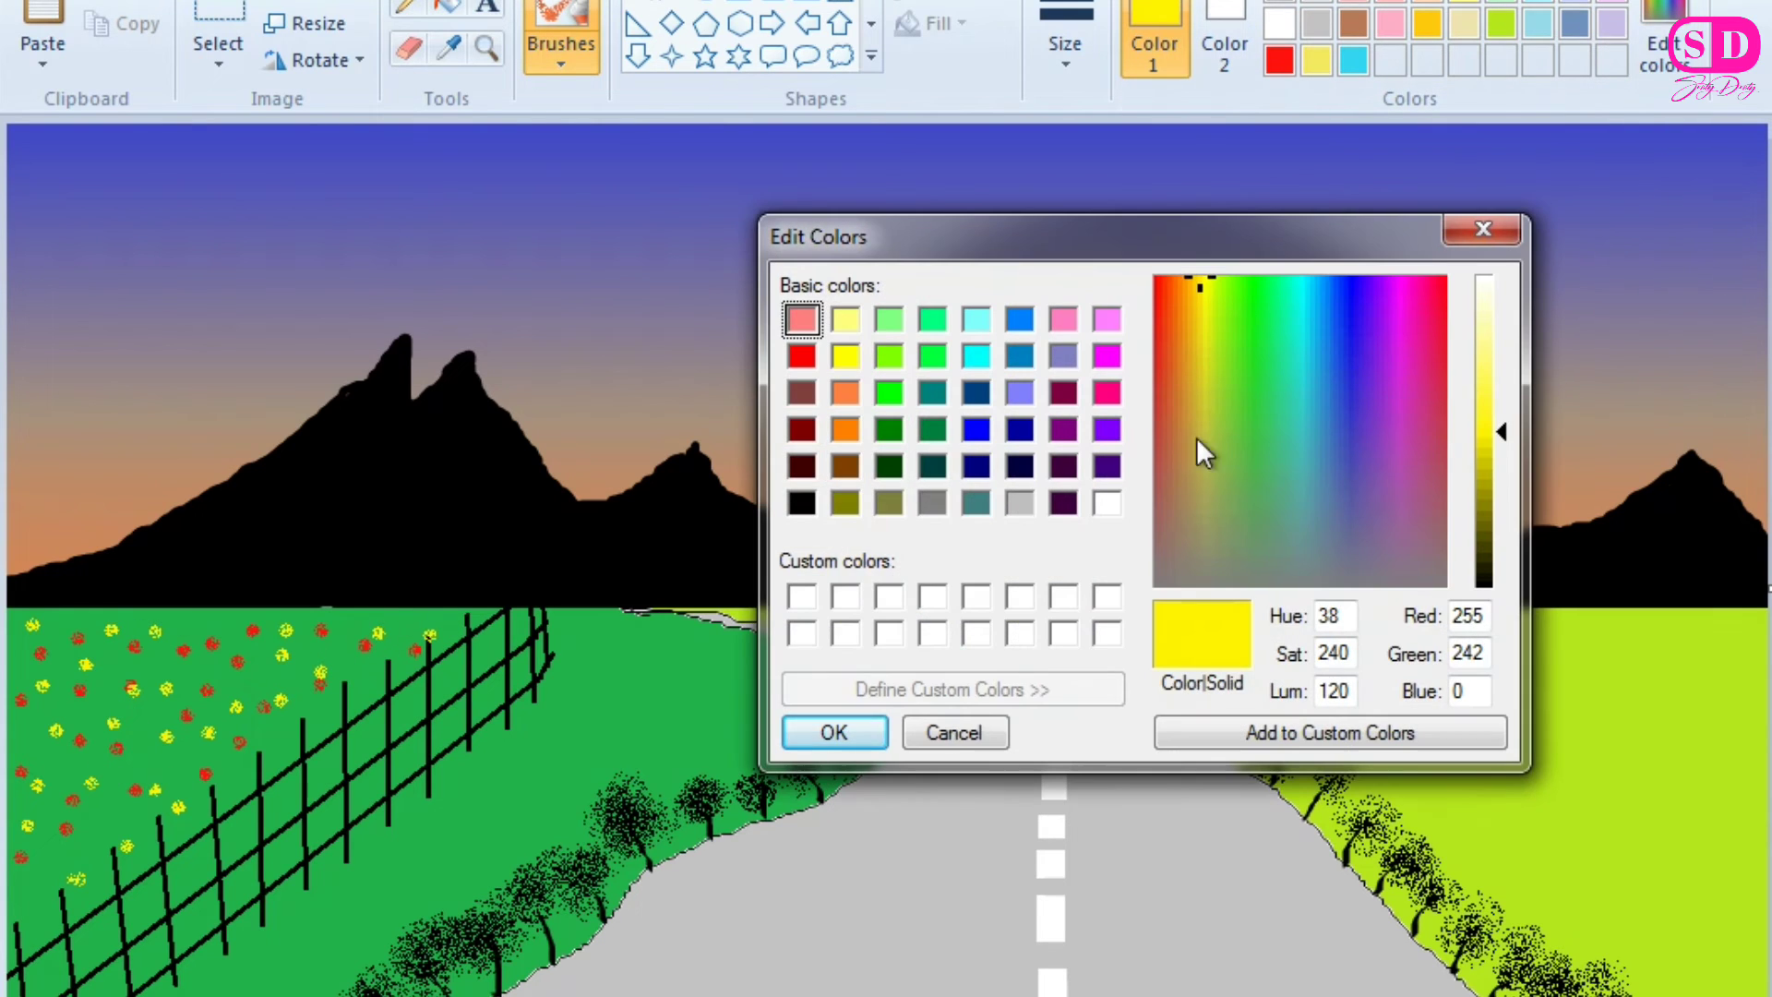
left_click(1110, 317)
left_click(827, 732)
left_click(201, 664)
left_click(182, 671)
left_click(141, 667)
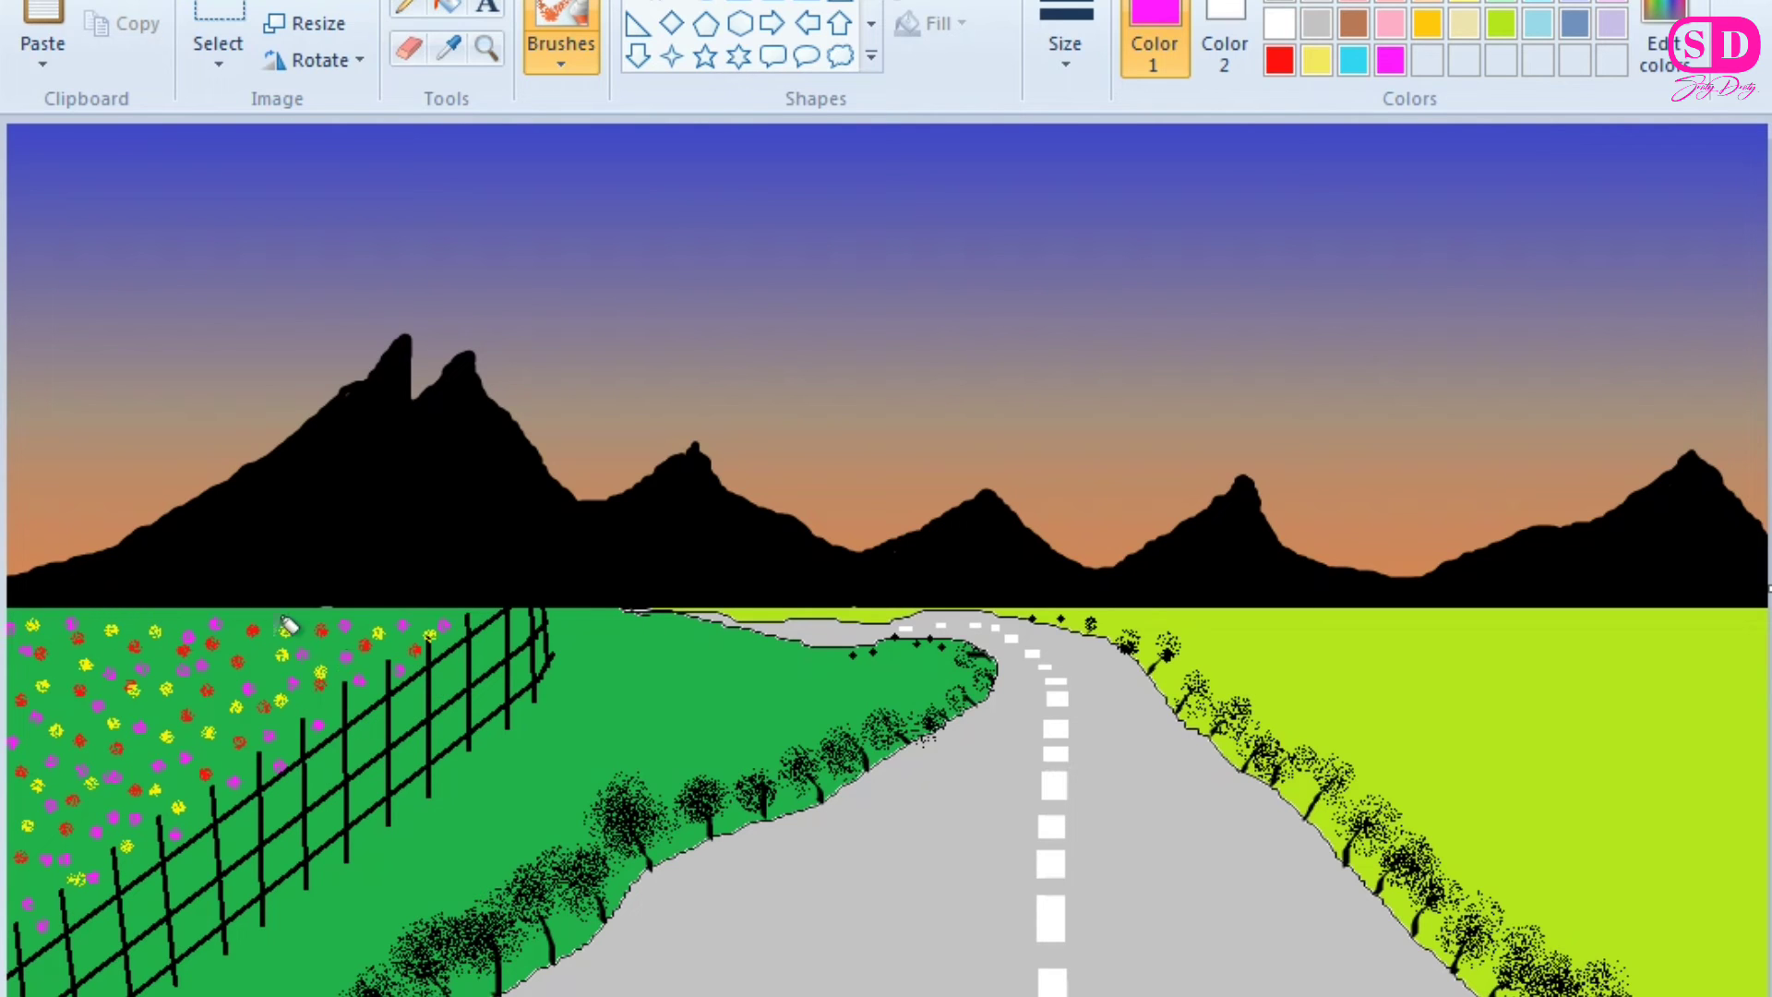
Create a custom blue colour and spray blue flower dots throughout the field behind the fence.
left_click(1661, 42)
left_click(1355, 297)
left_click(827, 732)
left_click(178, 784)
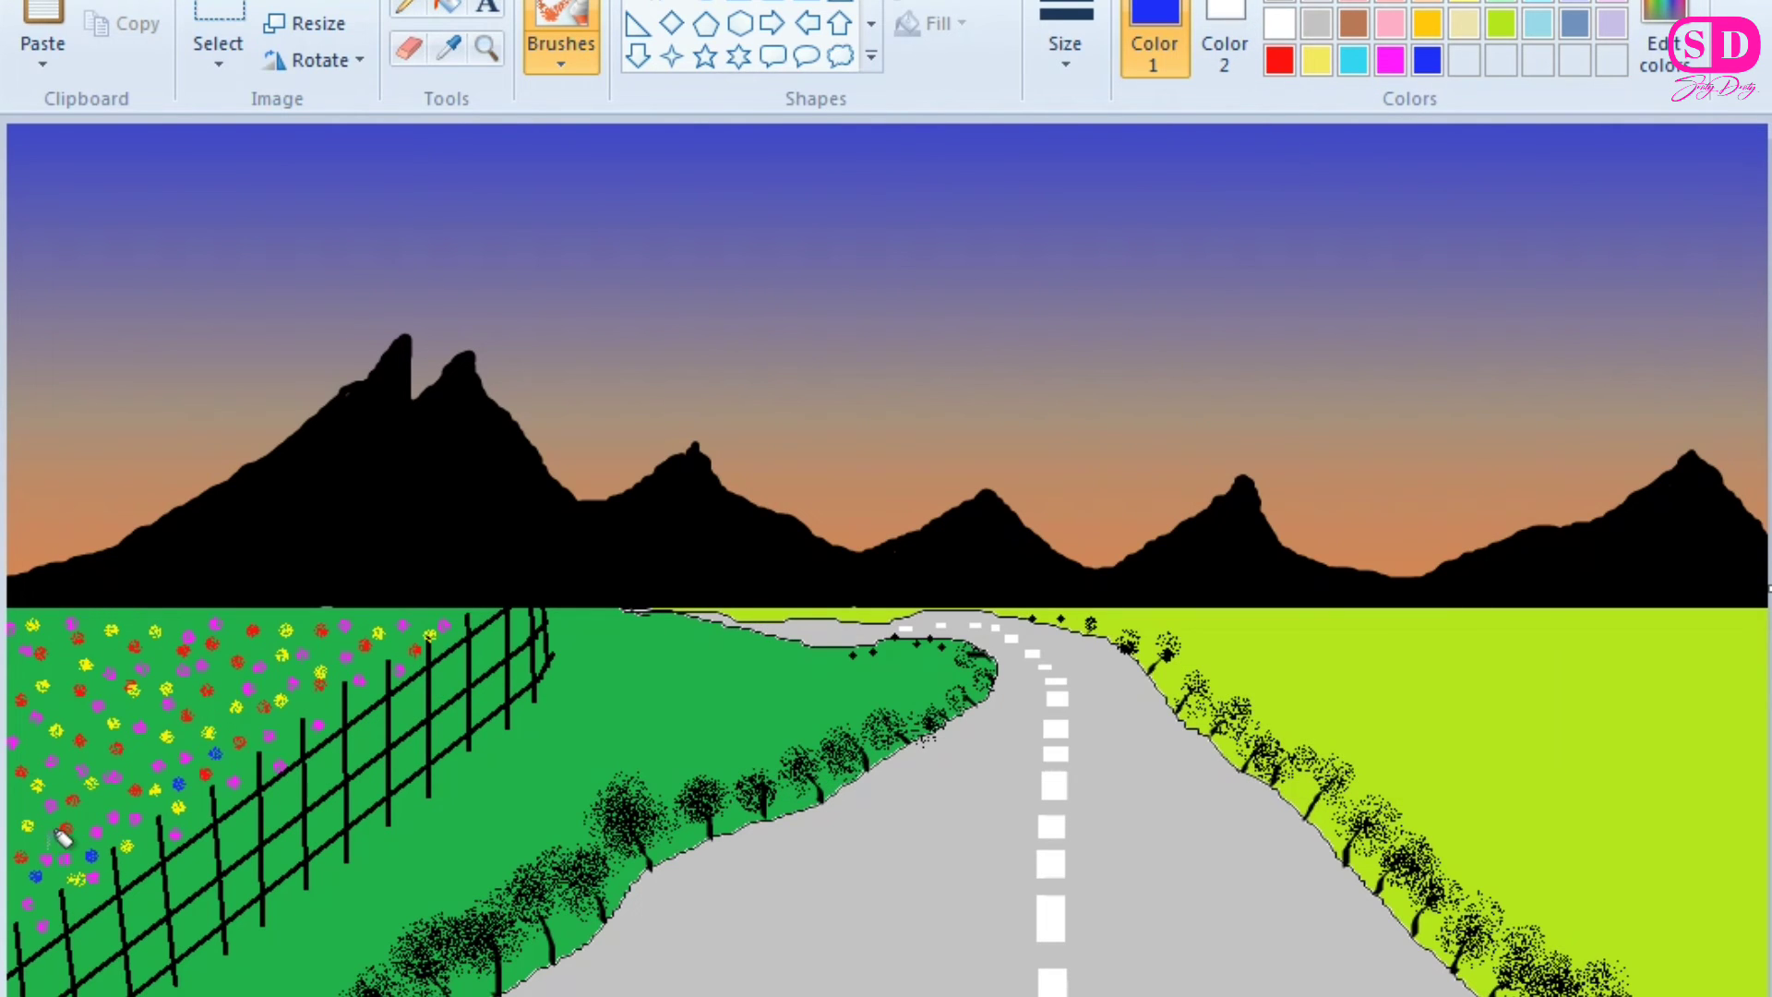
left_click(67, 706)
left_click(56, 672)
left_click(46, 641)
left_click(108, 645)
left_click(187, 623)
left_click(227, 674)
left_click(306, 623)
left_click(371, 687)
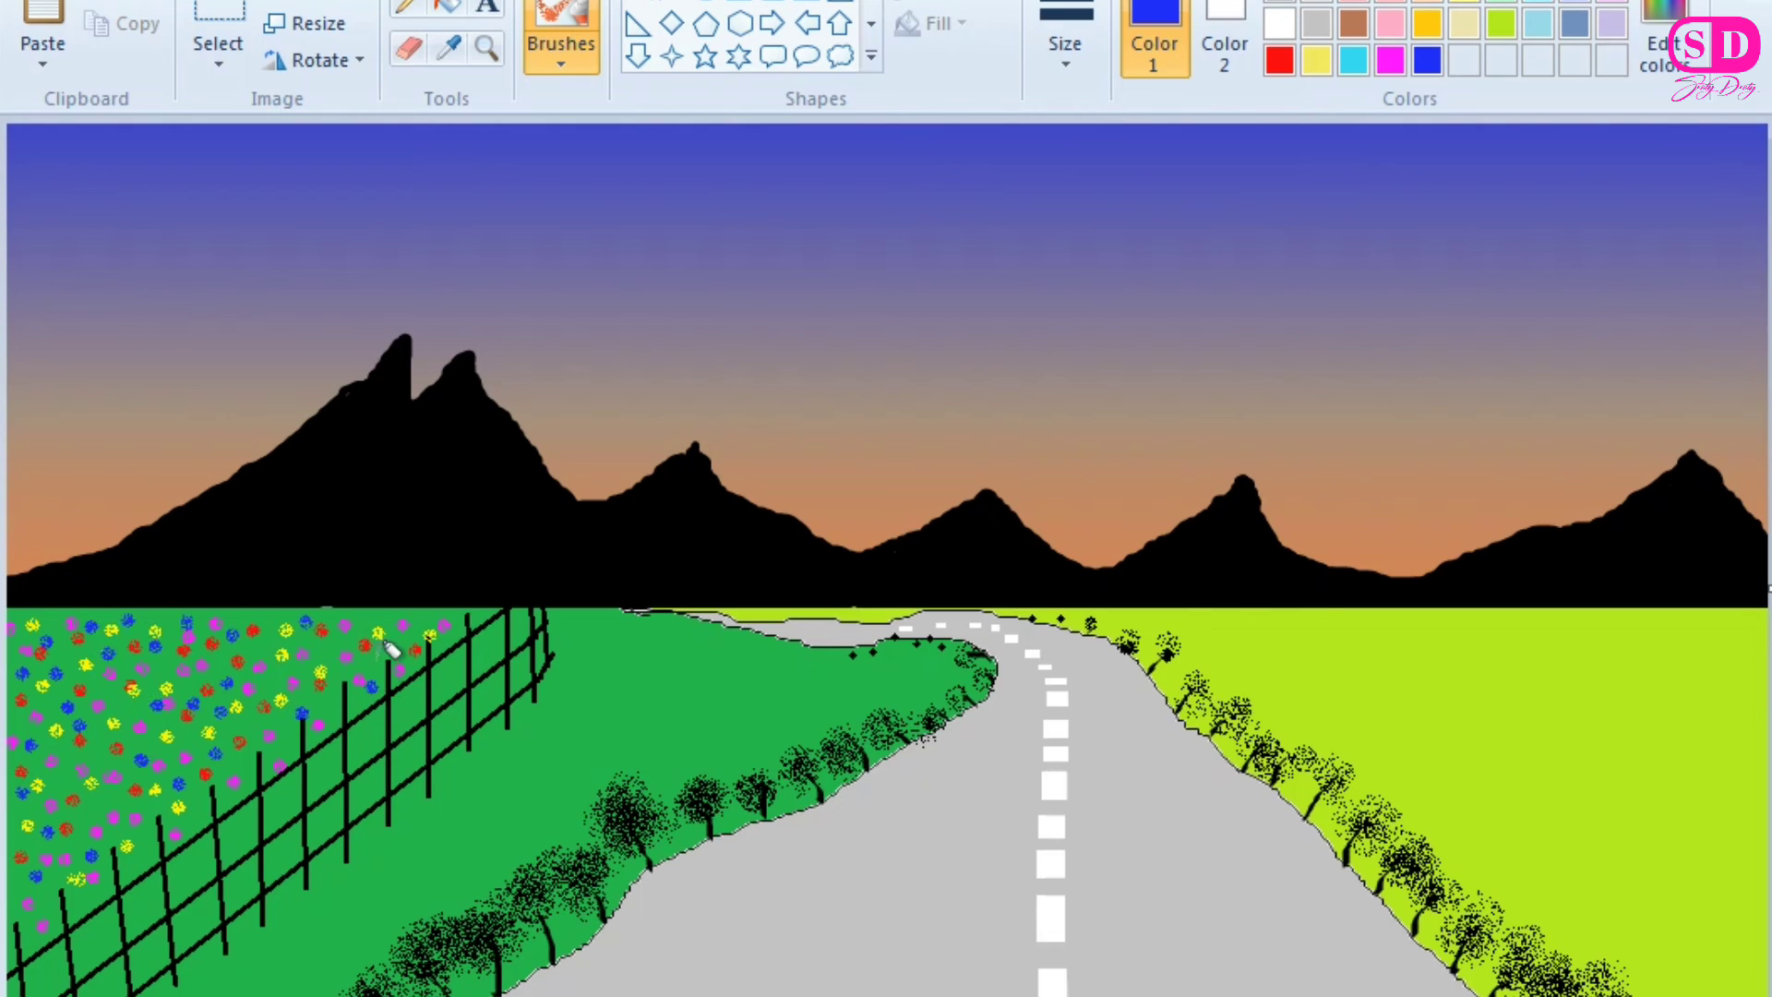
left_click(30, 944)
left_click(81, 902)
left_click(191, 828)
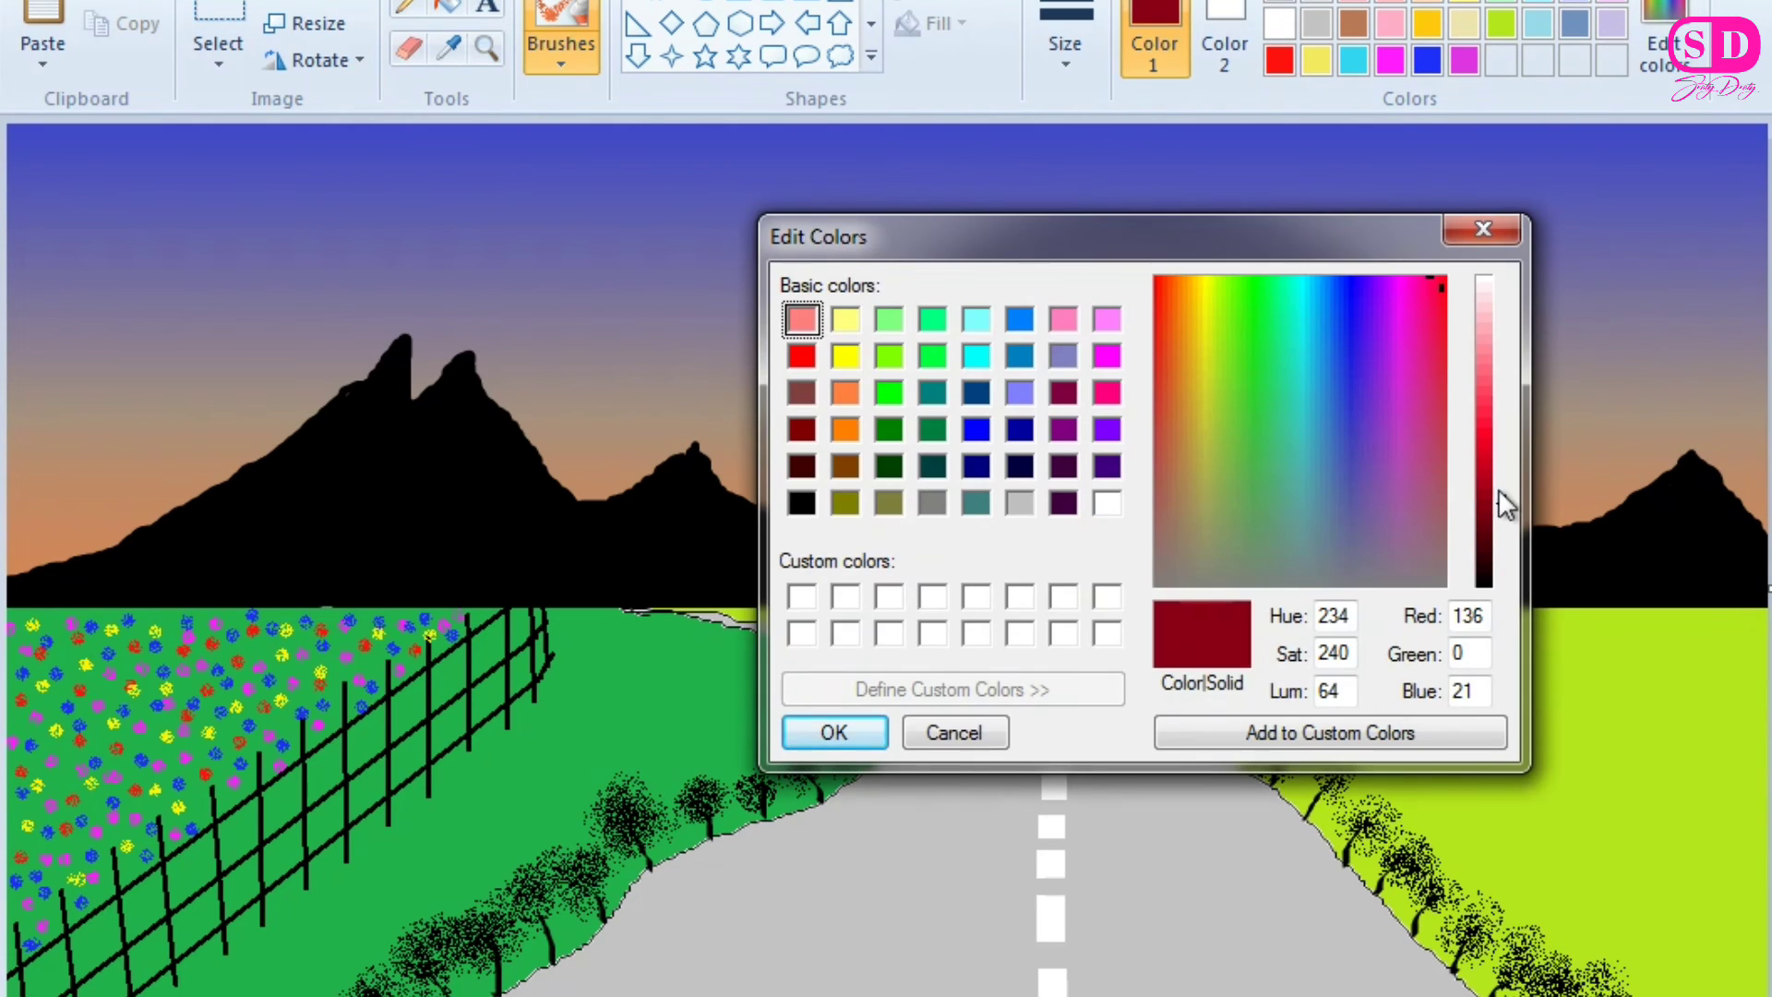
Mix a custom dark red by adjusting its luminosity and spray dark red flower dots among the other flowers.
left_click_drag(1495, 498, 1495, 474)
left_click(831, 732)
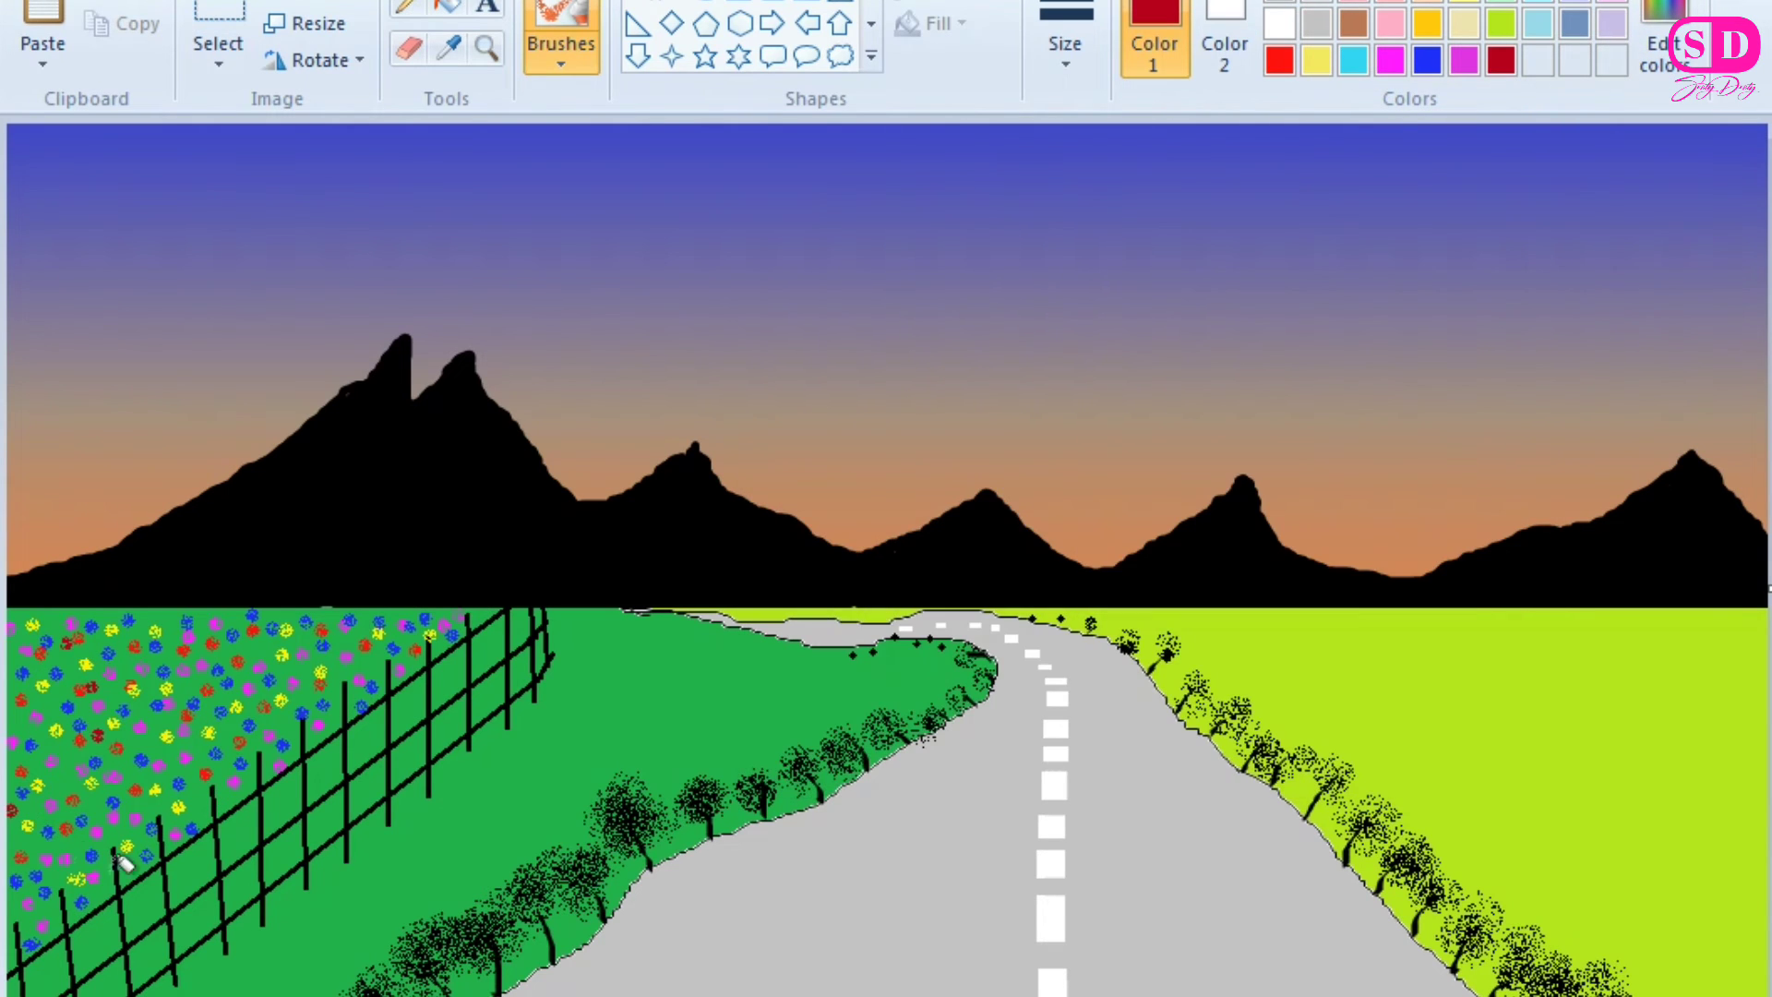
left_click(282, 657)
left_click(349, 640)
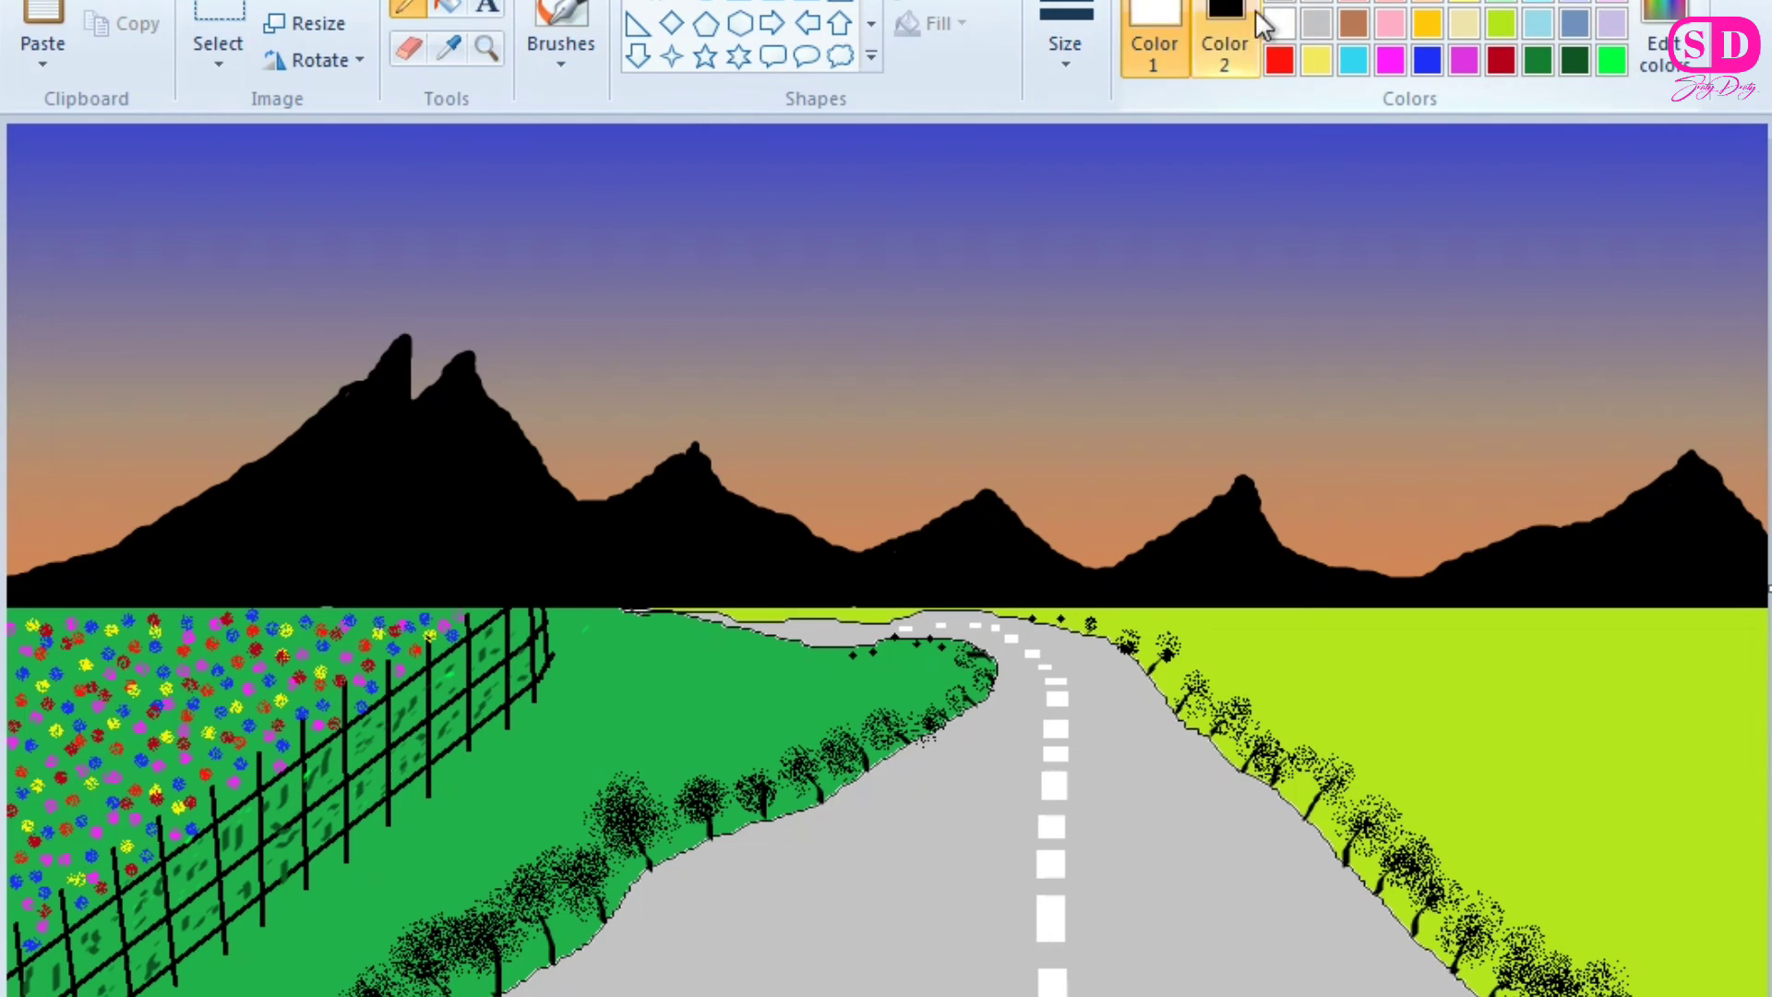
Paint a flock of small black birds in the sky above the rightmost mountain with Calligraphy brush 1.
left_click(1282, 4)
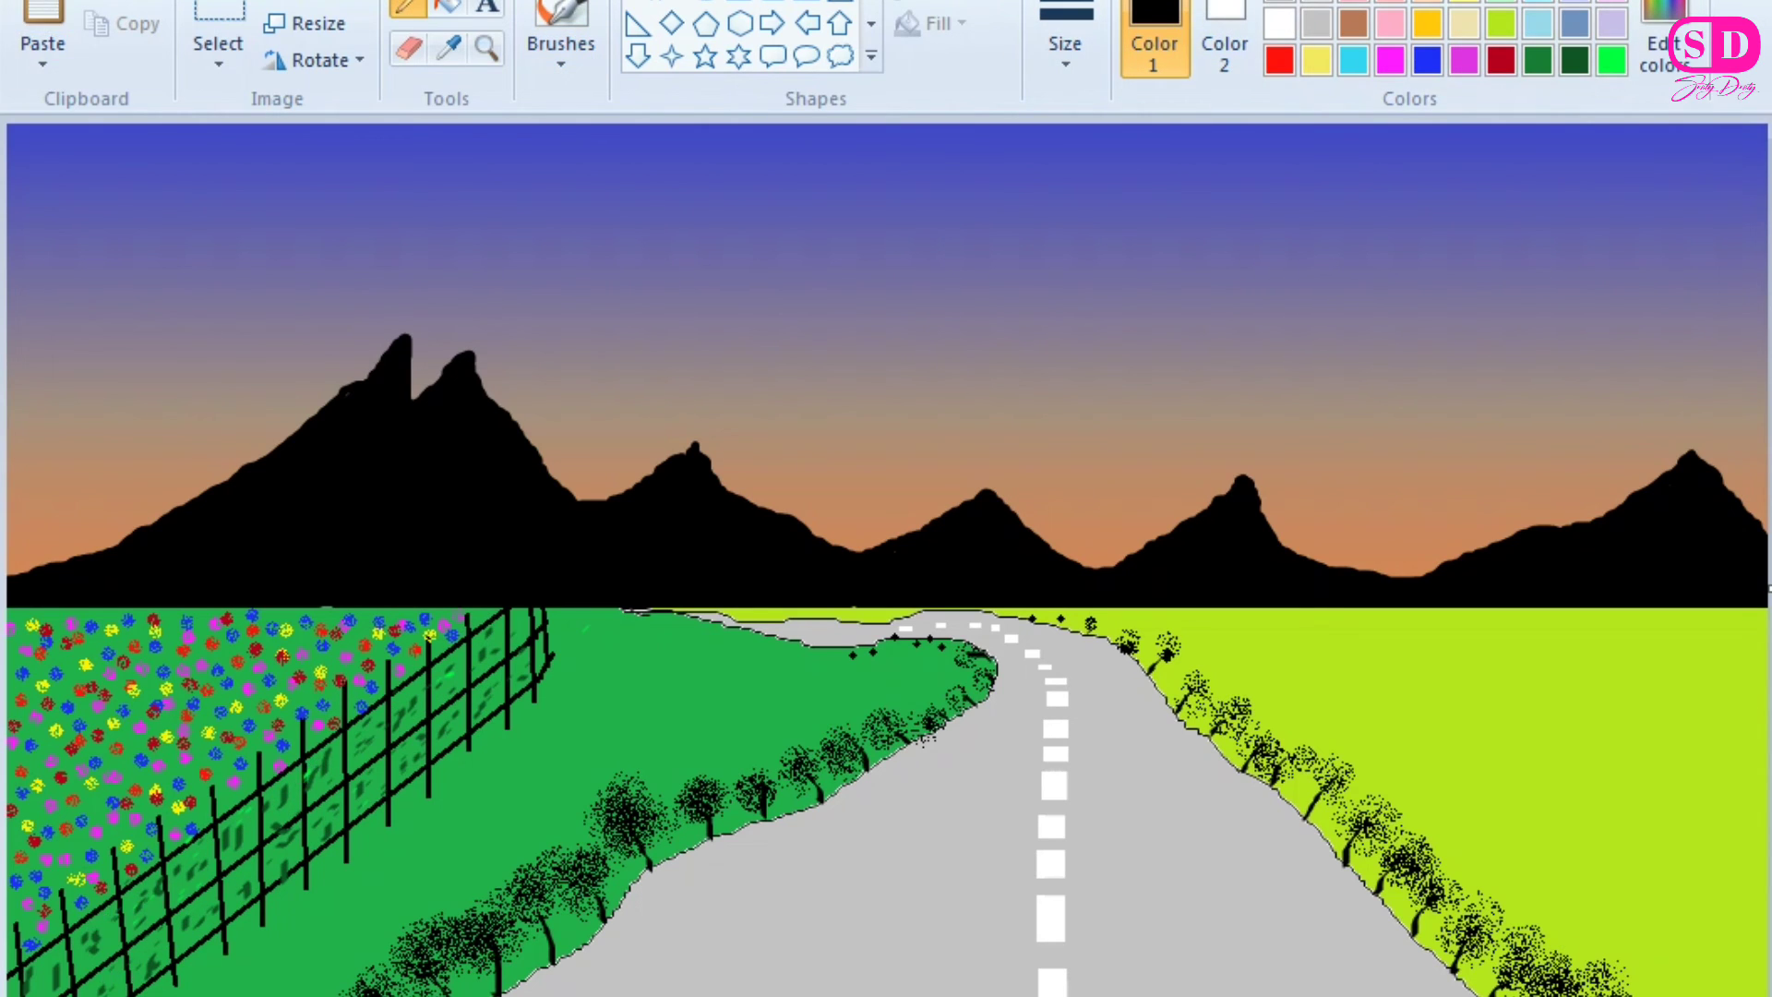
left_click(554, 63)
left_click(1065, 46)
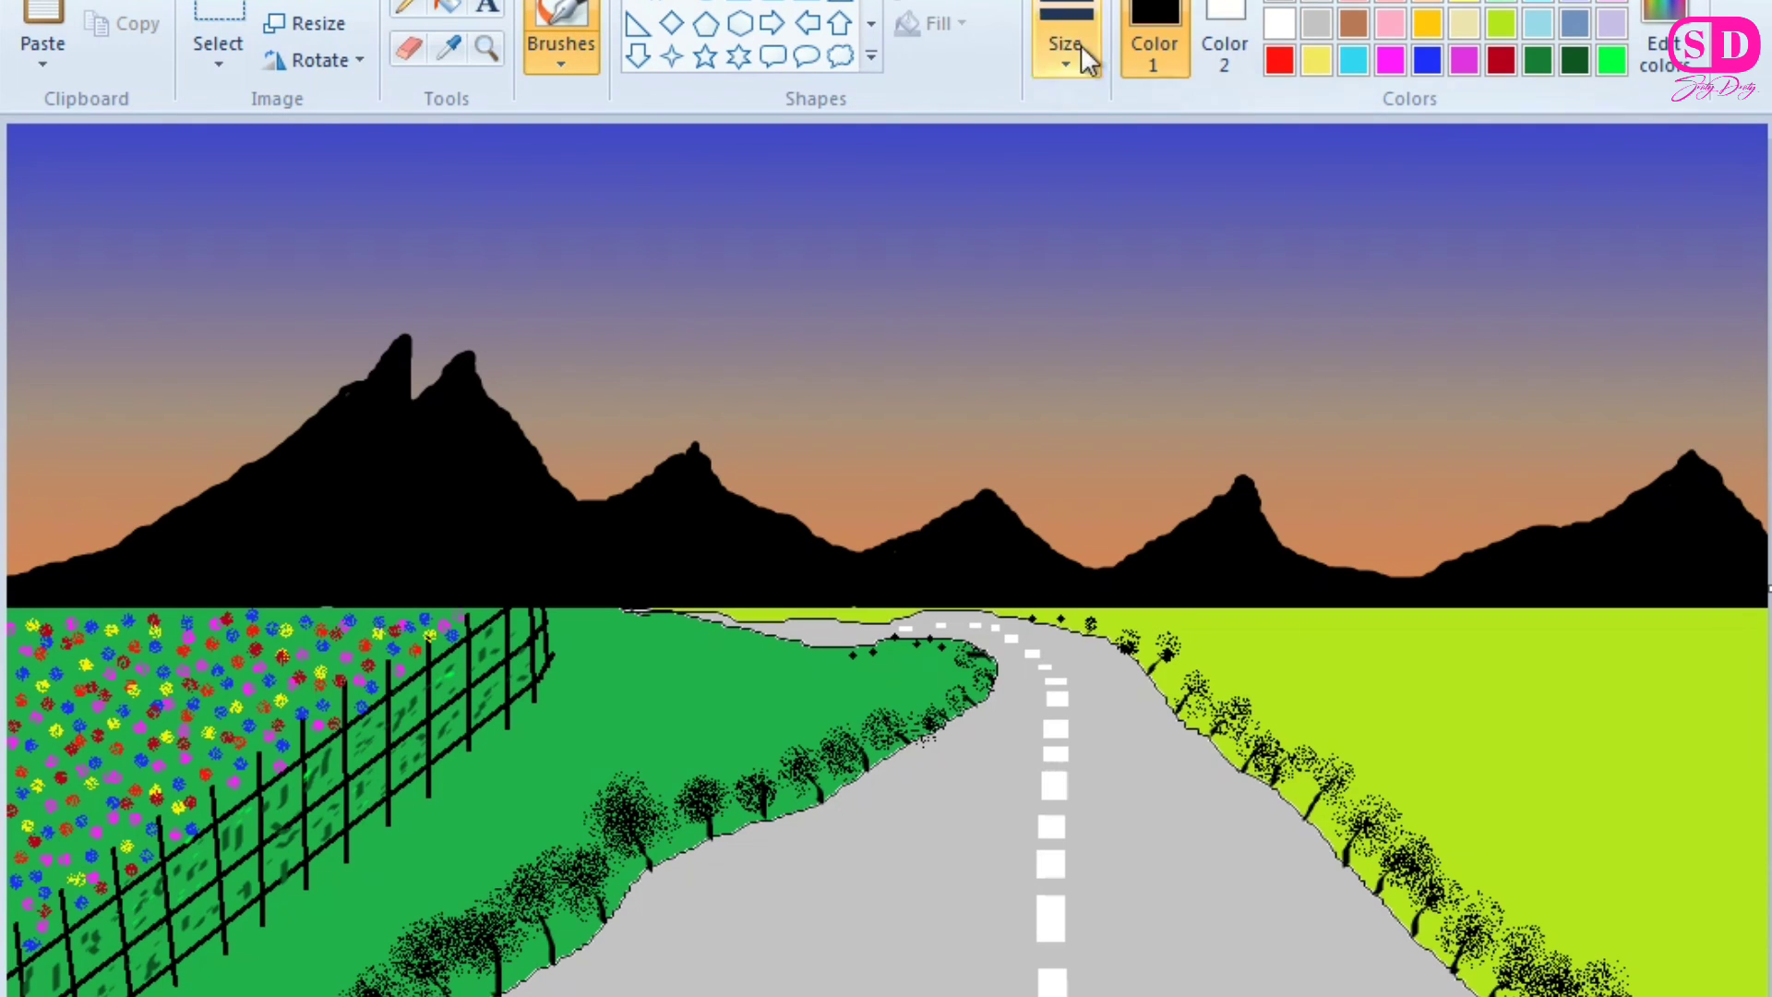
left_click(1145, 313)
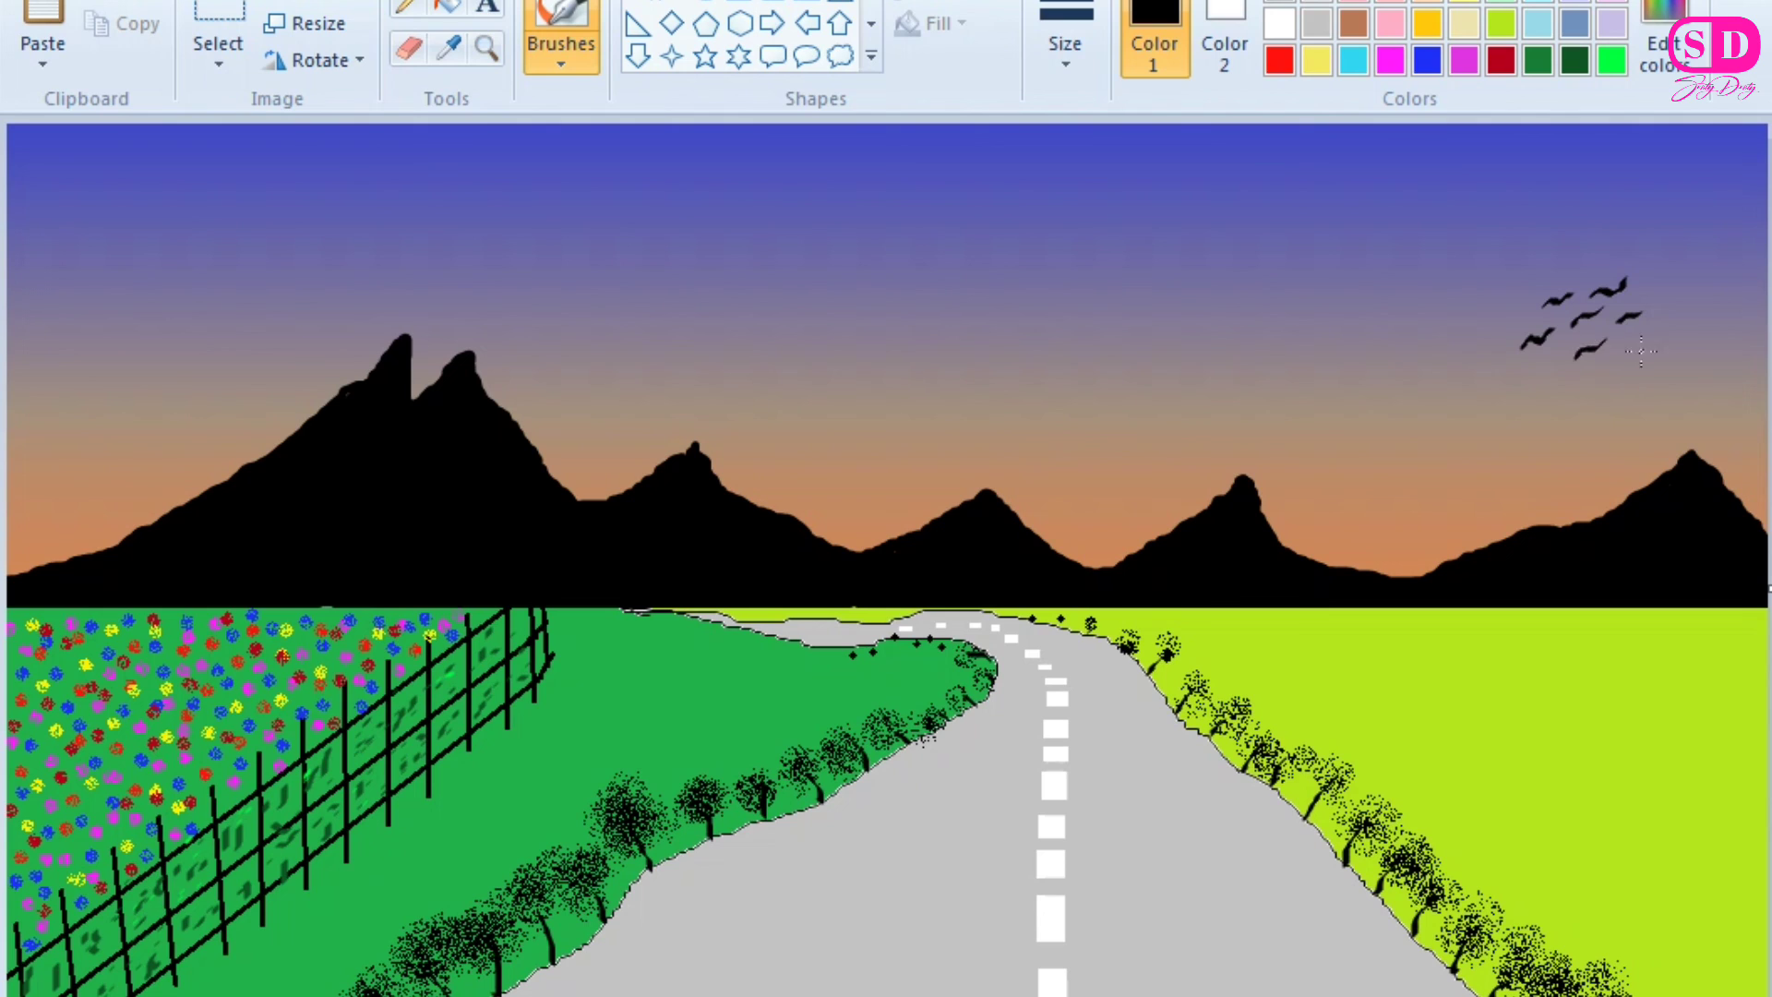
Add second wings to the black birds with Calligraphy brush 2 and paint one more bird at the flock's upper right.
left_click(562, 63)
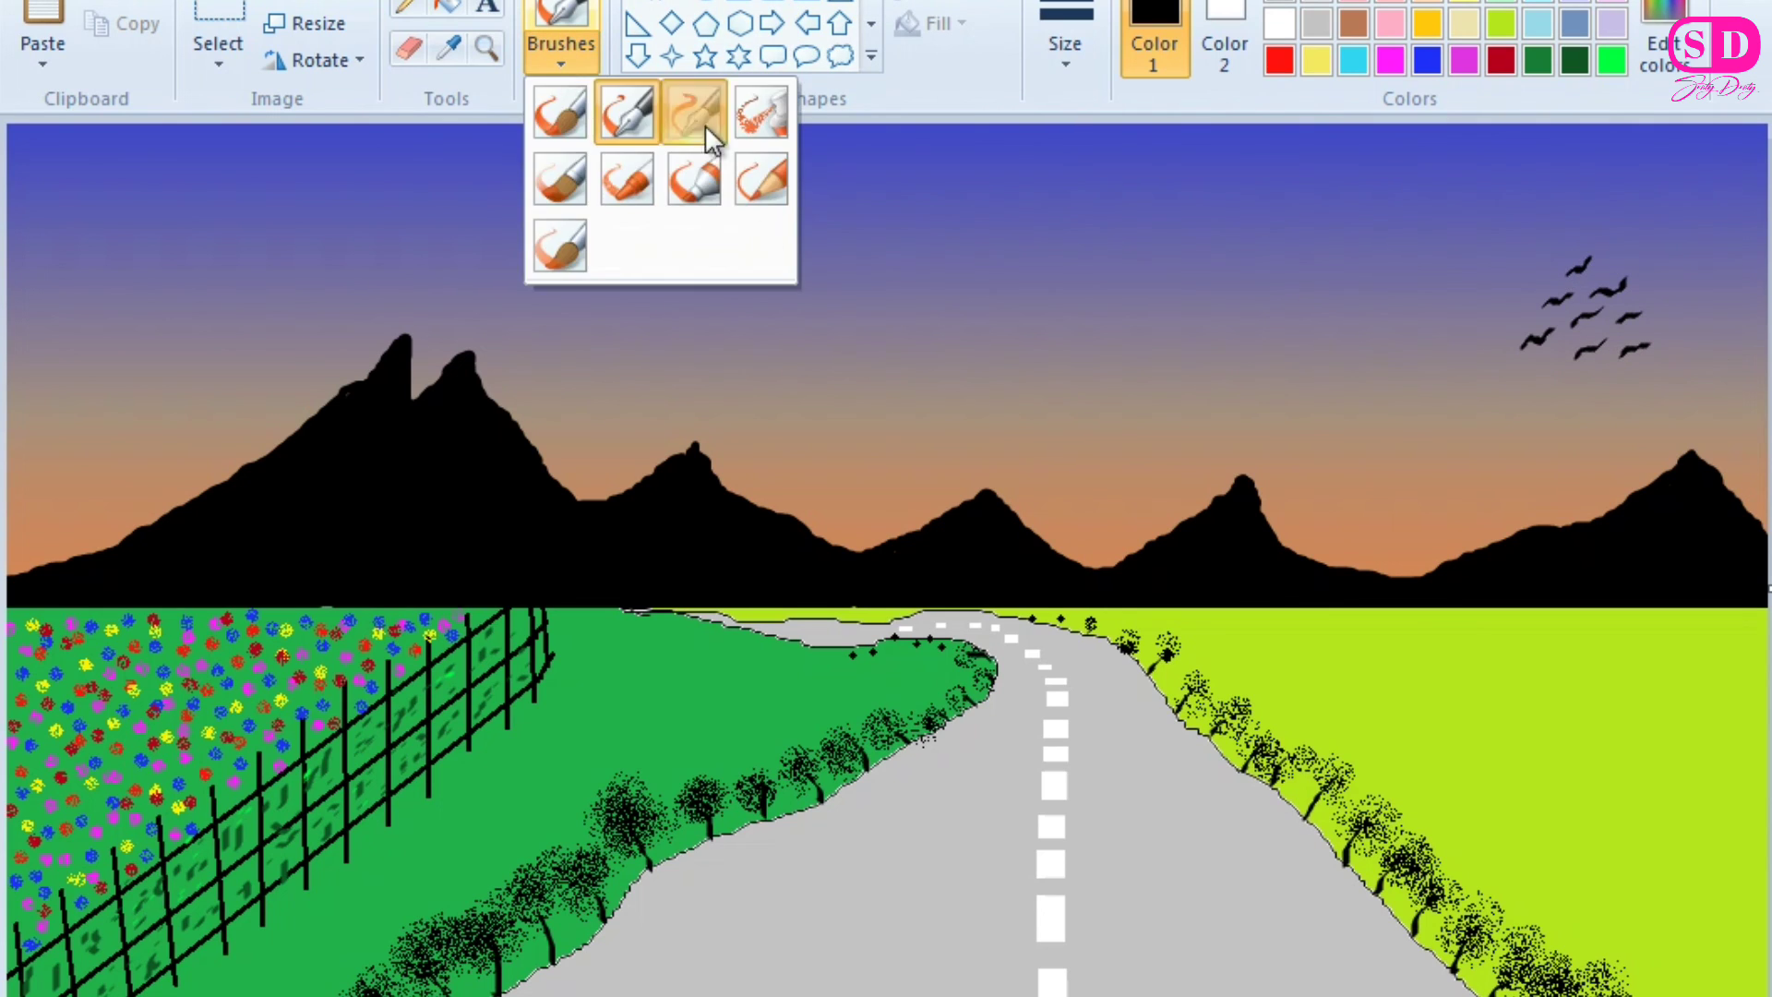
left_click(705, 125)
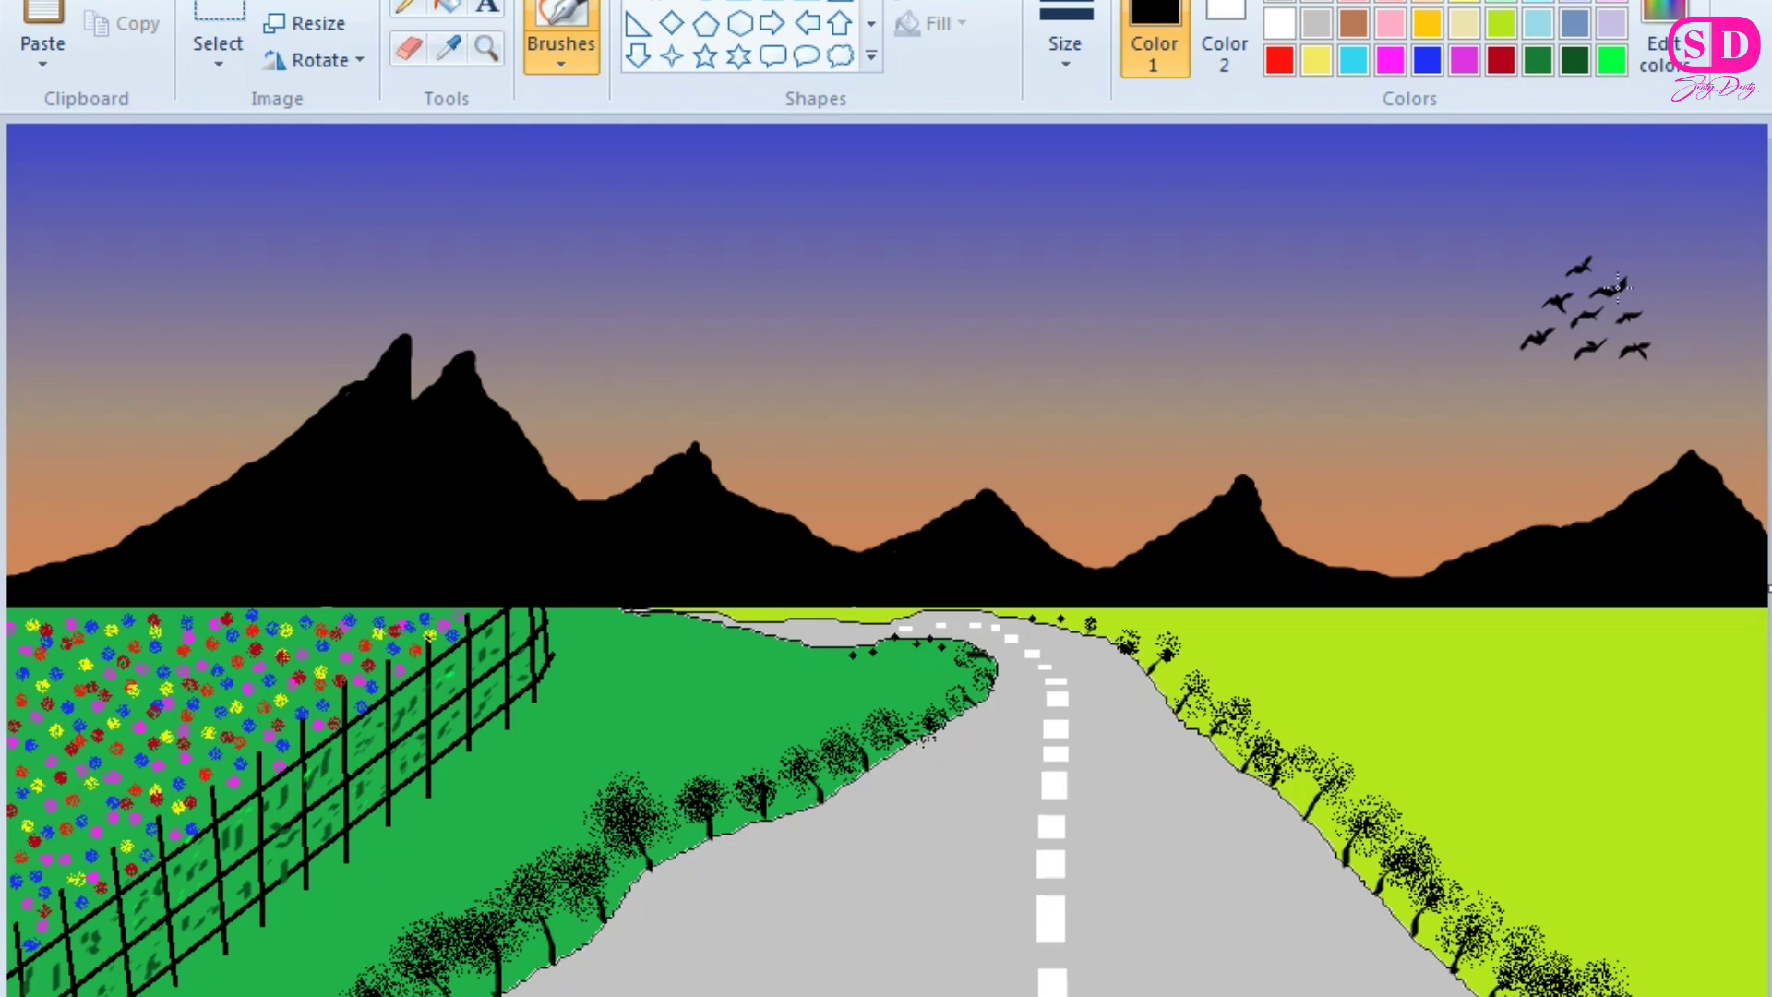
left_click_drag(1639, 281, 1664, 275)
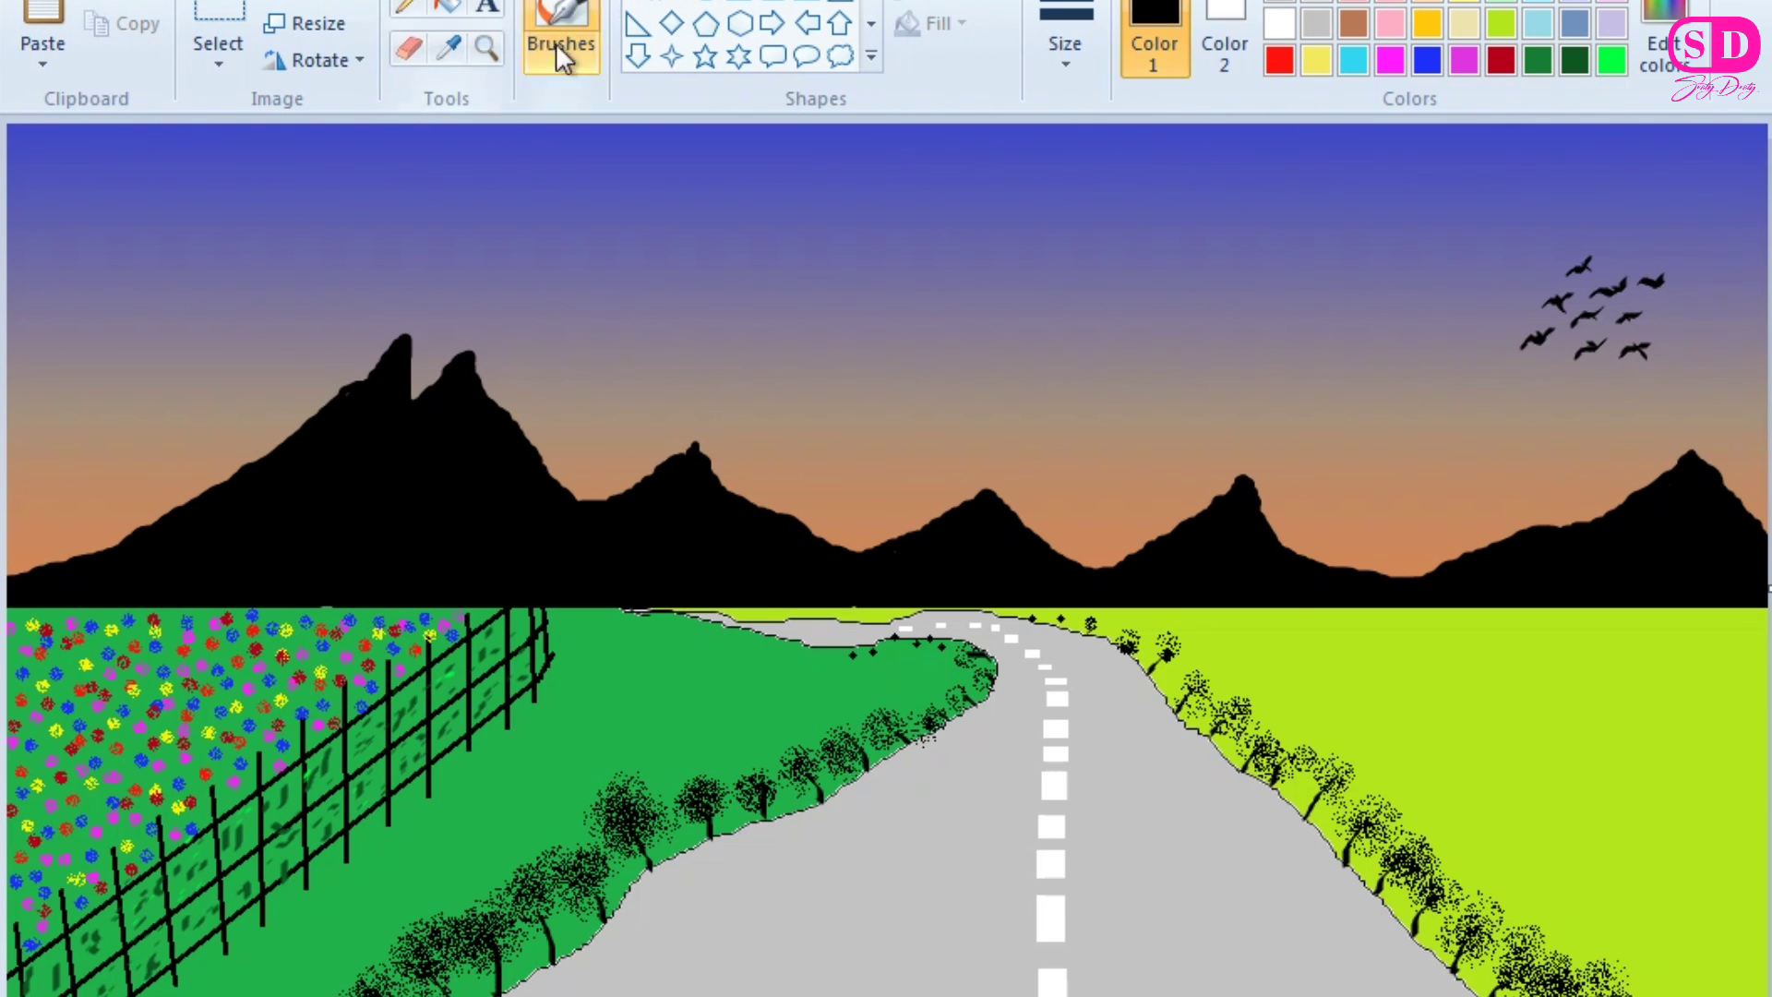